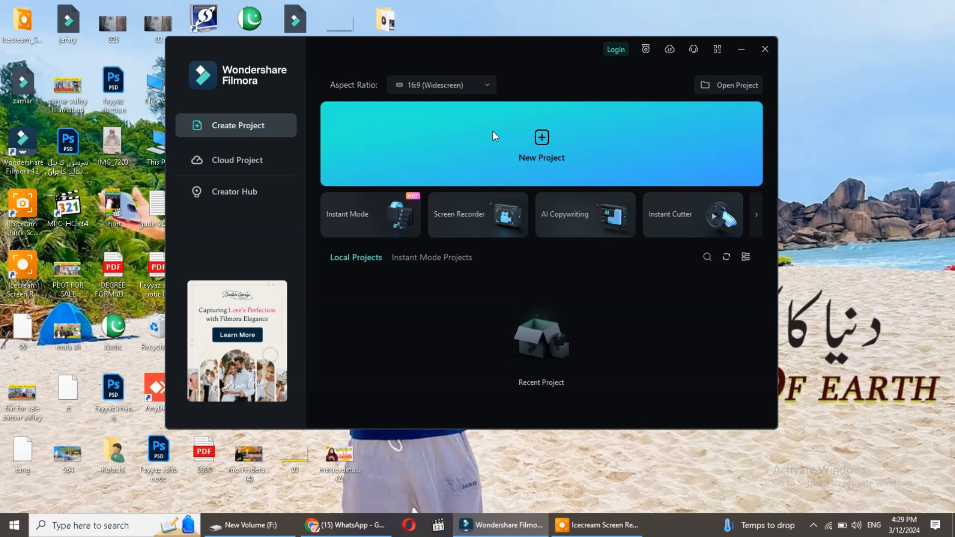
Look through the aspect ratio options, keep 16:9 (Widescreen), and create a new project
{"action": "left_click", "coordinate": [486, 85]}
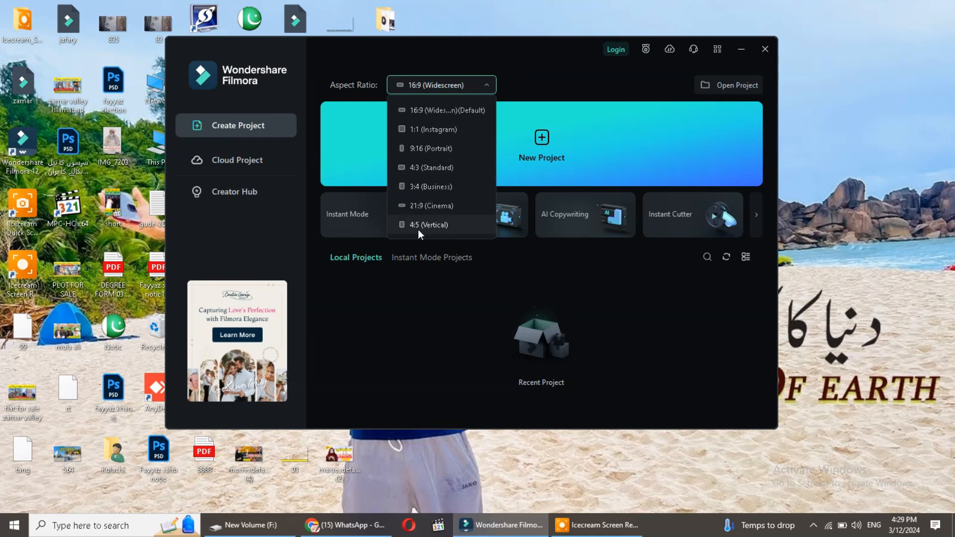
{"action": "left_click", "coordinate": [485, 85]}
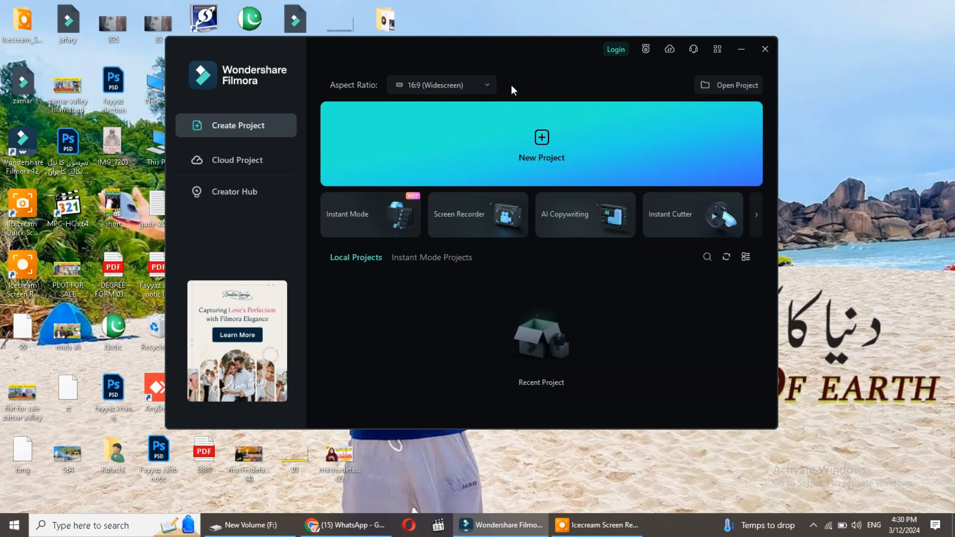
{"action": "left_click", "coordinate": [495, 86]}
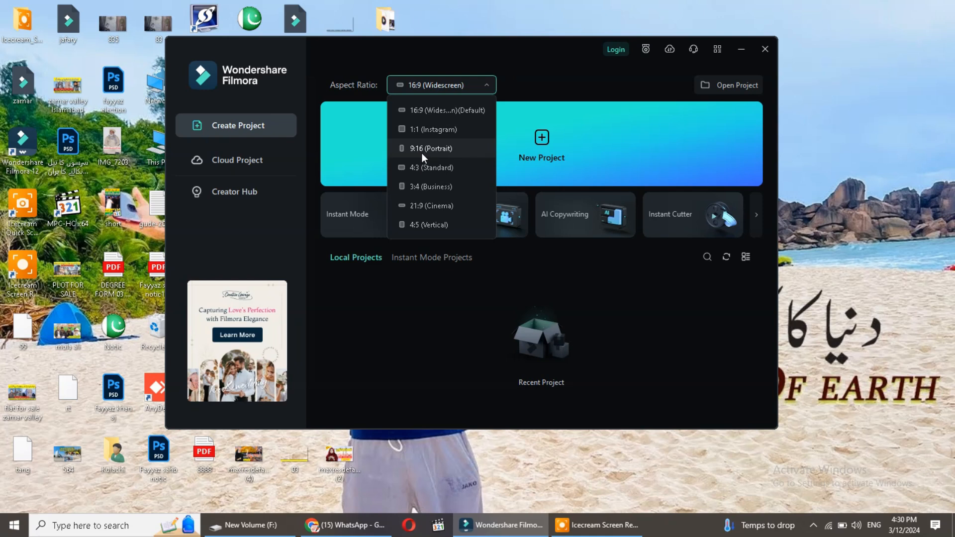
{"action": "left_click", "coordinate": [490, 86]}
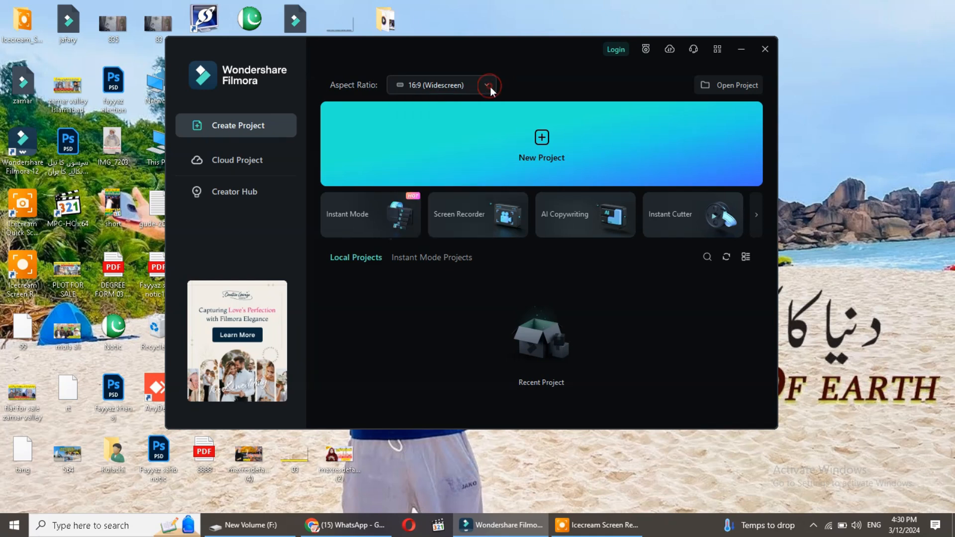
{"action": "left_click", "coordinate": [571, 145]}
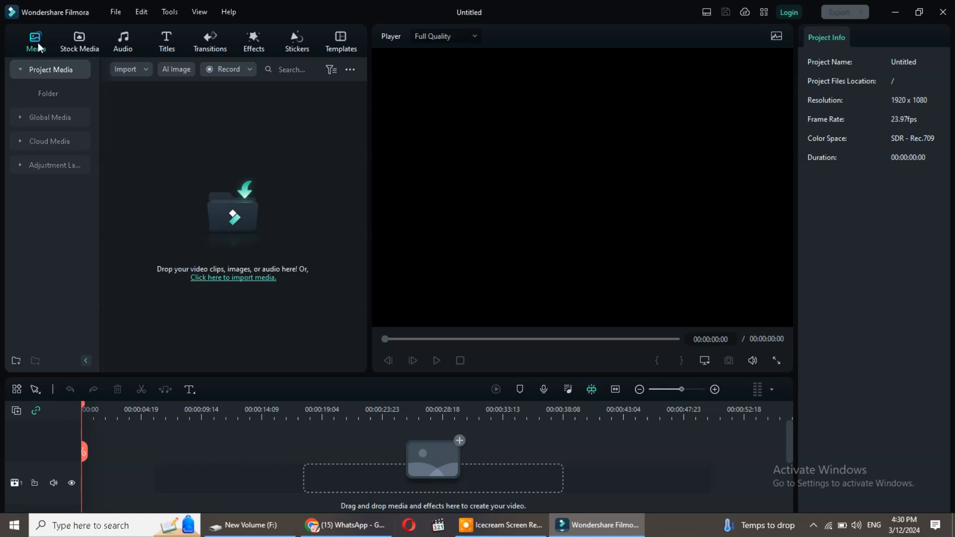
Place the 4K Pexels stock video of people crouching on a lawn at the start of the timeline, accepting the prompt
{"action": "left_click", "coordinate": [91, 46]}
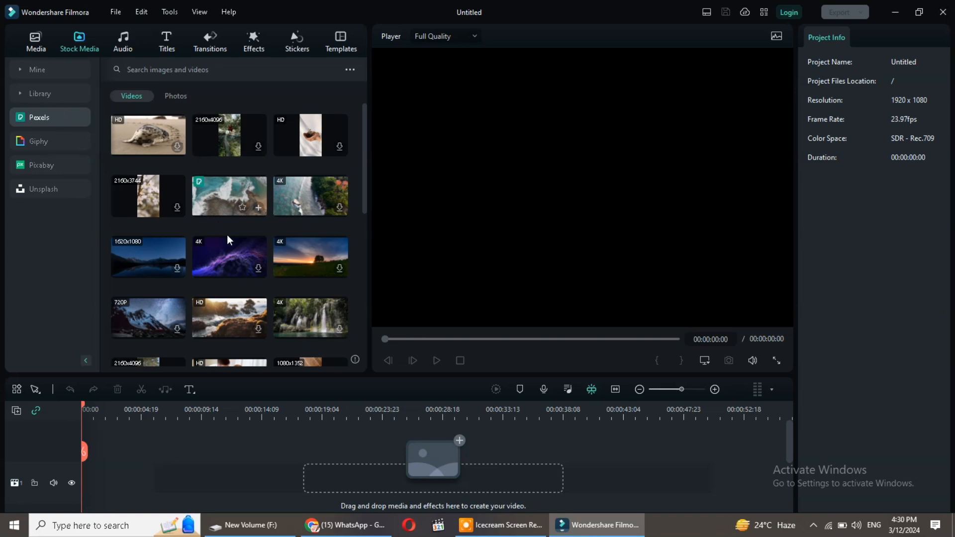
{"action": "scroll", "coordinate": [213, 219], "scroll_direction": "down", "scroll_amount": 5}
{"action": "scroll", "coordinate": [211, 157], "scroll_direction": "down", "scroll_amount": 1}
{"action": "left_click_drag", "start_coordinate": [294, 250], "coordinate": [96, 437]}
{"action": "left_click", "coordinate": [544, 284]}
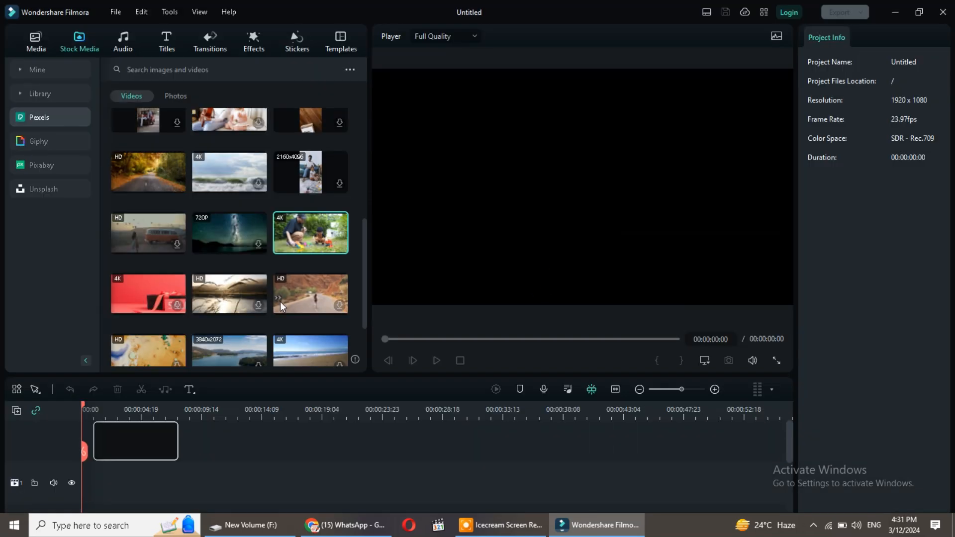
Download the HD Pexels video of a woman walking along a desert road and place it directly after the first clip
{"action": "left_click", "coordinate": [338, 307]}
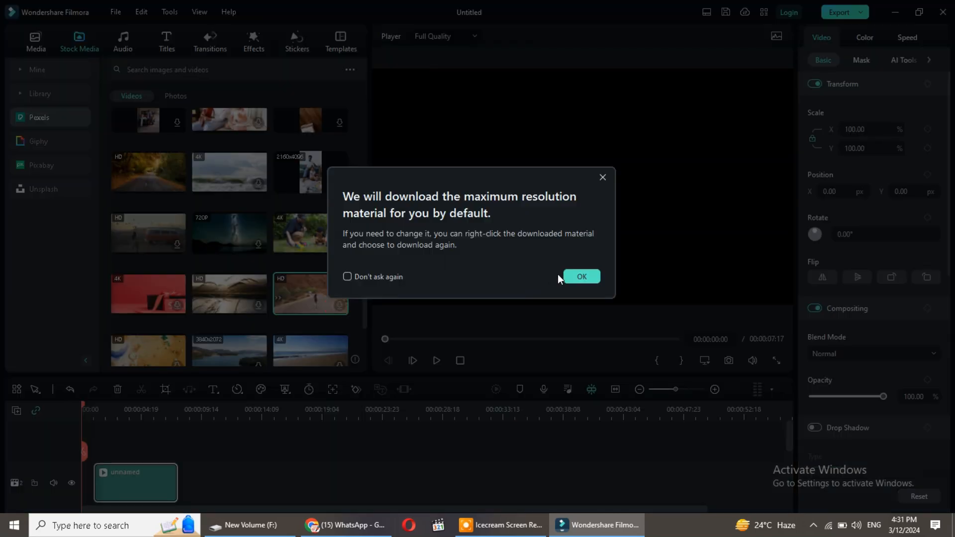
{"action": "left_click", "coordinate": [579, 277]}
{"action": "scroll", "coordinate": [284, 278], "scroll_direction": "down", "scroll_amount": 2}
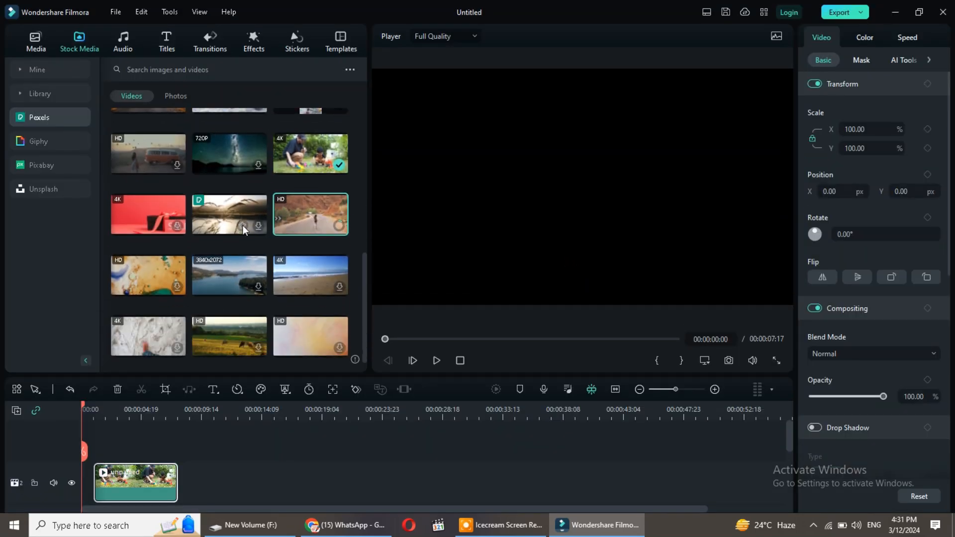
{"action": "mouse_move", "coordinate": [303, 226]}
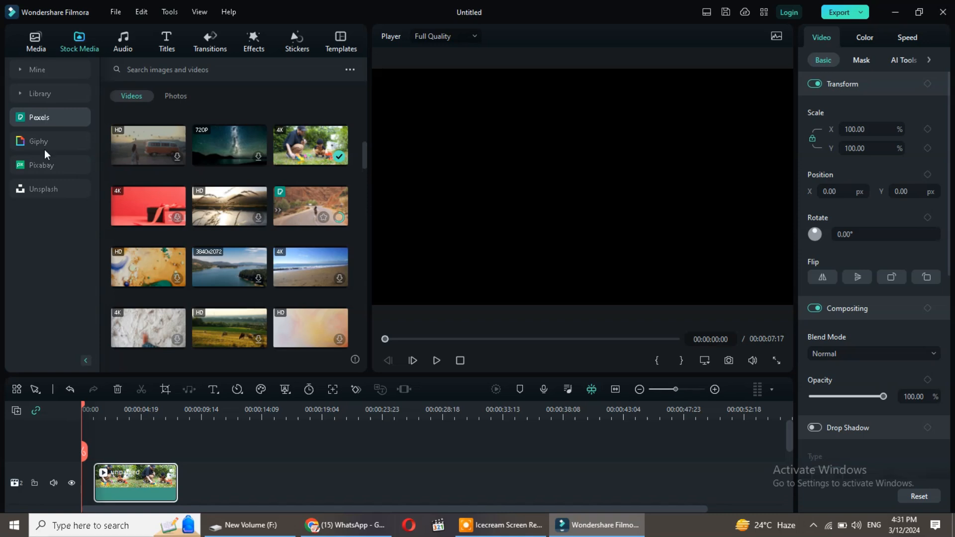
{"action": "left_click_drag", "start_coordinate": [328, 199], "coordinate": [197, 476]}
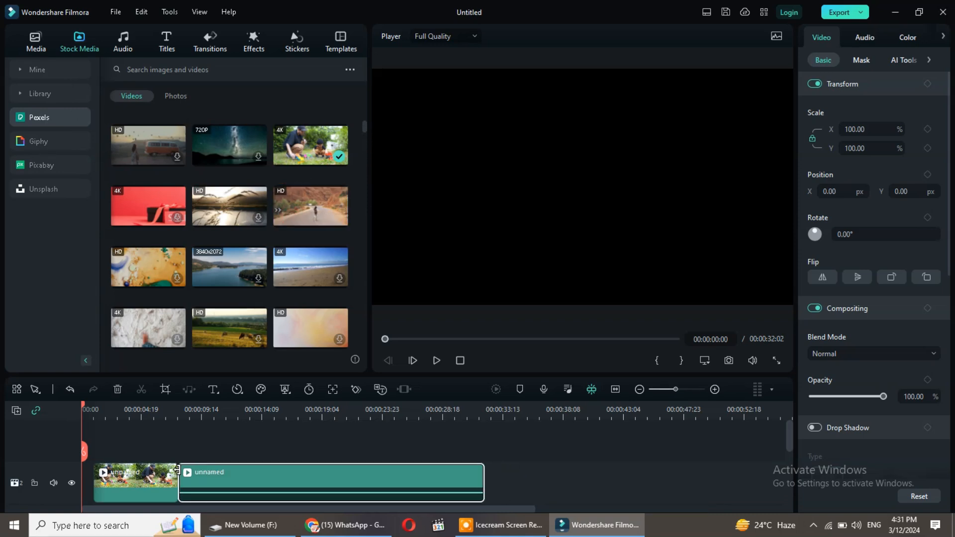
Preview the desert road clip by playing short stretches from about 00:00:14:15
{"action": "left_click_drag", "start_coordinate": [83, 404], "coordinate": [265, 459]}
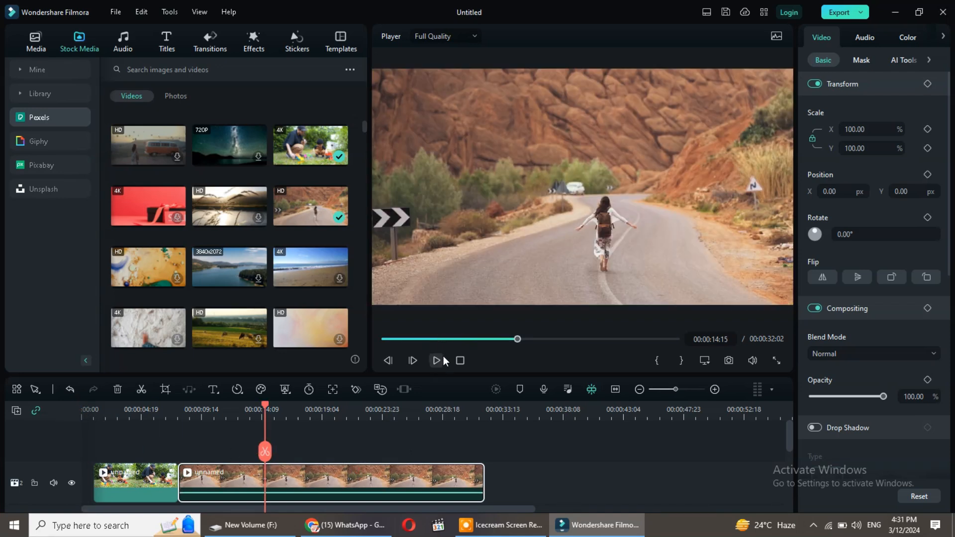
{"action": "left_click", "coordinate": [437, 360]}
{"action": "left_click", "coordinate": [437, 360]}
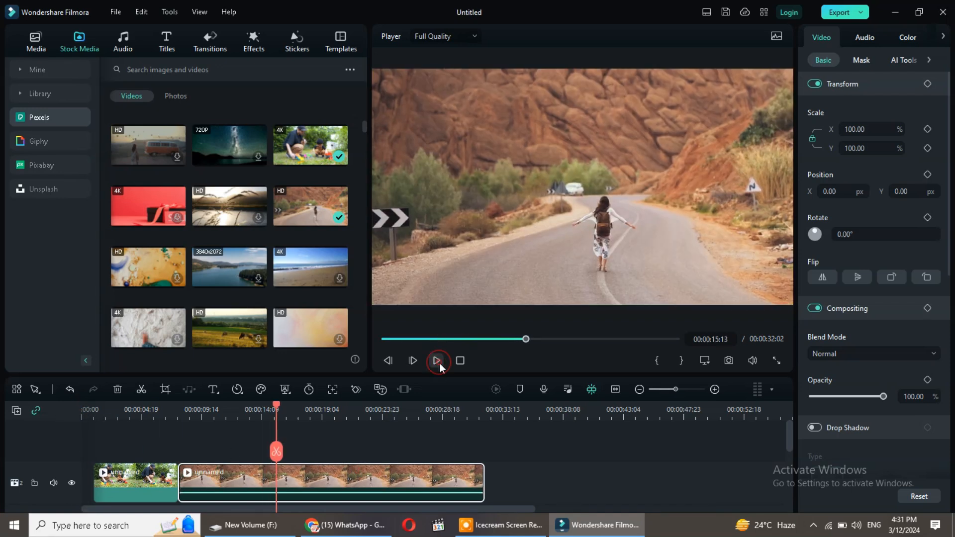
{"action": "left_click", "coordinate": [328, 490]}
{"action": "left_click", "coordinate": [436, 360]}
{"action": "left_click", "coordinate": [437, 360]}
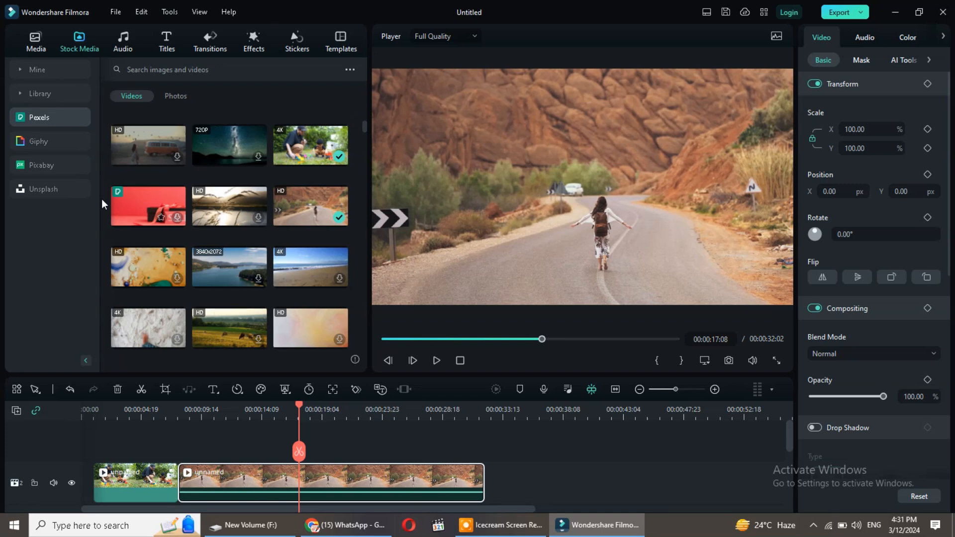
Look at the Giphy stock library, and download the Monkey Island and Acg Sad Scence tracks from the Trending music
{"action": "left_click", "coordinate": [39, 142]}
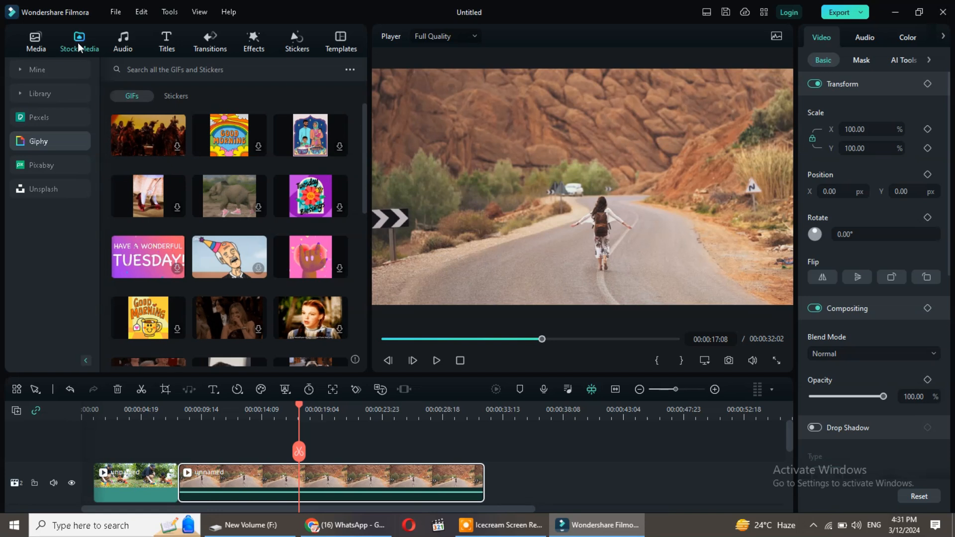
{"action": "left_click", "coordinate": [127, 47]}
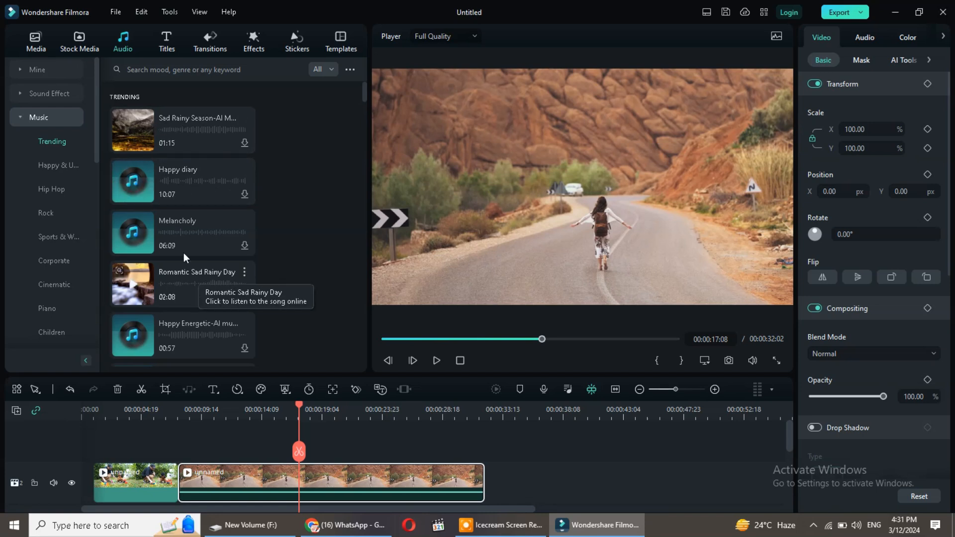
{"action": "scroll", "coordinate": [170, 142], "scroll_direction": "down", "scroll_amount": 9}
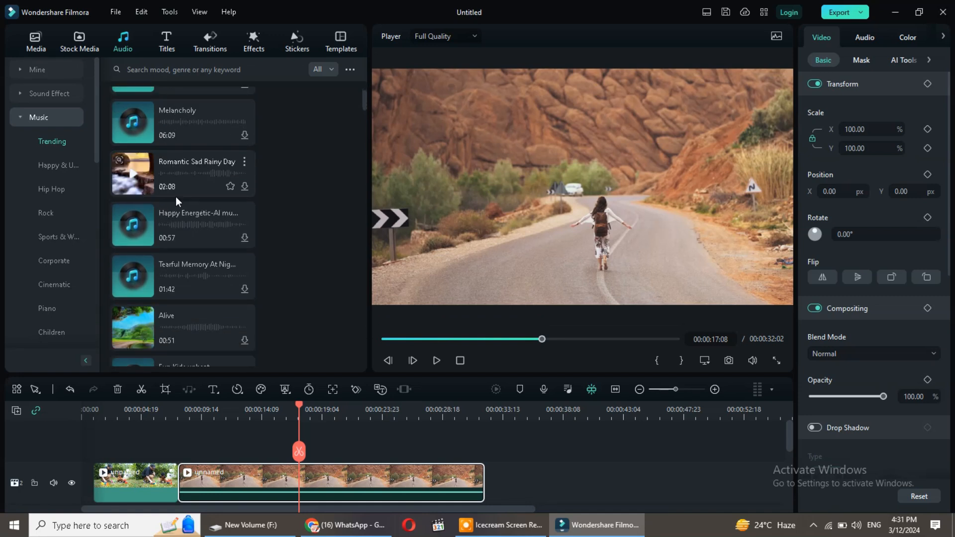
{"action": "scroll", "coordinate": [226, 148], "scroll_direction": "down", "scroll_amount": 4}
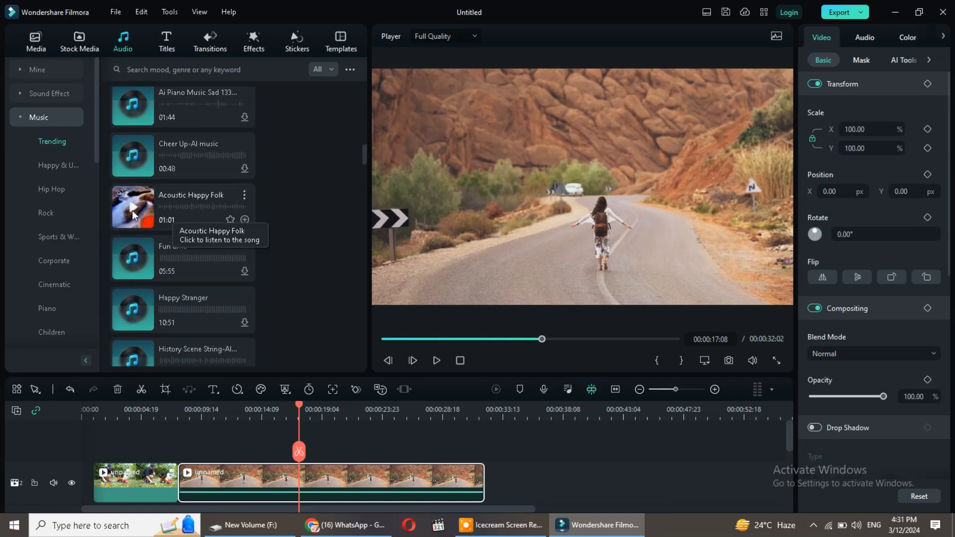
{"action": "scroll", "coordinate": [254, 340], "scroll_direction": "down", "scroll_amount": 1}
{"action": "scroll", "coordinate": [254, 340], "scroll_direction": "down", "scroll_amount": 6}
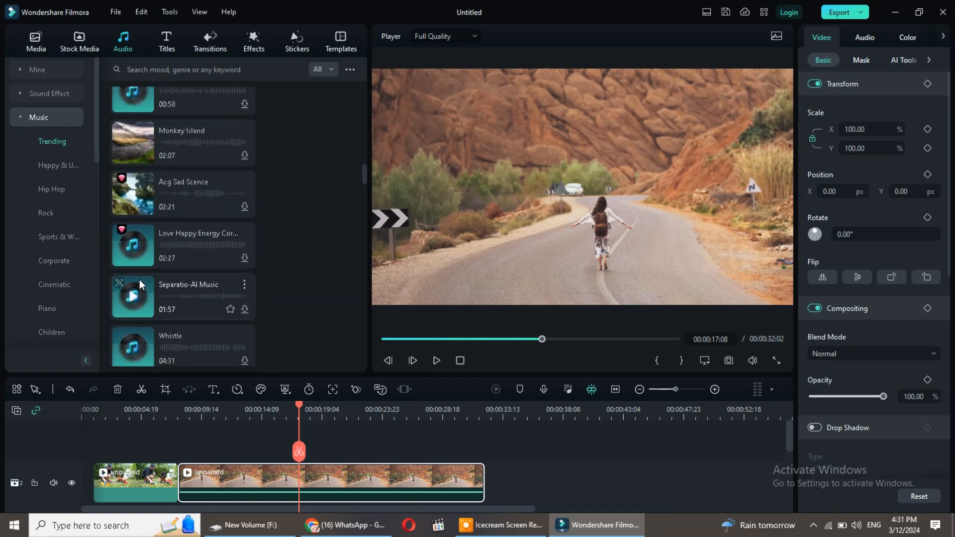
{"action": "left_click", "coordinate": [243, 153]}
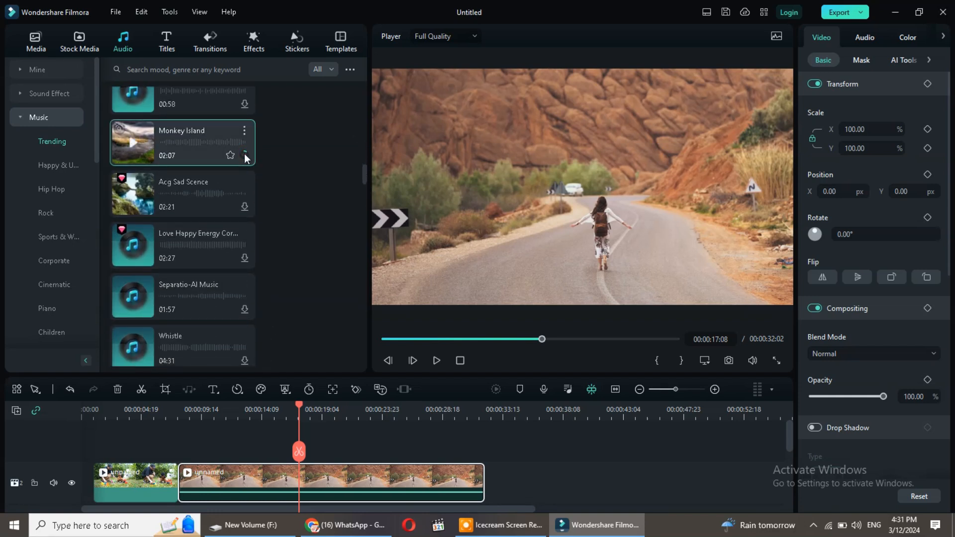
{"action": "left_click", "coordinate": [242, 206]}
Download the Sad Rainy Season-AI Music track from the head of the Trending music list
{"action": "scroll", "coordinate": [241, 208], "scroll_direction": "up", "scroll_amount": 6}
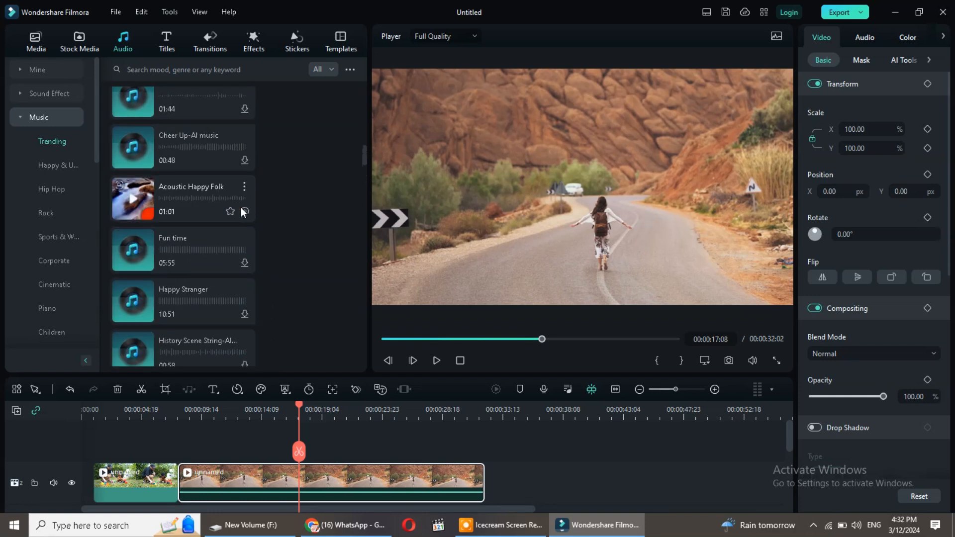
{"action": "scroll", "coordinate": [222, 177], "scroll_direction": "up", "scroll_amount": 8}
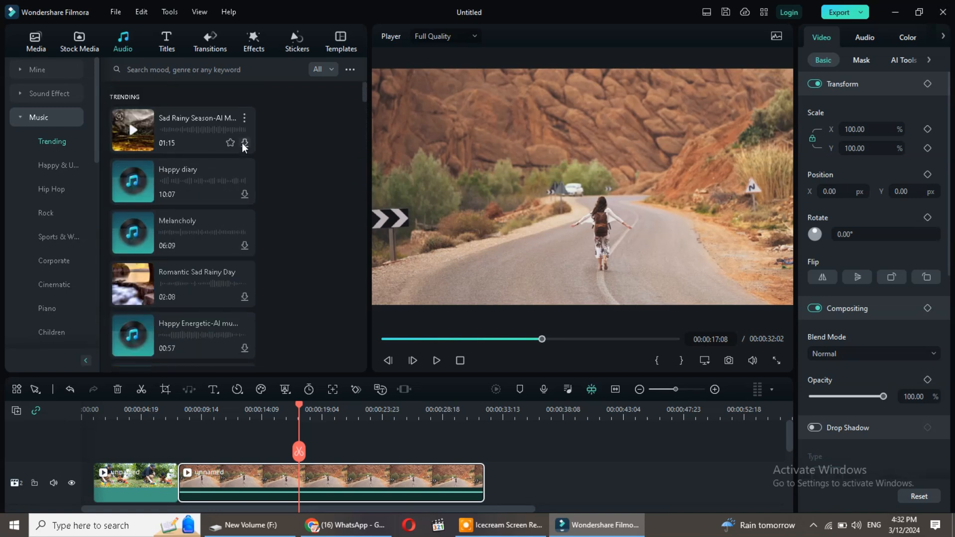
{"action": "left_click", "coordinate": [244, 144]}
Add the Sad Rainy Season-AI Music track to the audio track beneath the video clips, starting at the beginning of the timeline
{"action": "scroll", "coordinate": [298, 264], "scroll_direction": "down", "scroll_amount": 5}
{"action": "scroll", "coordinate": [377, 472], "scroll_direction": "down", "scroll_amount": 2}
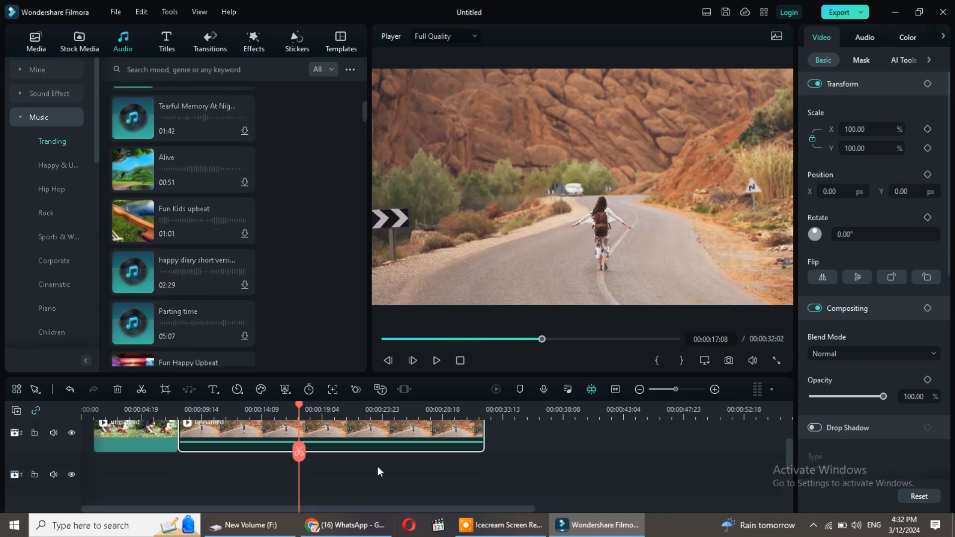
{"action": "left_click_drag", "start_coordinate": [341, 441], "coordinate": [341, 491]}
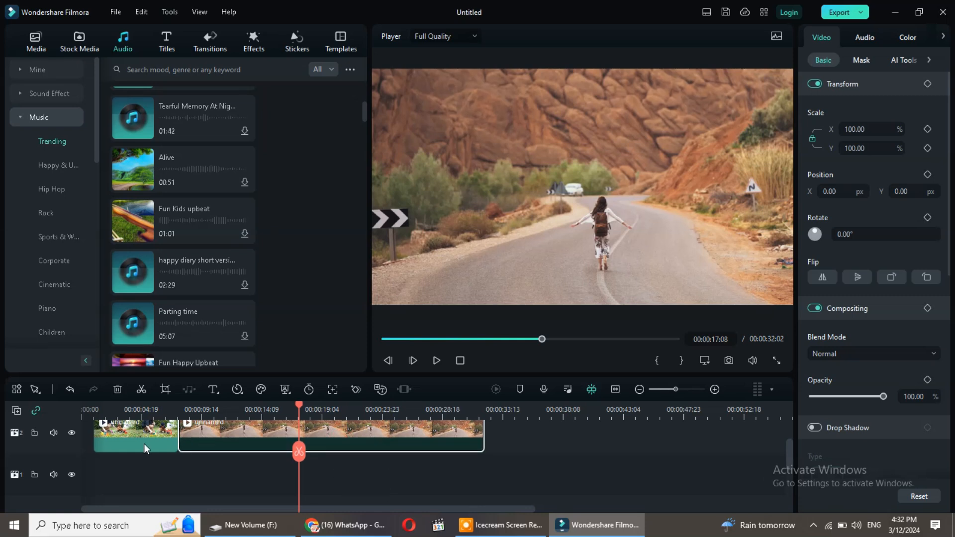
{"action": "left_click", "coordinate": [145, 444]}
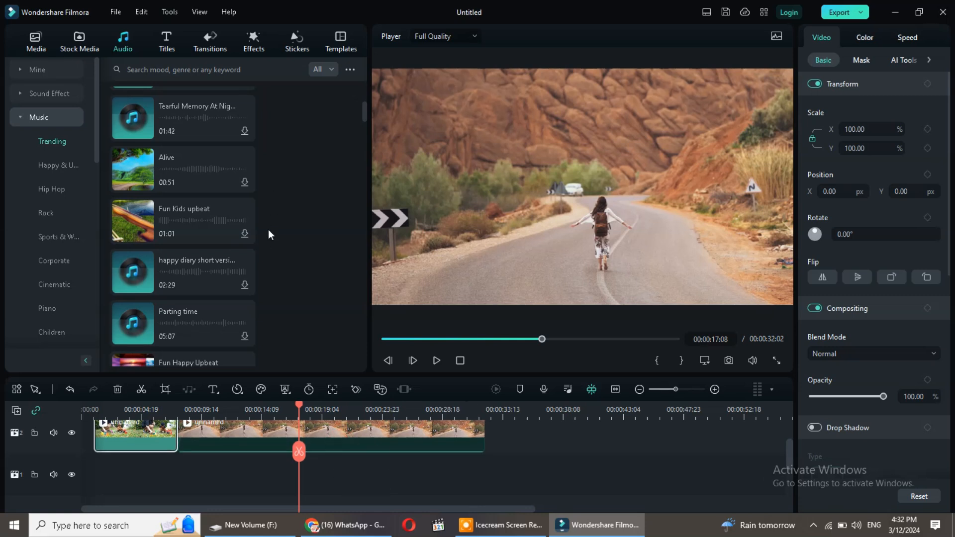
{"action": "scroll", "coordinate": [263, 208], "scroll_direction": "up", "scroll_amount": 5}
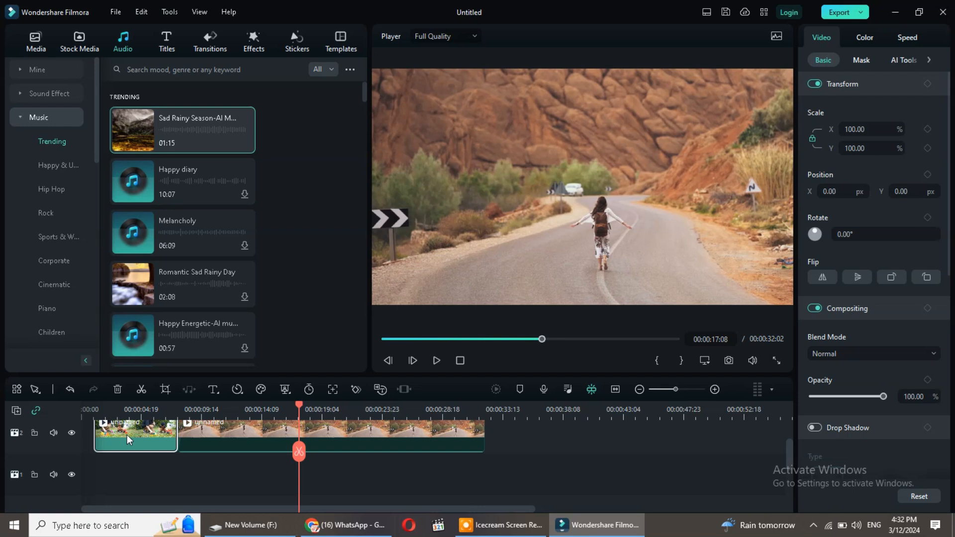
{"action": "left_click", "coordinate": [194, 144]}
{"action": "left_click_drag", "start_coordinate": [196, 145], "coordinate": [91, 456]}
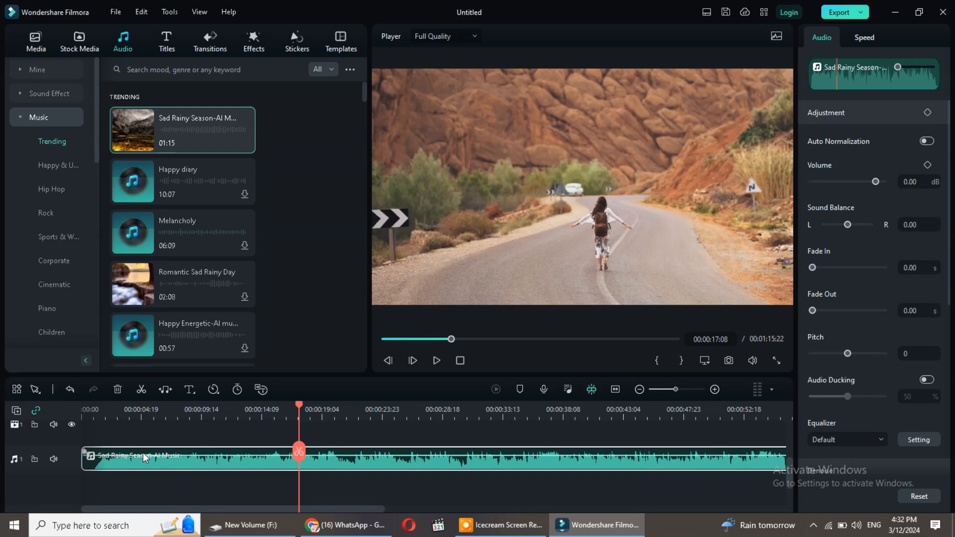
Play the timeline from 00:00:17:08 to preview the video together with the background music
{"action": "scroll", "coordinate": [120, 462], "scroll_direction": "up", "scroll_amount": 1}
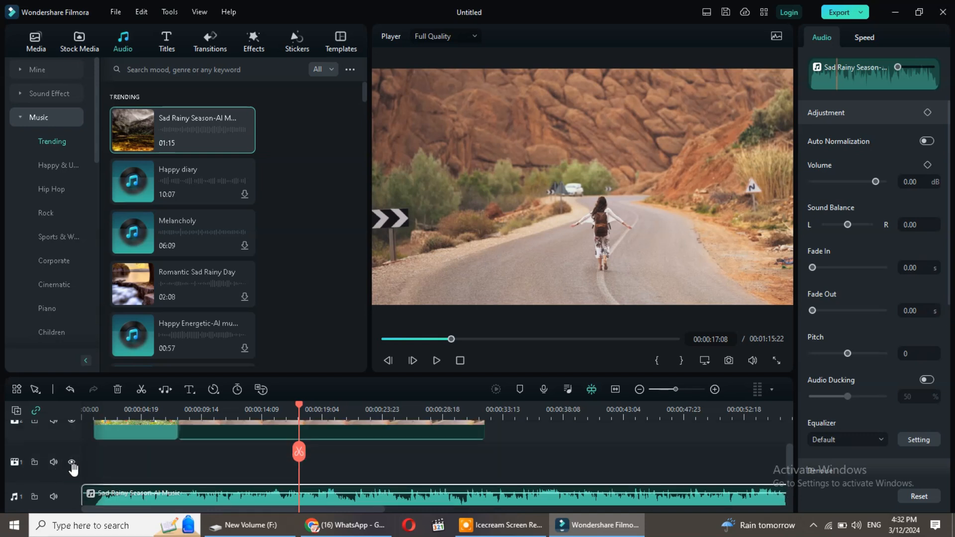
{"action": "left_click", "coordinate": [437, 360]}
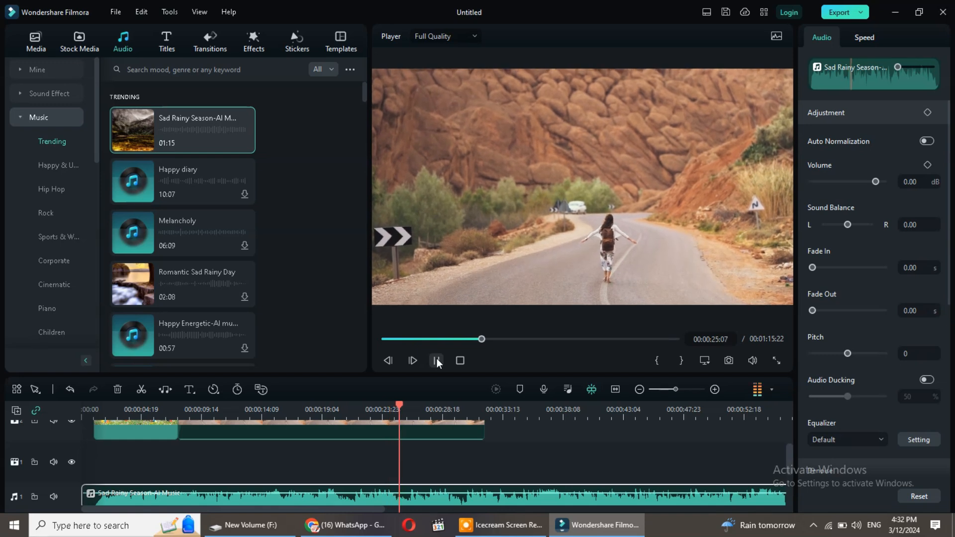
{"action": "left_click", "coordinate": [437, 361]}
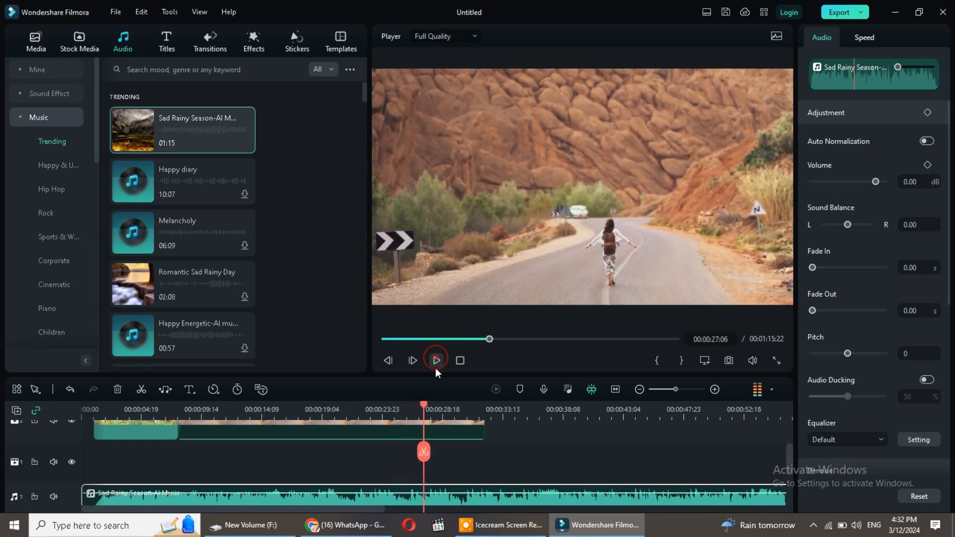
Trim about 2 seconds off the start of the music clip and move it back to the beginning of the timeline
{"action": "scroll", "coordinate": [298, 495], "scroll_direction": "down", "scroll_amount": 2}
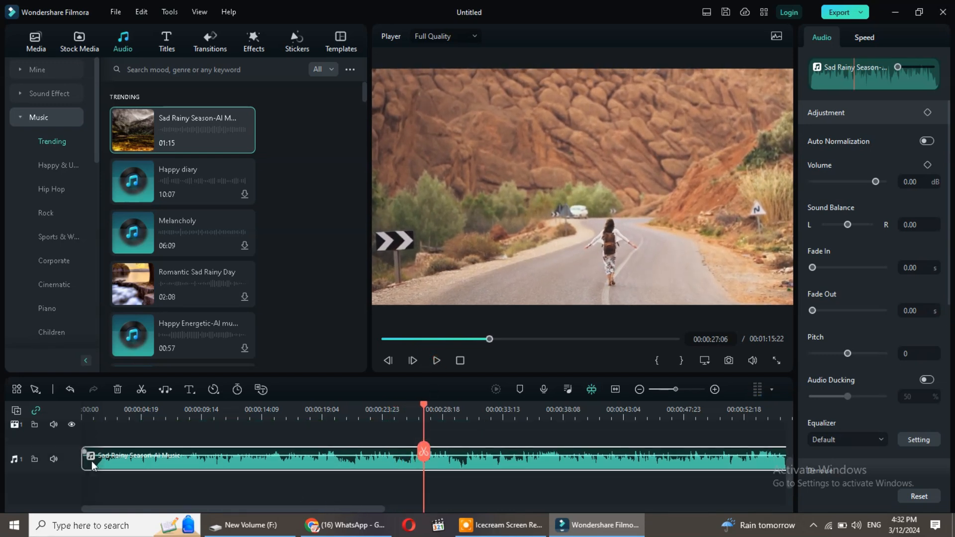
{"action": "left_click_drag", "start_coordinate": [83, 460], "coordinate": [106, 464]}
{"action": "left_click_drag", "start_coordinate": [193, 462], "coordinate": [126, 456]}
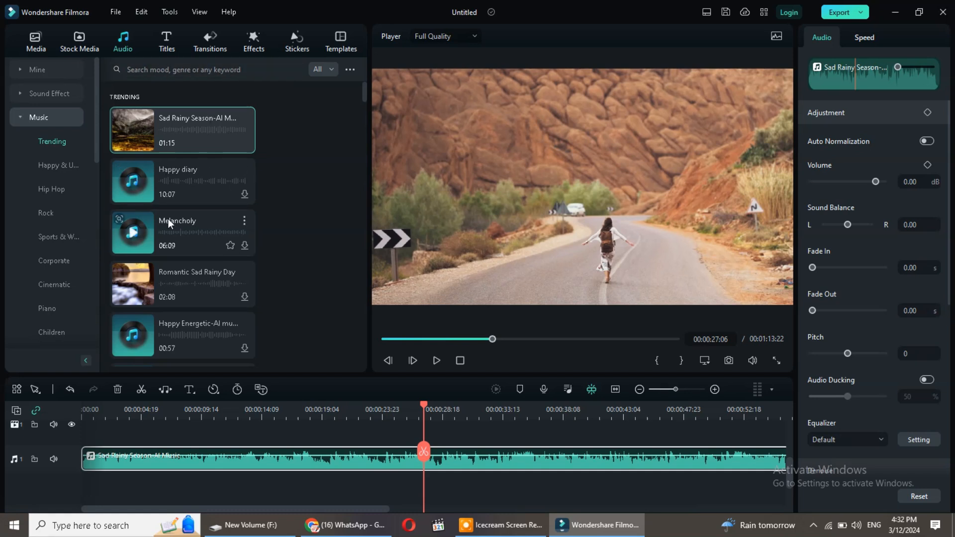
Browse the remaining music categories and show the keyword suggestions of the music search
{"action": "scroll", "coordinate": [65, 305], "scroll_direction": "down", "scroll_amount": 5}
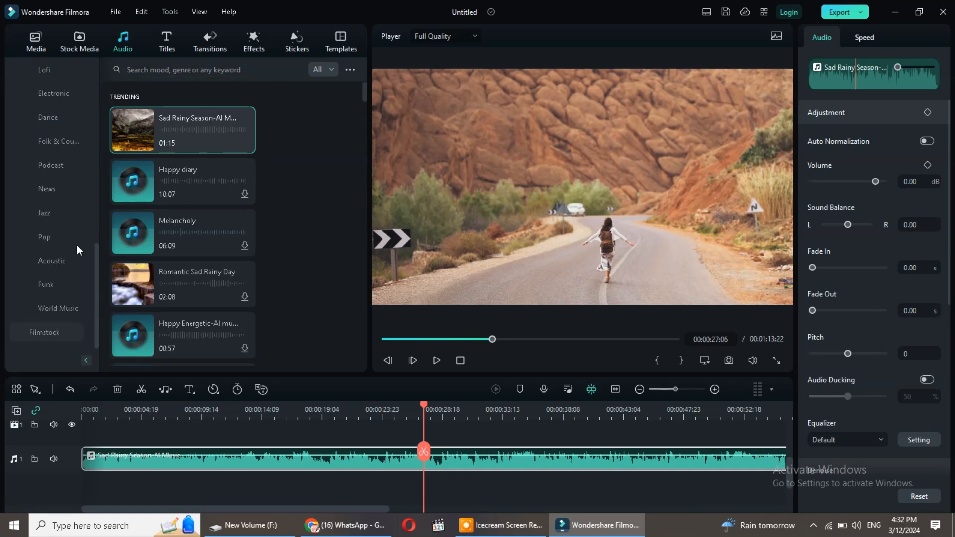
{"action": "left_click", "coordinate": [149, 67]}
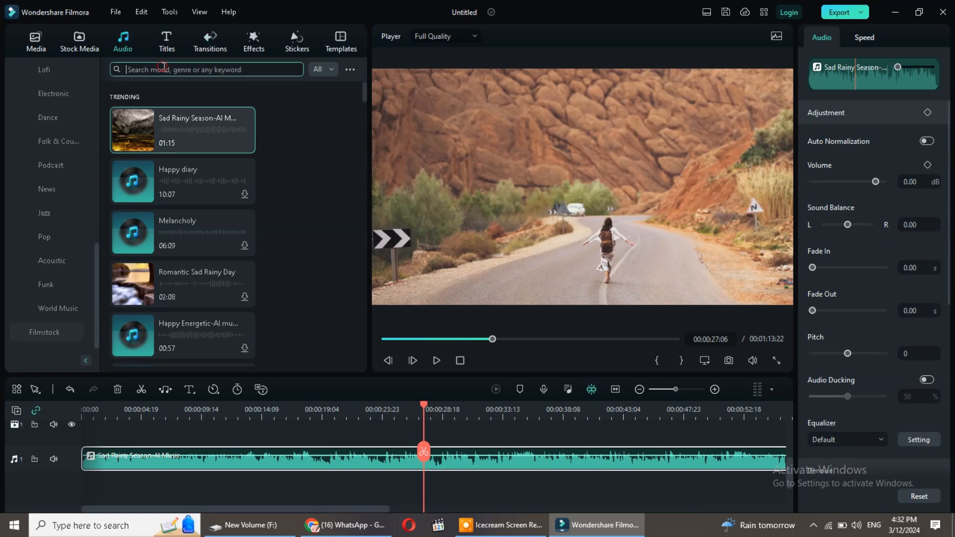
{"action": "scroll", "coordinate": [293, 460], "scroll_direction": "up", "scroll_amount": 2}
{"action": "scroll", "coordinate": [293, 460], "scroll_direction": "up", "scroll_amount": 1}
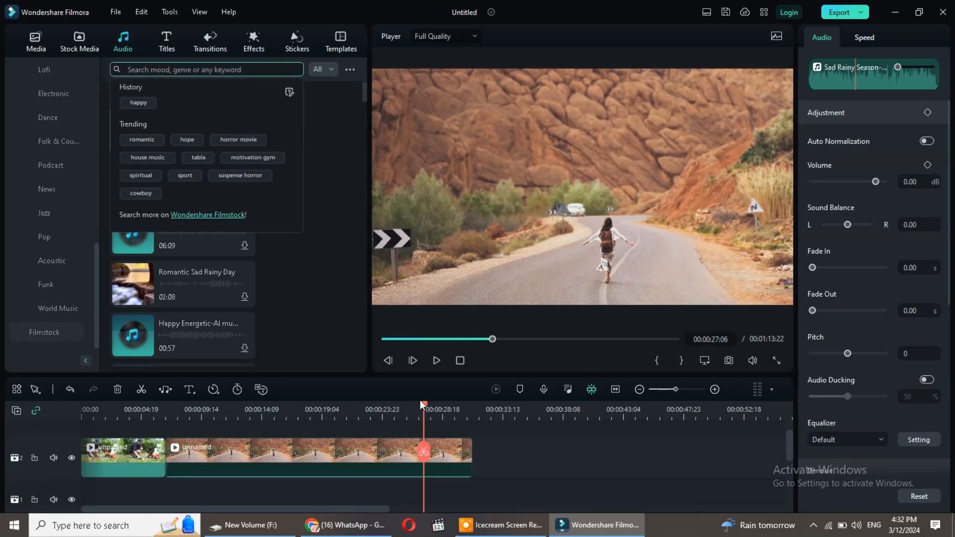
Play the timeline from the beginning to 00:00:15:09 to review the video with the trimmed music
{"action": "left_click", "coordinate": [422, 403]}
{"action": "left_click_drag", "start_coordinate": [426, 407], "coordinate": [34, 432]}
{"action": "scroll", "coordinate": [240, 449], "scroll_direction": "down", "scroll_amount": 1}
{"action": "scroll", "coordinate": [240, 449], "scroll_direction": "down", "scroll_amount": 1}
{"action": "left_click", "coordinate": [433, 363]}
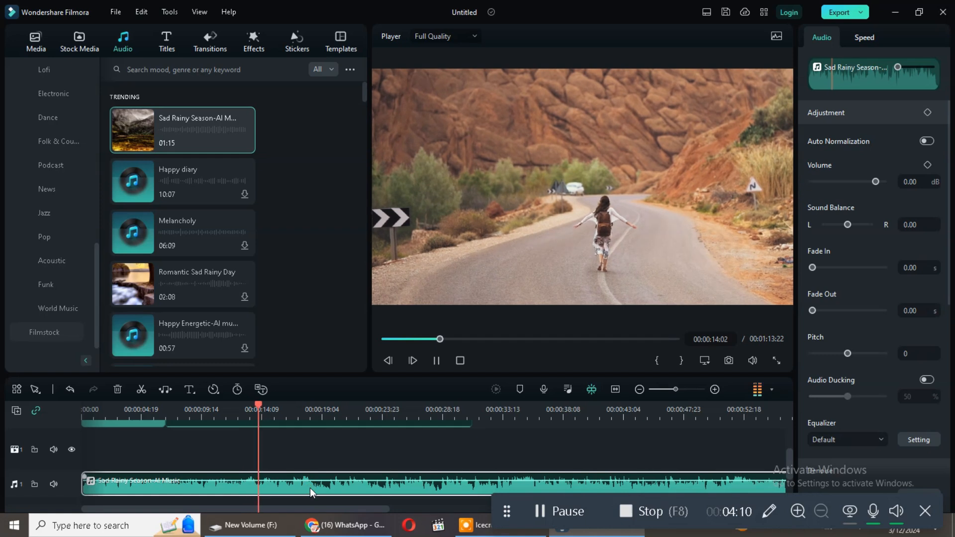
{"action": "left_click", "coordinate": [433, 362]}
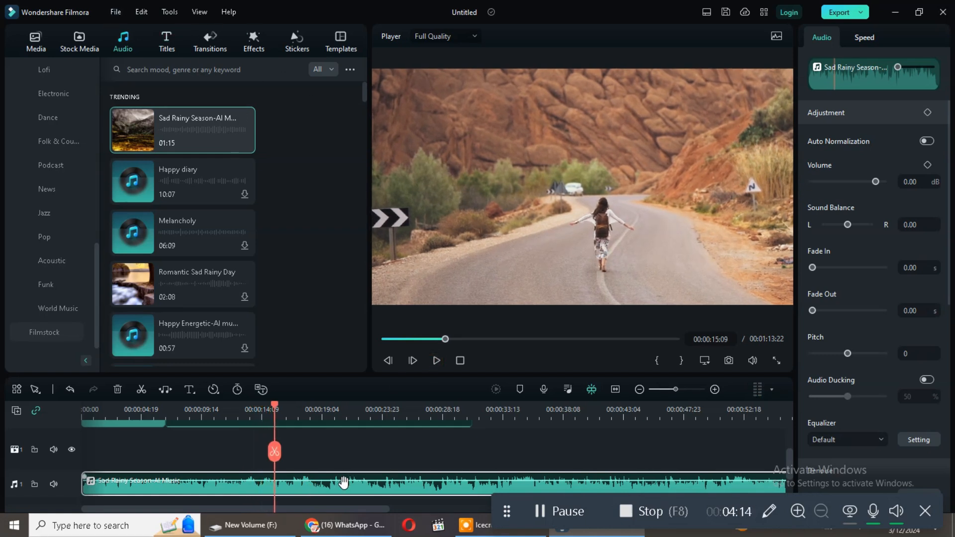
Try to open the music clip's speed settings and dismiss the login dialog
{"action": "scroll", "coordinate": [350, 488], "scroll_direction": "up", "scroll_amount": 1}
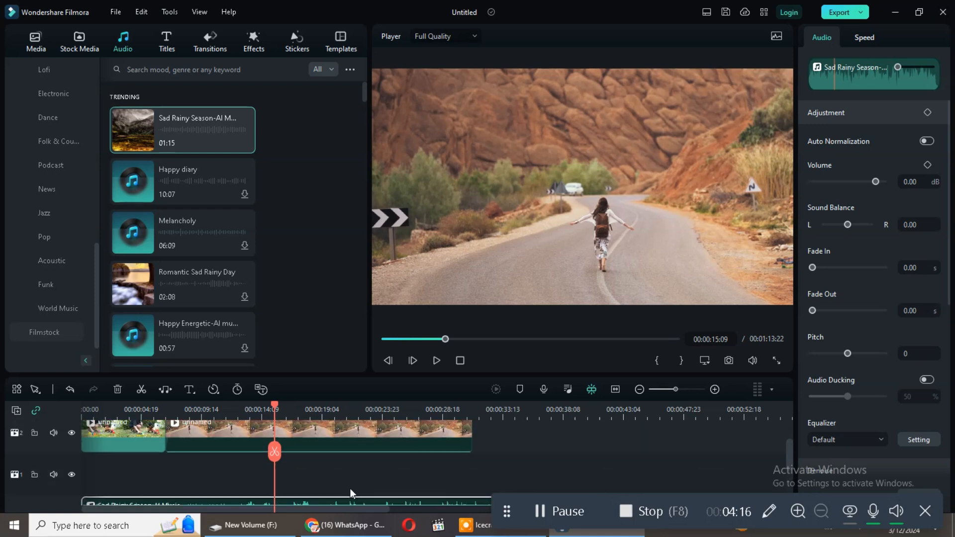
{"action": "scroll", "coordinate": [351, 499], "scroll_direction": "down", "scroll_amount": 1}
{"action": "scroll", "coordinate": [328, 466], "scroll_direction": "up", "scroll_amount": 1}
{"action": "scroll", "coordinate": [284, 447], "scroll_direction": "down", "scroll_amount": 1}
{"action": "scroll", "coordinate": [190, 468], "scroll_direction": "up", "scroll_amount": 1}
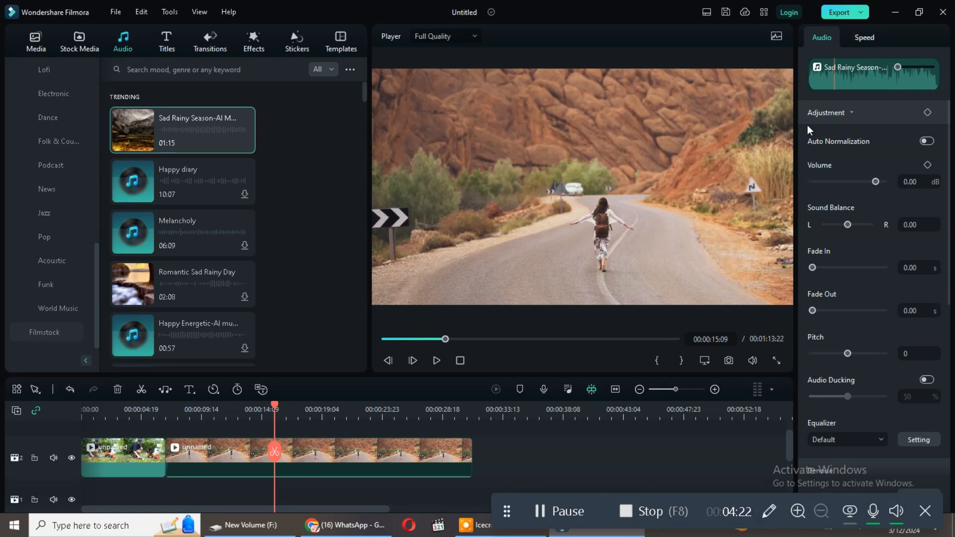
{"action": "left_click", "coordinate": [867, 40]}
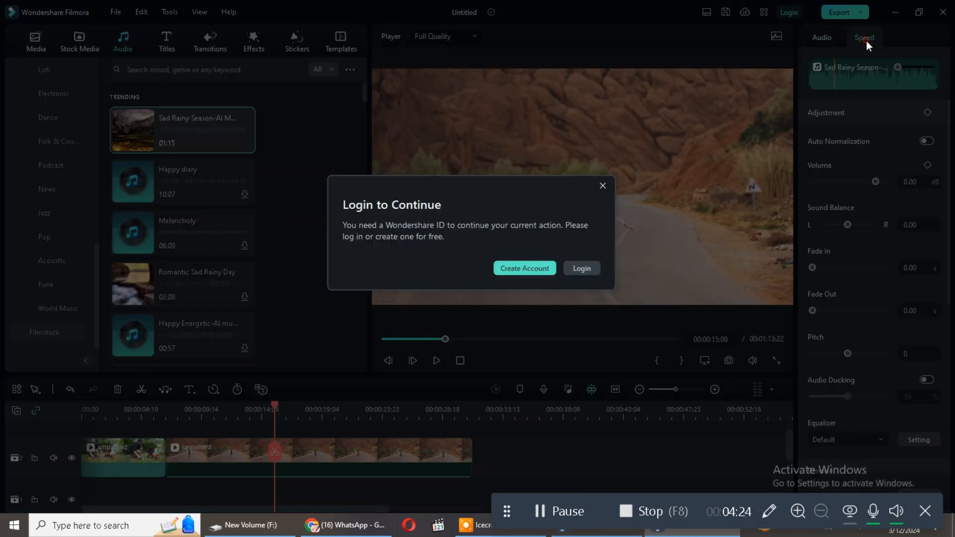
{"action": "left_click", "coordinate": [601, 185]}
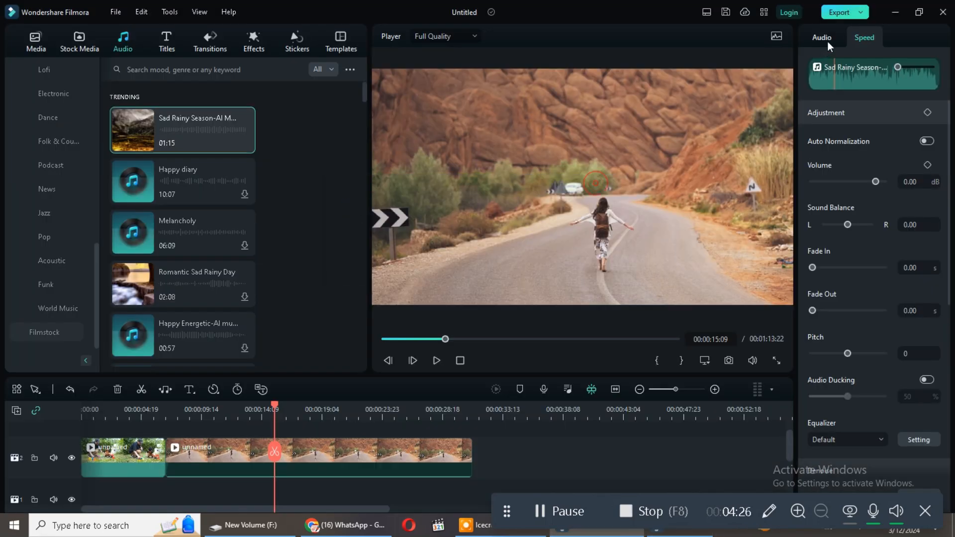
Lower the volume of the Sad Rainy Season-AI Music clip to -40.71 dB
{"action": "mouse_move", "coordinate": [877, 183]}
{"action": "left_mouse_down"}
{"action": "mouse_move", "coordinate": [834, 184]}
{"action": "mouse_move", "coordinate": [873, 183]}
{"action": "left_mouse_up"}
{"action": "scroll", "coordinate": [404, 446], "scroll_direction": "down", "scroll_amount": 5}
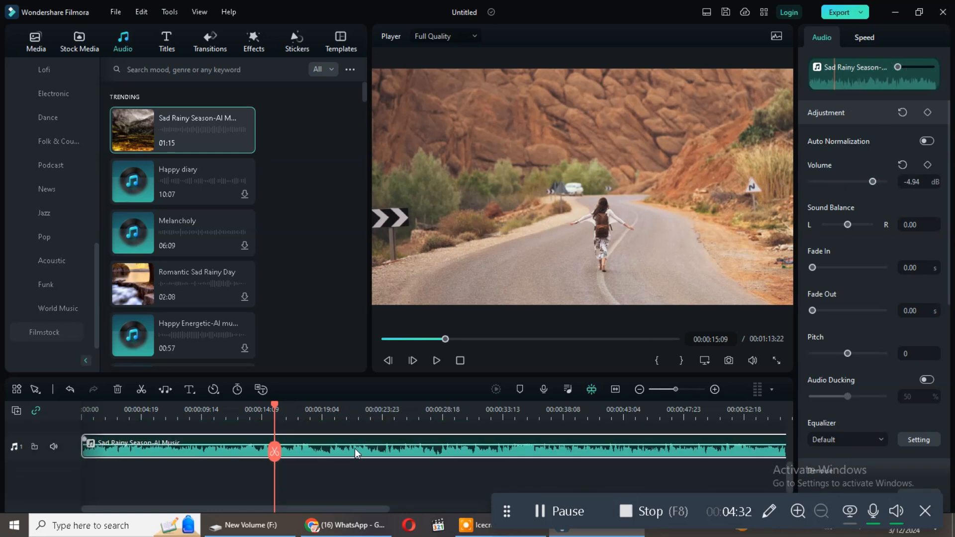
{"action": "left_click_drag", "start_coordinate": [874, 185], "coordinate": [848, 183]}
Play the timeline while setting the music clip's volume to -11.62 dB, and pause at 00:00:25:01
{"action": "left_click", "coordinate": [438, 360]}
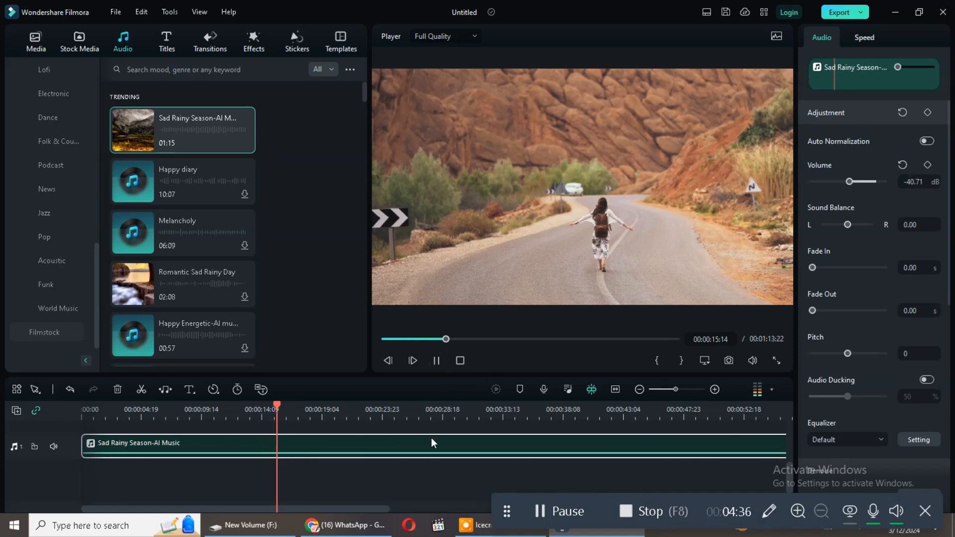
{"action": "left_click_drag", "start_coordinate": [431, 453], "coordinate": [451, 449]}
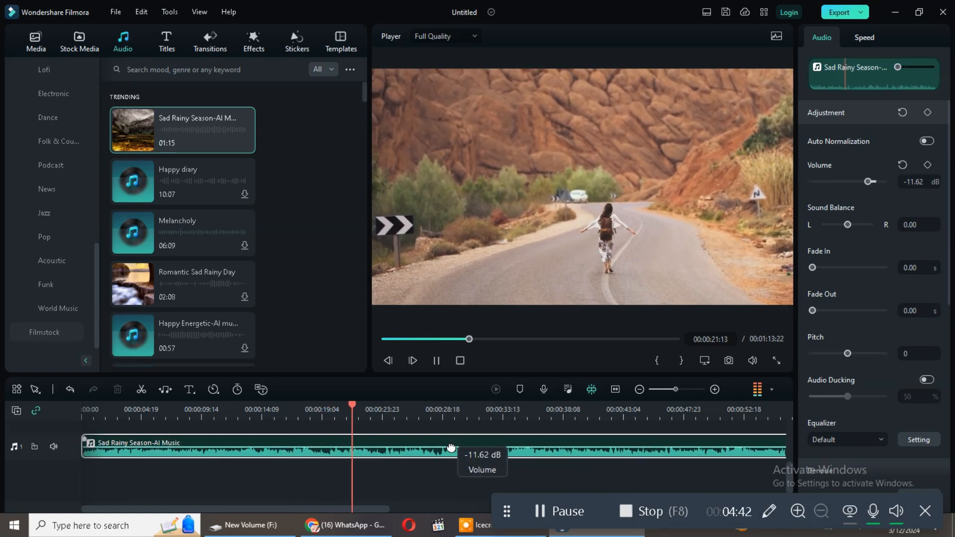
{"action": "left_click", "coordinate": [436, 358]}
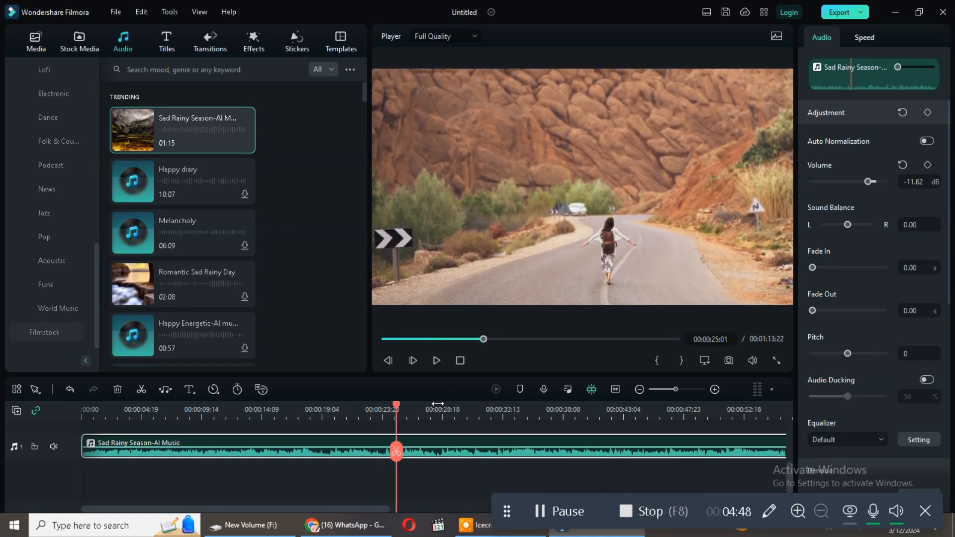
Download the Title 2 template from the trending titles
{"action": "scroll", "coordinate": [179, 279], "scroll_direction": "down", "scroll_amount": 1}
{"action": "scroll", "coordinate": [179, 280], "scroll_direction": "down", "scroll_amount": 5}
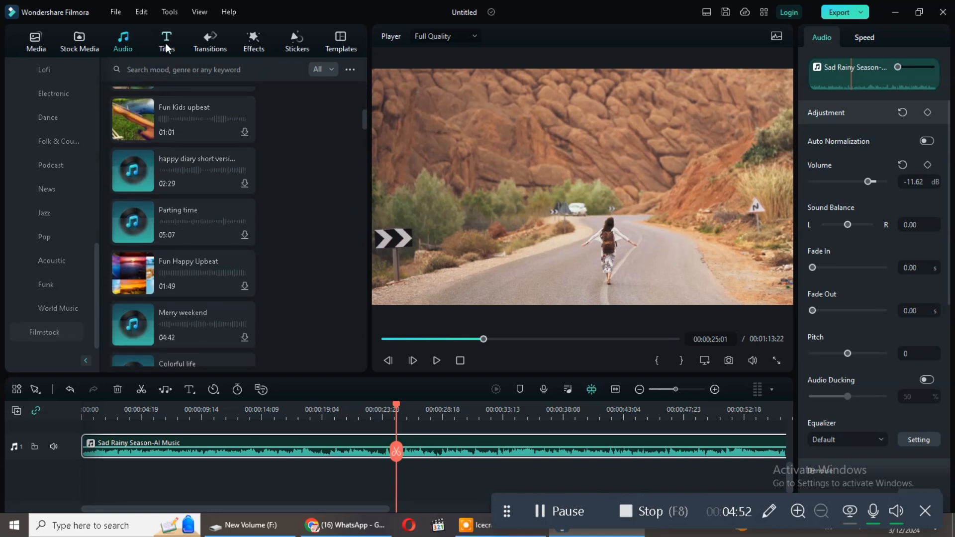
{"action": "left_click", "coordinate": [166, 45]}
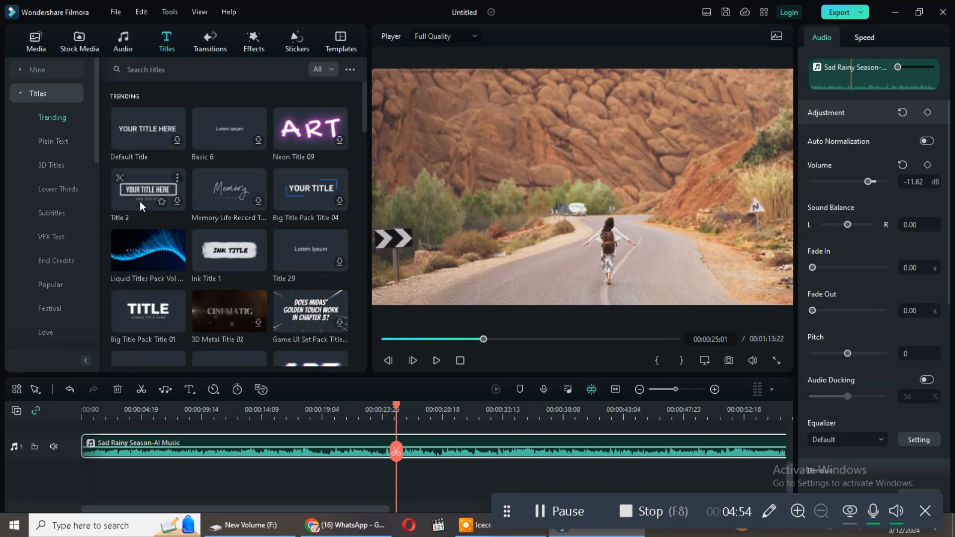
{"action": "scroll", "coordinate": [298, 470], "scroll_direction": "up", "scroll_amount": 3}
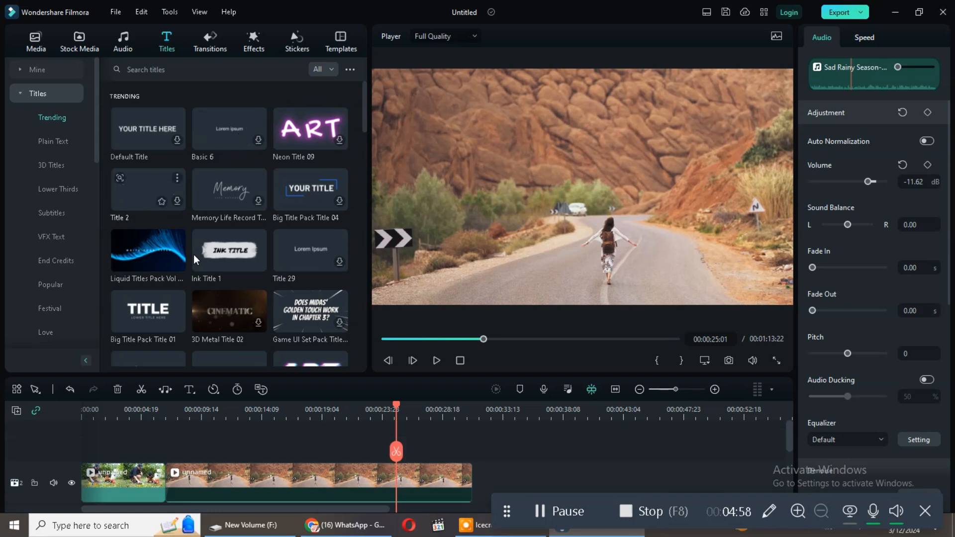
{"action": "left_click", "coordinate": [177, 201]}
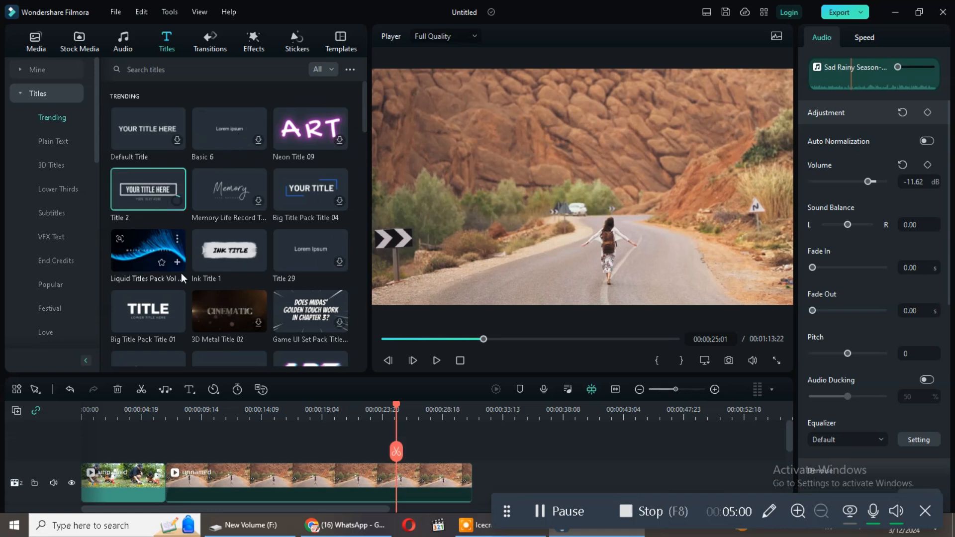
Place the blue Liquid Titles Pack title at the start of the timeline above the videos and preview it at 00:00:03:08
{"action": "left_click_drag", "start_coordinate": [133, 252], "coordinate": [159, 490]}
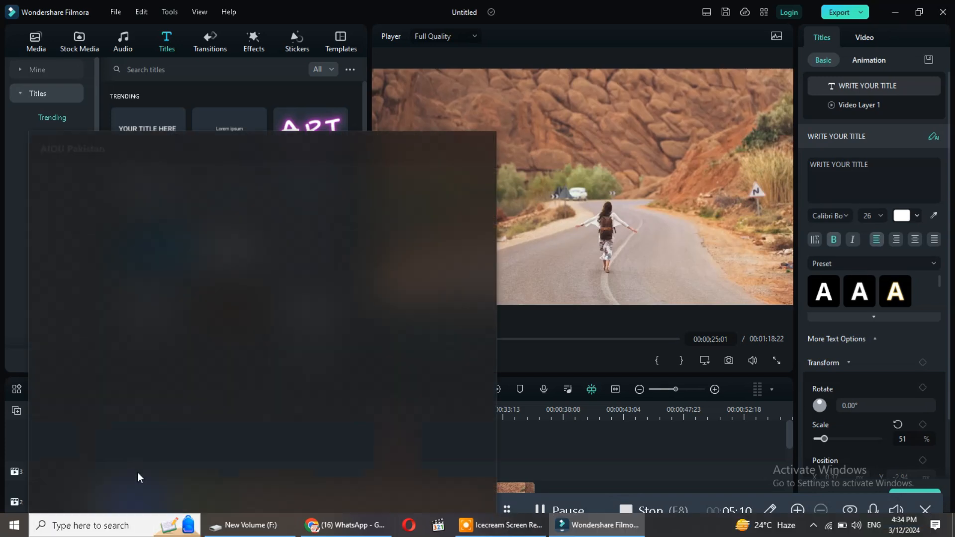
{"action": "left_click_drag", "start_coordinate": [138, 478], "coordinate": [108, 465]}
{"action": "left_click_drag", "start_coordinate": [391, 407], "coordinate": [123, 443]}
{"action": "left_click", "coordinate": [104, 471]}
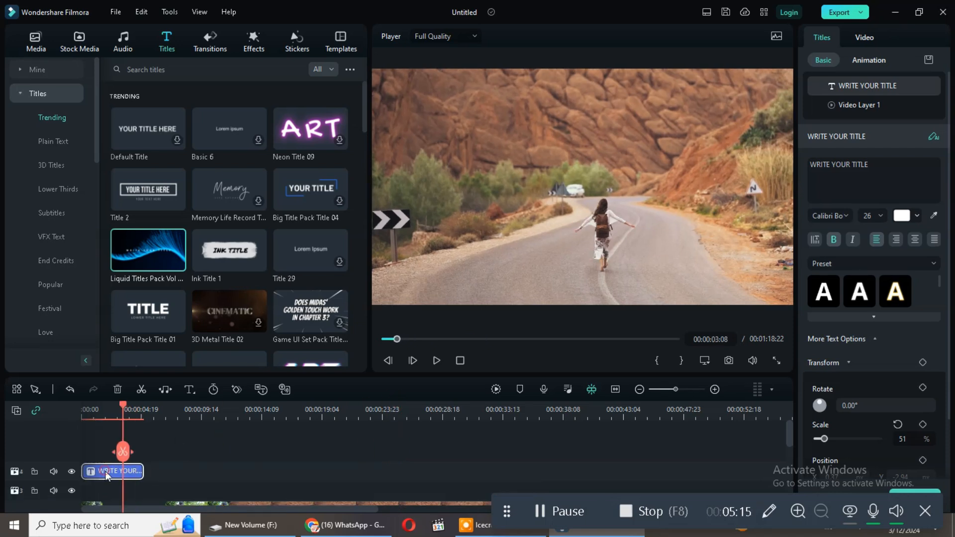
Replace the "WRITE YOUR TITLE" text of the Liquid title with the channel owner's full name
{"action": "left_click", "coordinate": [856, 92]}
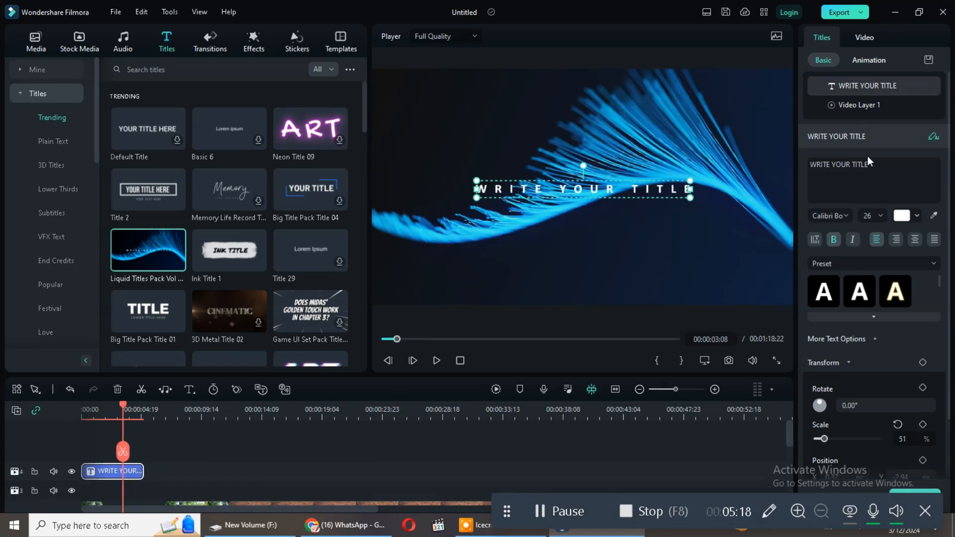
{"action": "double_click", "coordinate": [841, 165]}
{"action": "triple_click", "coordinate": [841, 166]}
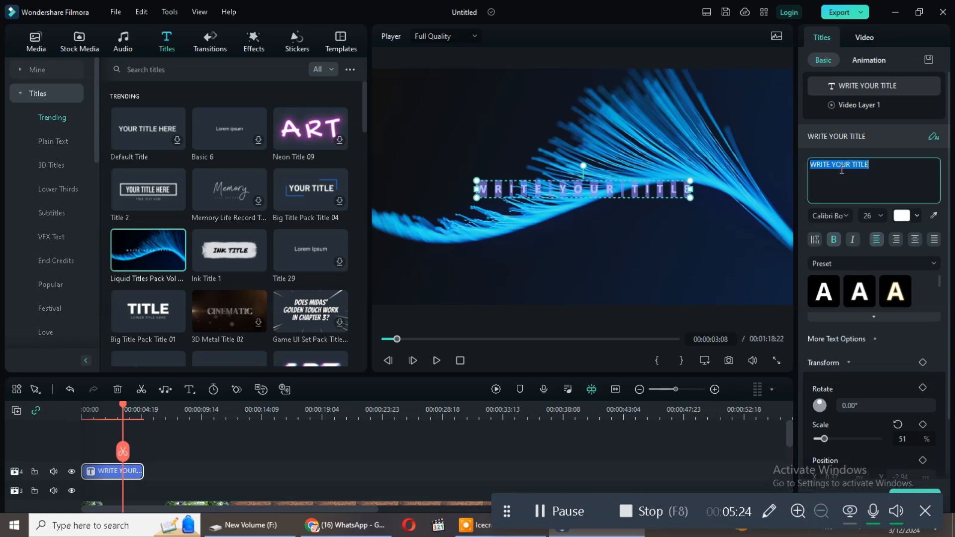
{"action": "key", "text": "BackSpace"}
{"action": "type", "text": "SHaf"}
{"action": "key", "text": "BackSpace"}
{"action": "key", "text": "BackSpace"}
{"action": "key", "text": "BackSpace"}
{"action": "type", "text": "hafique Jaffary Offic"}
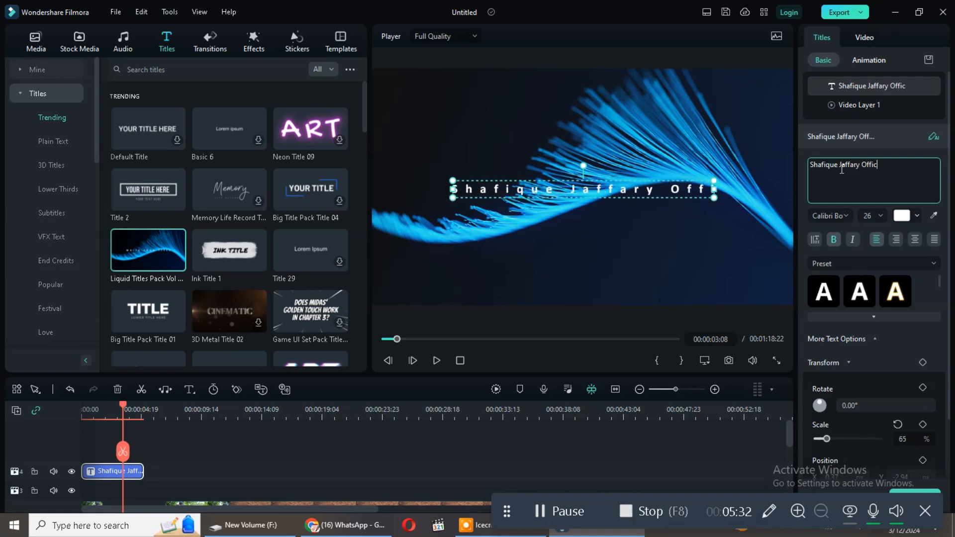
{"action": "type", "text": "al"}
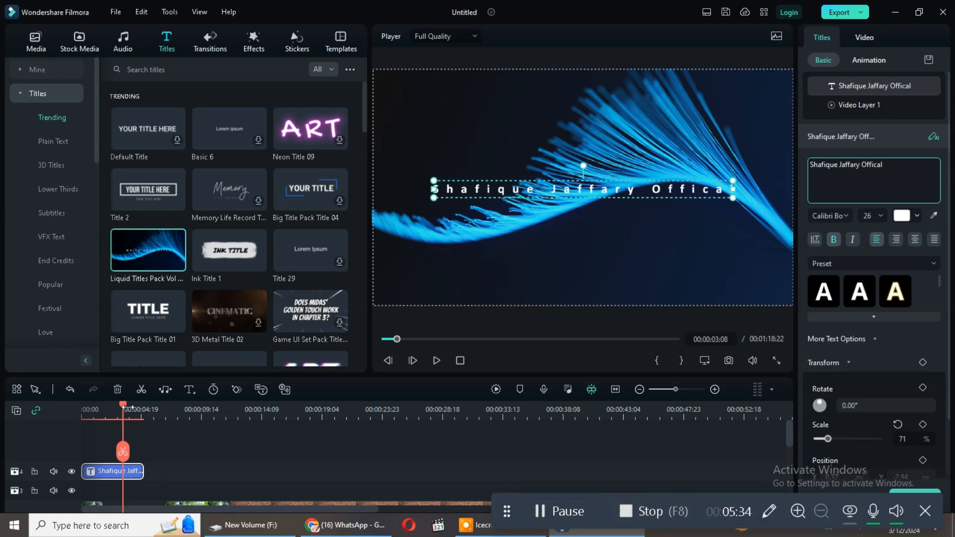
Play the timeline from the beginning to 00:00:07:17 to preview the opening title
{"action": "left_click_drag", "start_coordinate": [121, 407], "coordinate": [16, 435]}
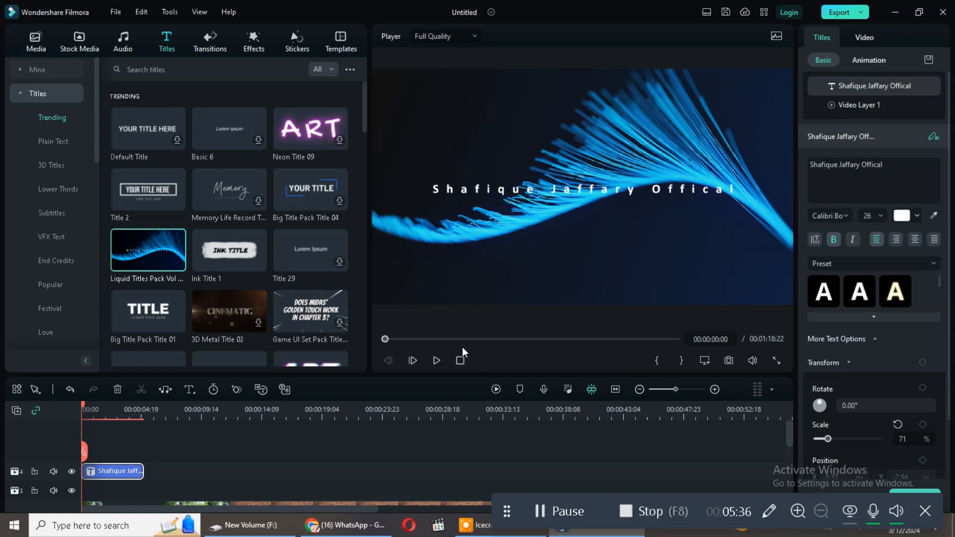
{"action": "left_click", "coordinate": [436, 361]}
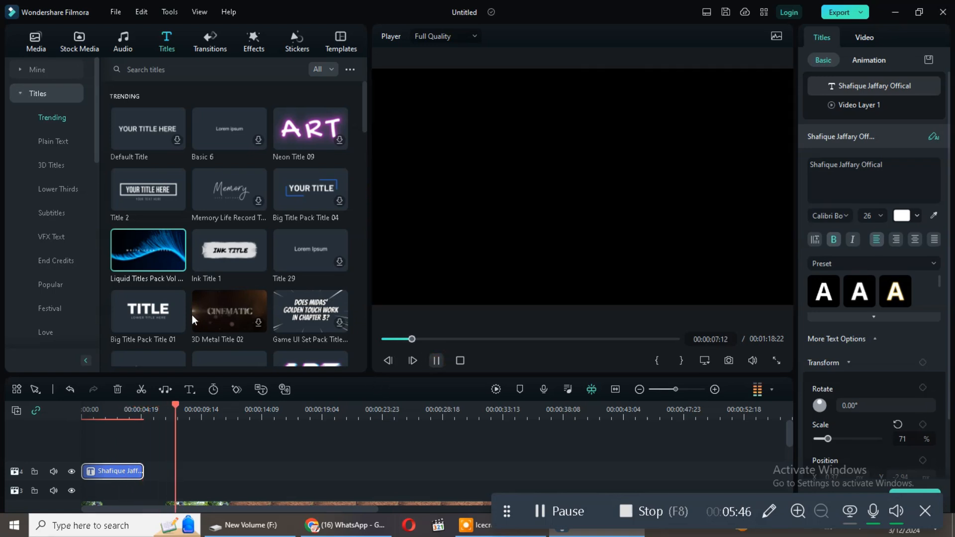
{"action": "key", "text": "space"}
Delete the empty gap between the two parts of the music on the audio track
{"action": "scroll", "coordinate": [229, 428], "scroll_direction": "down", "scroll_amount": 2}
{"action": "scroll", "coordinate": [223, 475], "scroll_direction": "down", "scroll_amount": 2}
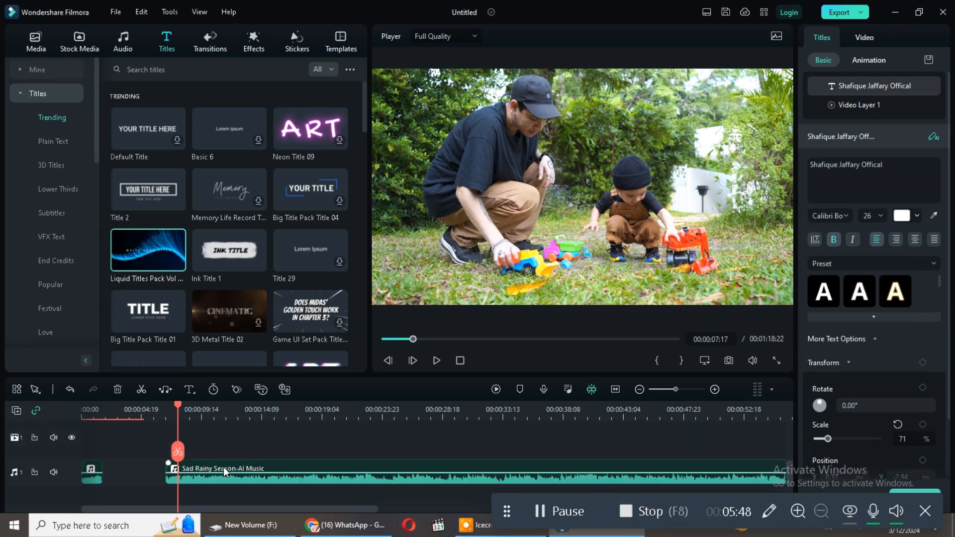
{"action": "left_click", "coordinate": [130, 475]}
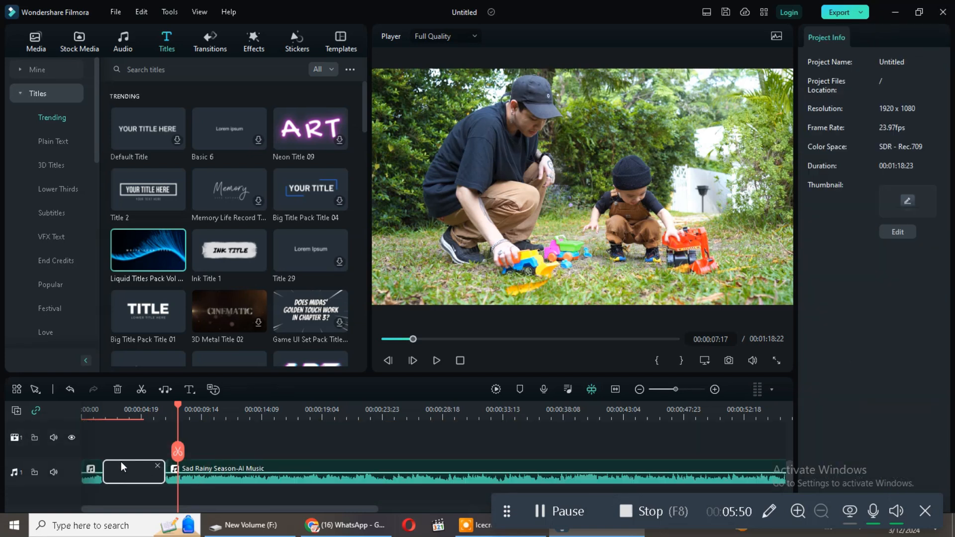
{"action": "key", "text": "Delete"}
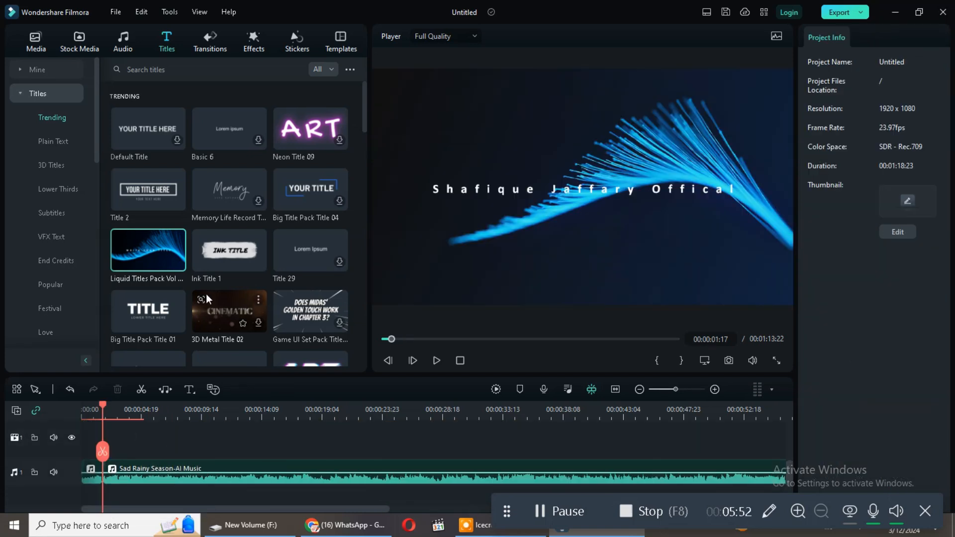
Delete the Liquid title clip from the start of the timeline
{"action": "scroll", "coordinate": [223, 312], "scroll_direction": "down", "scroll_amount": 5}
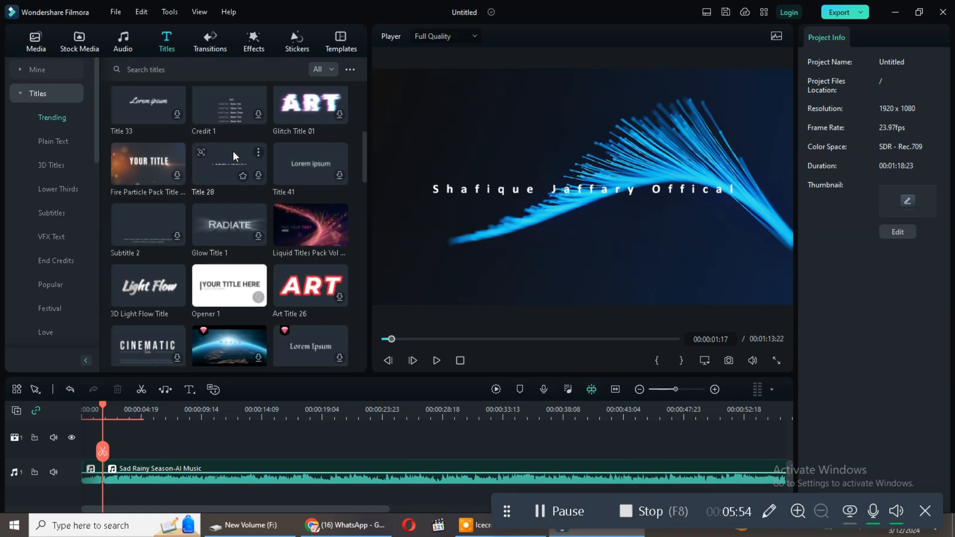
{"action": "scroll", "coordinate": [232, 160], "scroll_direction": "up", "scroll_amount": 3}
{"action": "scroll", "coordinate": [217, 464], "scroll_direction": "up", "scroll_amount": 2}
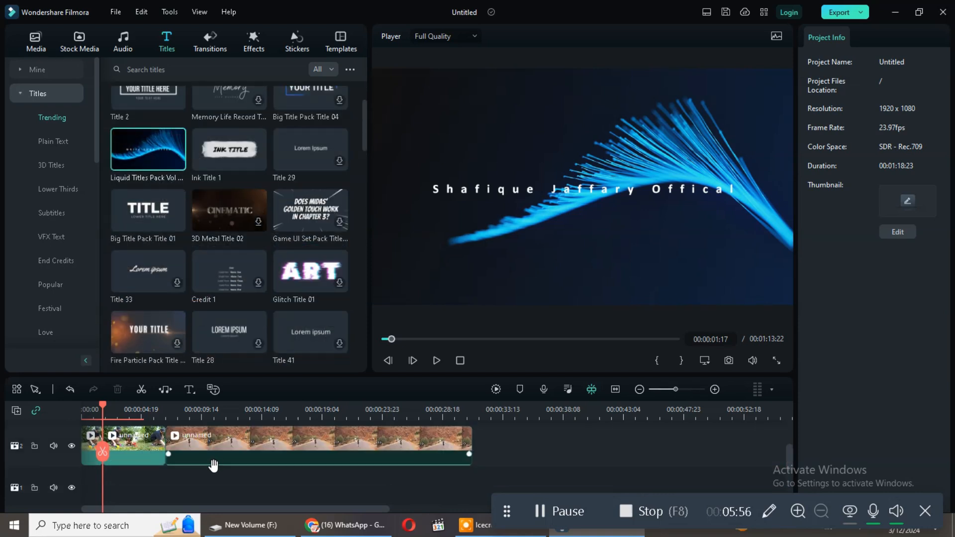
{"action": "scroll", "coordinate": [130, 443], "scroll_direction": "up", "scroll_amount": 2}
{"action": "left_click", "coordinate": [122, 465]}
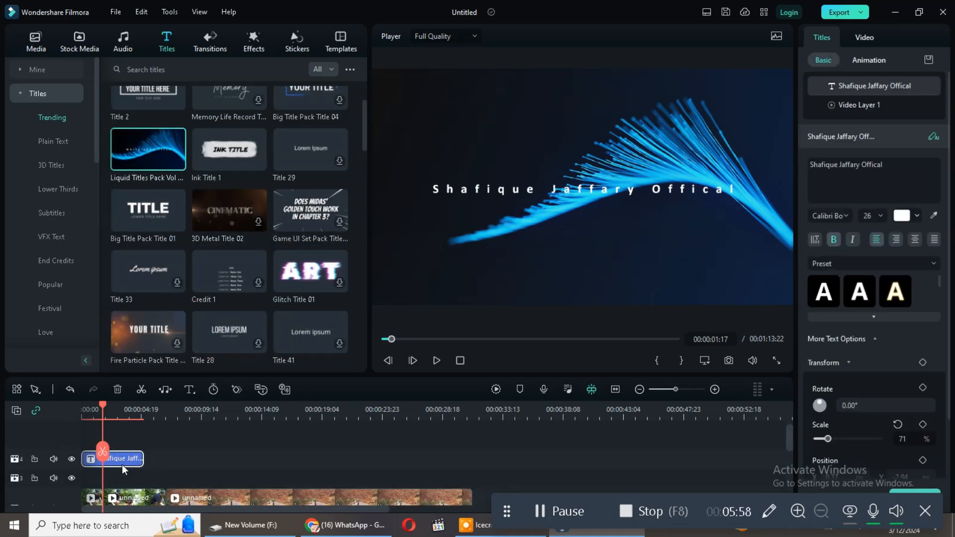
{"action": "key", "text": "Delete"}
Download the 3D Metal Title 02 template and place it at the start of the timeline on the track above the videos
{"action": "left_click", "coordinate": [258, 221]}
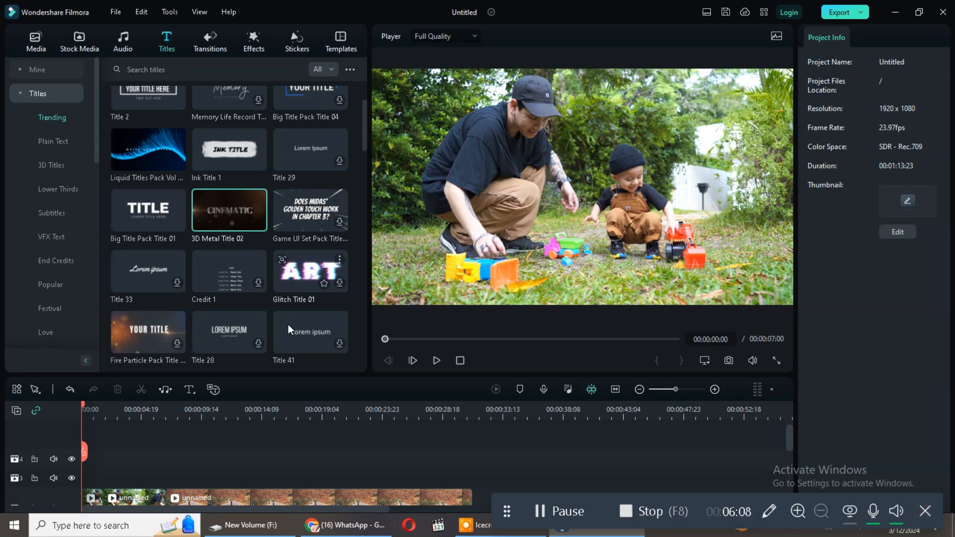
{"action": "scroll", "coordinate": [110, 450], "scroll_direction": "down", "scroll_amount": 2}
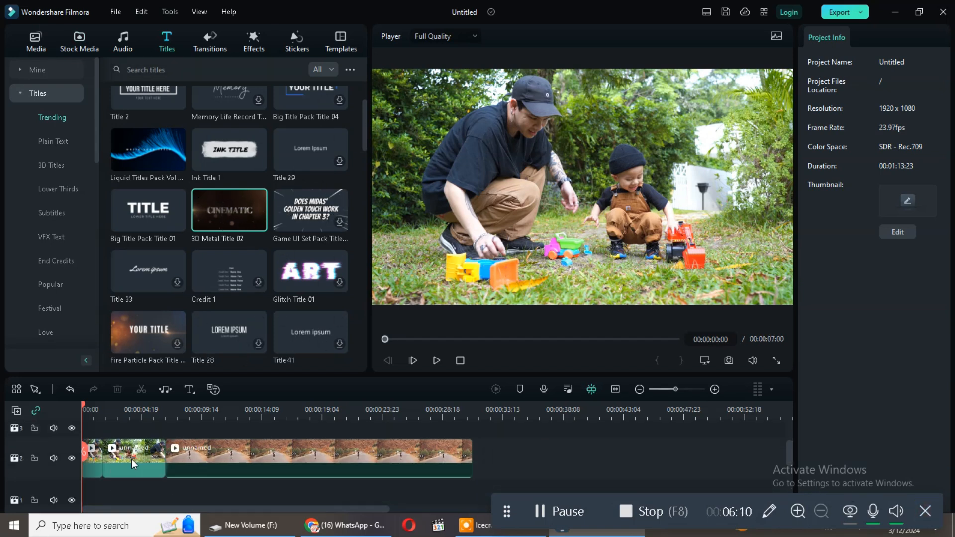
{"action": "left_click", "coordinate": [159, 440]}
{"action": "scroll", "coordinate": [253, 177], "scroll_direction": "up", "scroll_amount": 2}
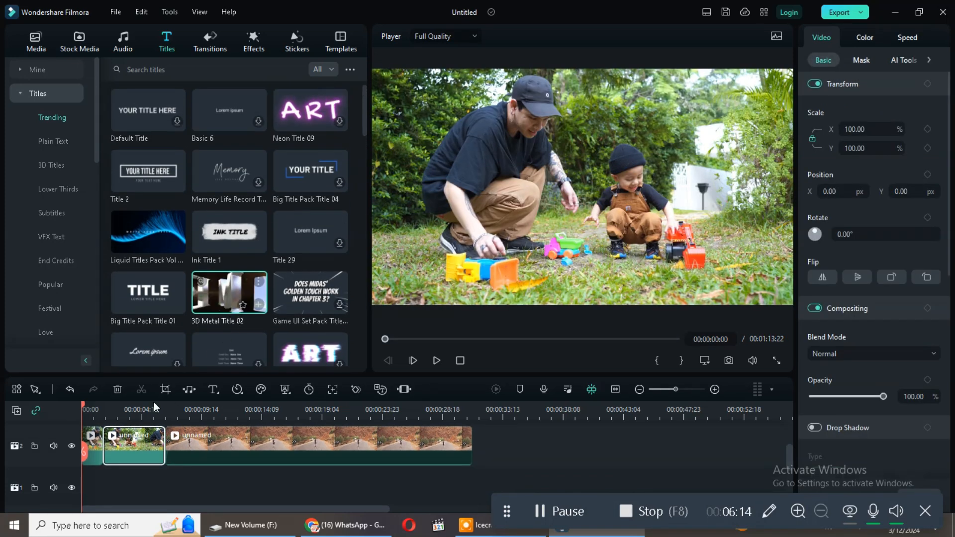
{"action": "scroll", "coordinate": [119, 457], "scroll_direction": "up", "scroll_amount": 2}
{"action": "left_click_drag", "start_coordinate": [201, 304], "coordinate": [70, 474]}
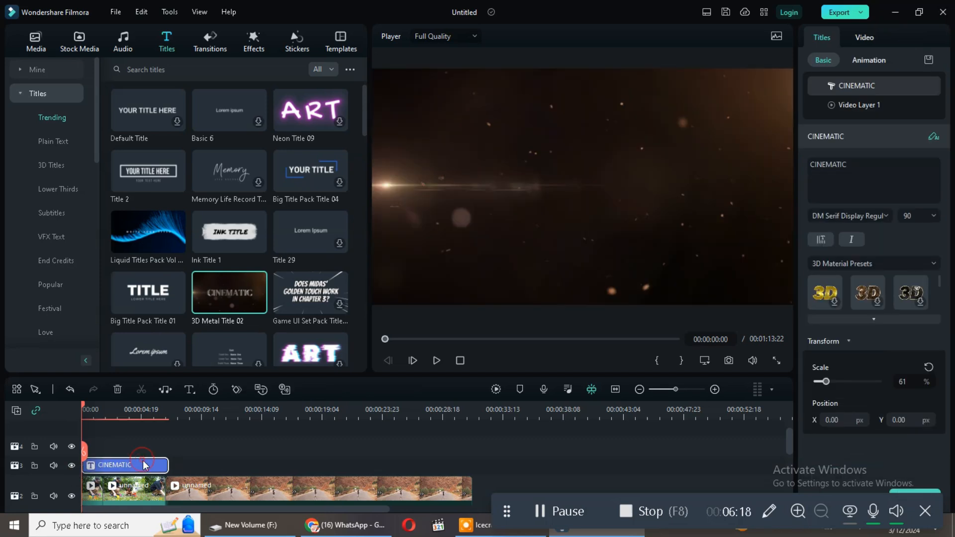
Replace the 3D Metal title's text with the creator's full name, followed by "Offical" on a second line
{"action": "double_click", "coordinate": [845, 165]}
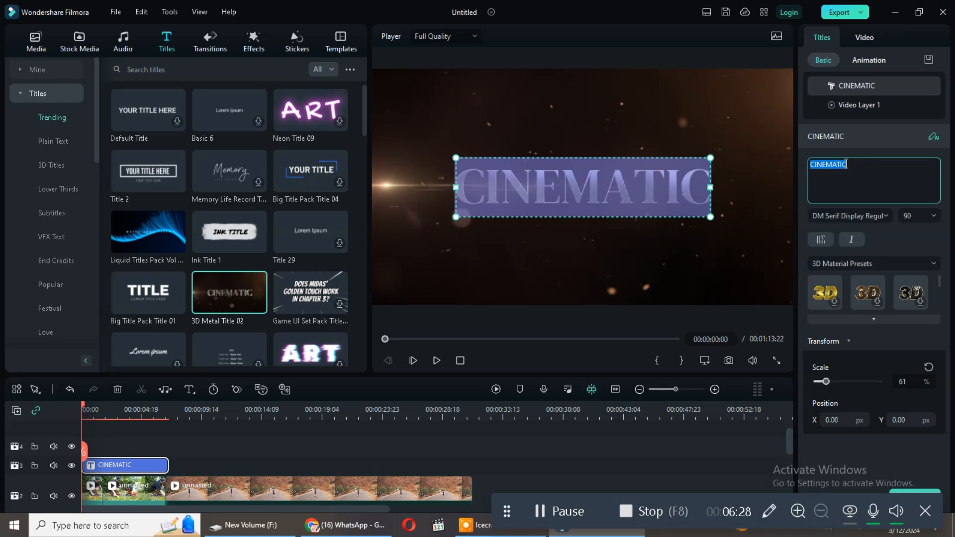
{"action": "type", "text": "Sh"}
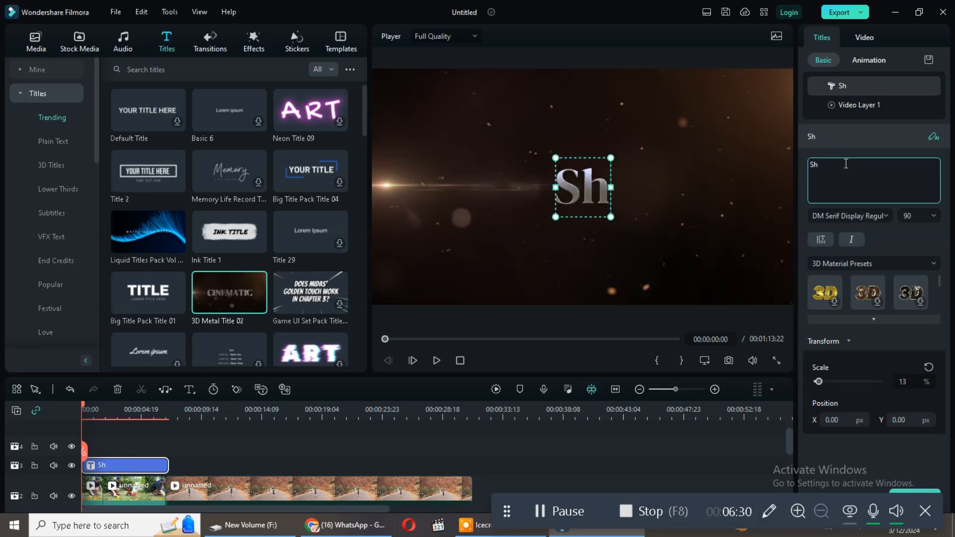
{"action": "type", "text": "afiqu"}
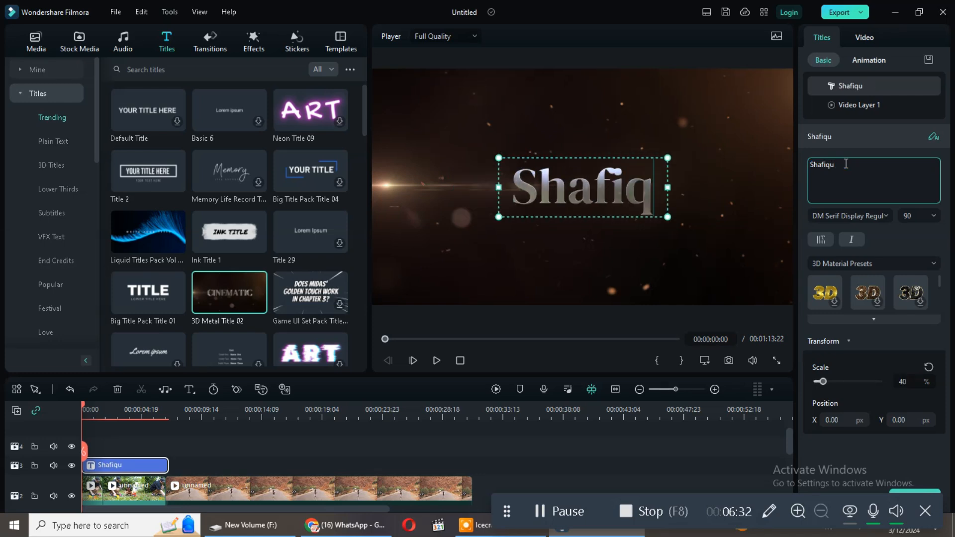
{"action": "type", "text": "e Jaffary"}
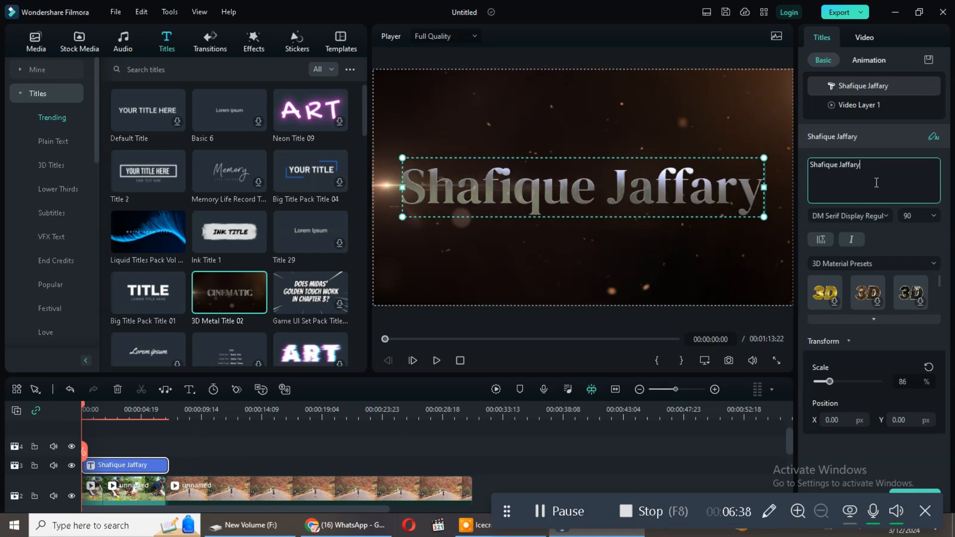
{"action": "key", "text": "Return"}
{"action": "type", "text": "Of"}
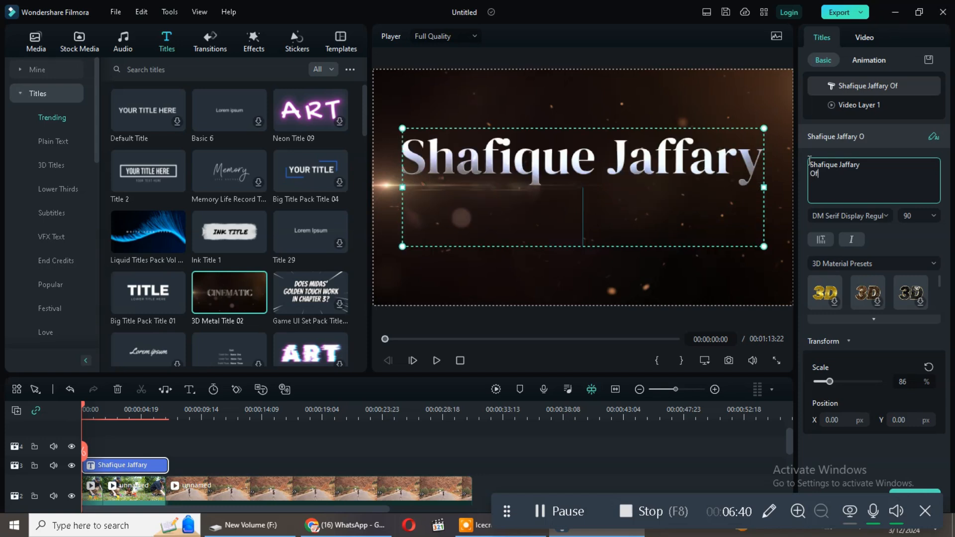
{"action": "type", "text": "fical"}
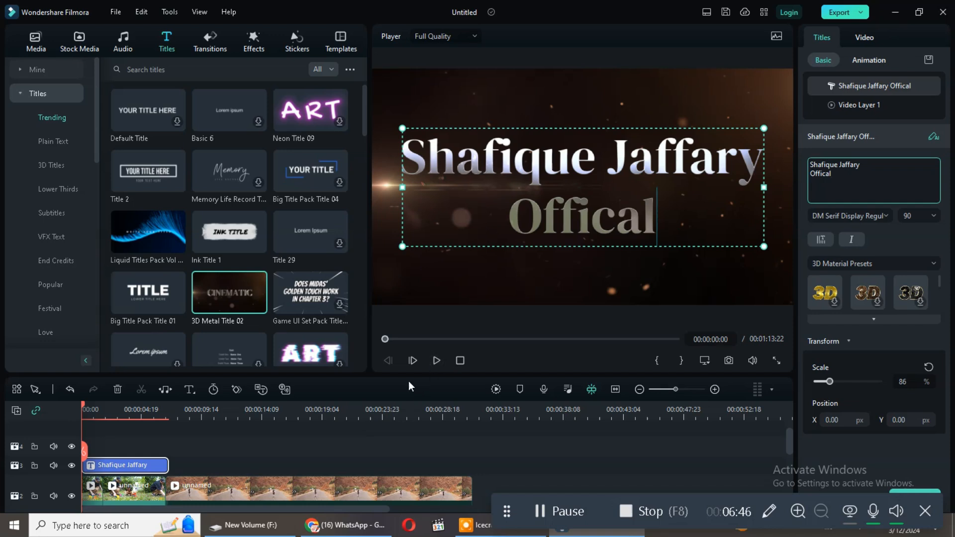
Play the timeline from the beginning with a closer timeline view to preview the edited 3D Metal title
{"action": "left_click", "coordinate": [716, 390]}
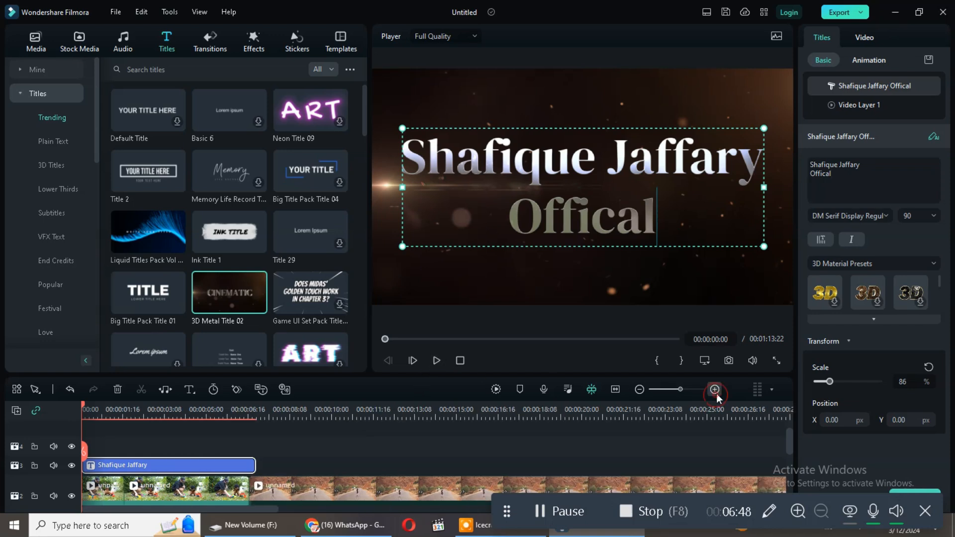
{"action": "left_click", "coordinate": [437, 361]}
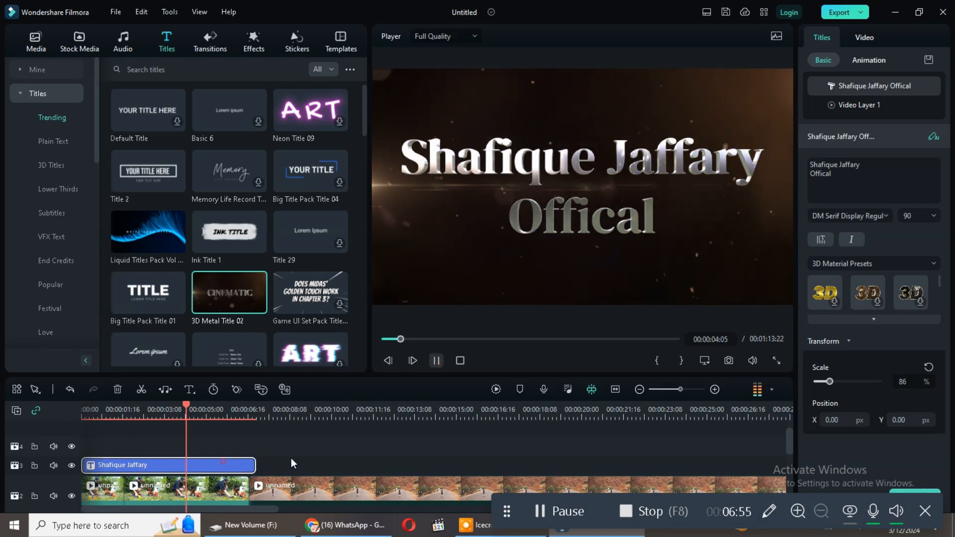
{"action": "key", "text": "space"}
Move the 3D Metal title to start at about 00:00:02:08 and play it from just before its start
{"action": "left_click_drag", "start_coordinate": [208, 467], "coordinate": [269, 467]}
{"action": "left_click_drag", "start_coordinate": [150, 425], "coordinate": [133, 431]}
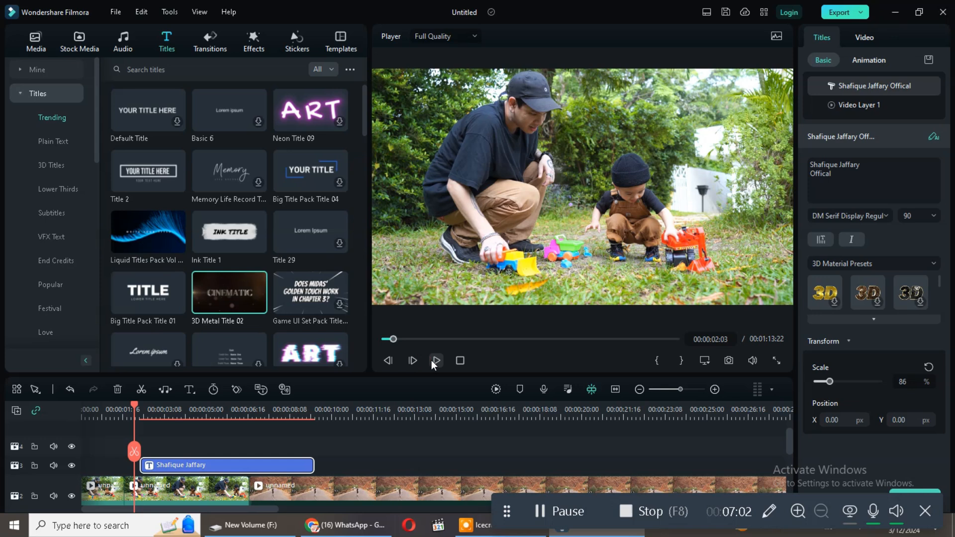
{"action": "left_click", "coordinate": [432, 360]}
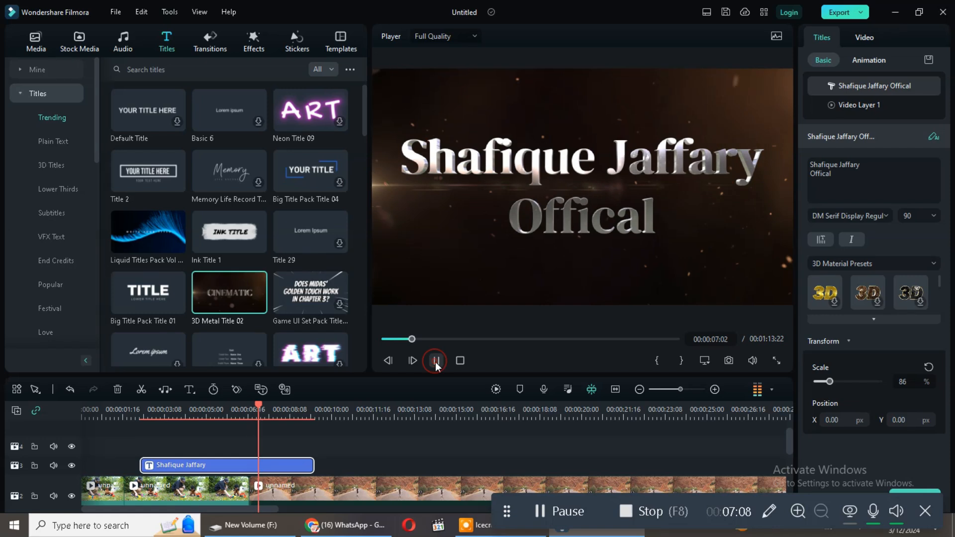
Place the pink particle Liquid Titles Pack template directly after the 3D Metal title on the same track and open its text settings
{"action": "scroll", "coordinate": [231, 260], "scroll_direction": "down", "scroll_amount": 5}
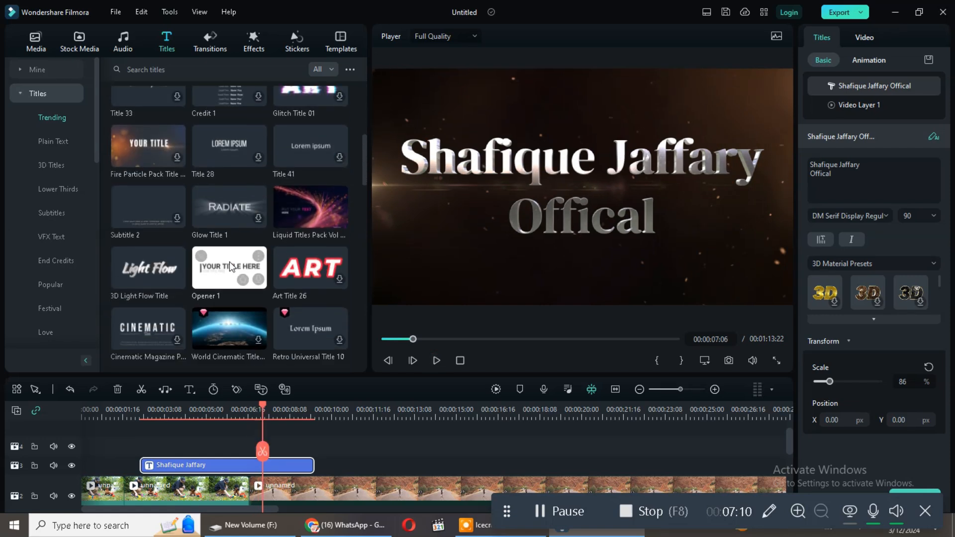
{"action": "scroll", "coordinate": [236, 263], "scroll_direction": "down", "scroll_amount": 5}
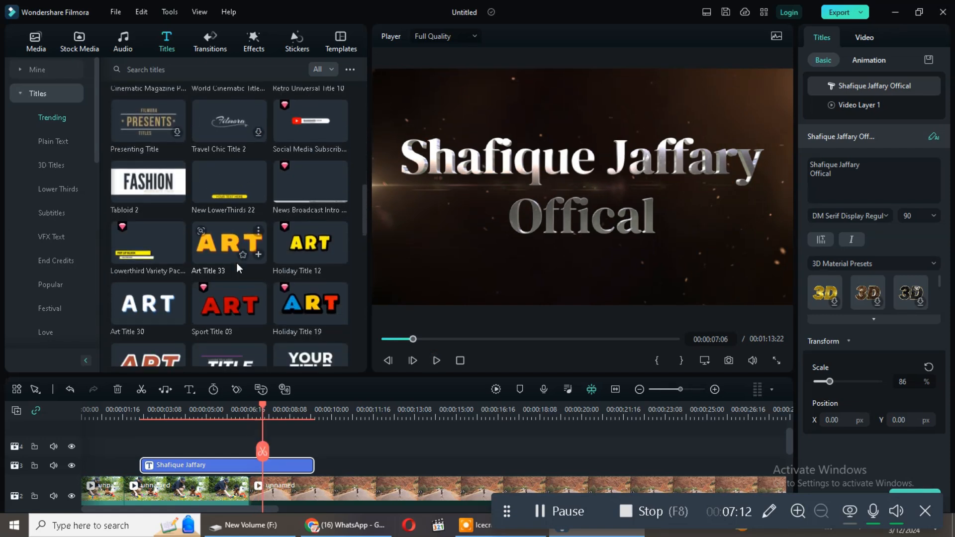
{"action": "scroll", "coordinate": [278, 289], "scroll_direction": "up", "scroll_amount": 5}
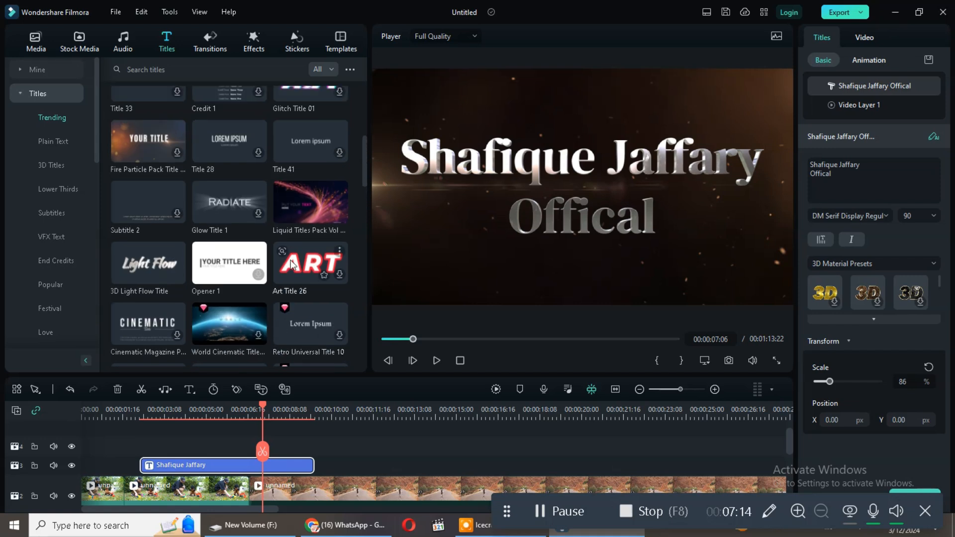
{"action": "left_click_drag", "start_coordinate": [299, 225], "coordinate": [346, 465]}
{"action": "double_click", "coordinate": [347, 465]}
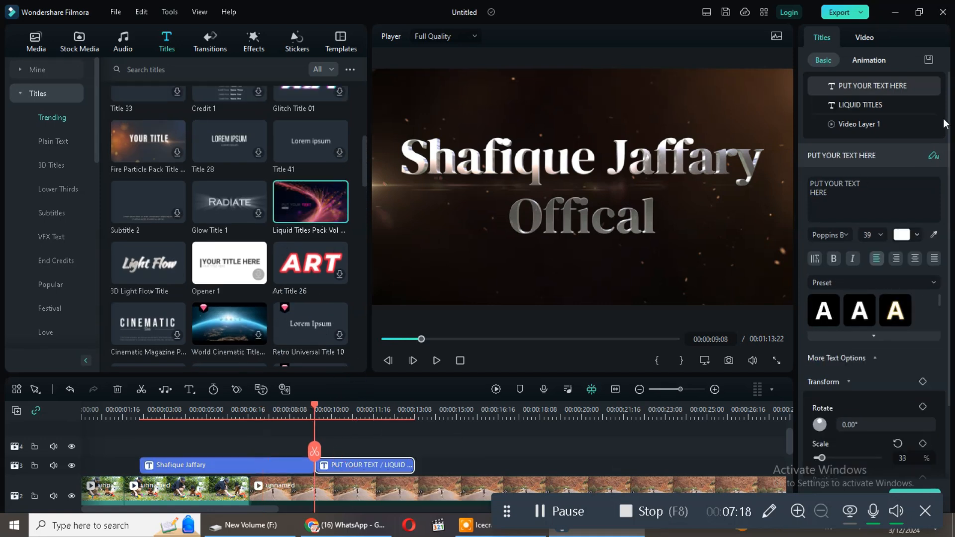
Copy the full two-line text of the 3D Metal title and use it to replace the Liquid title's "PUT YOUR TEXT HERE"
{"action": "double_click", "coordinate": [258, 466]}
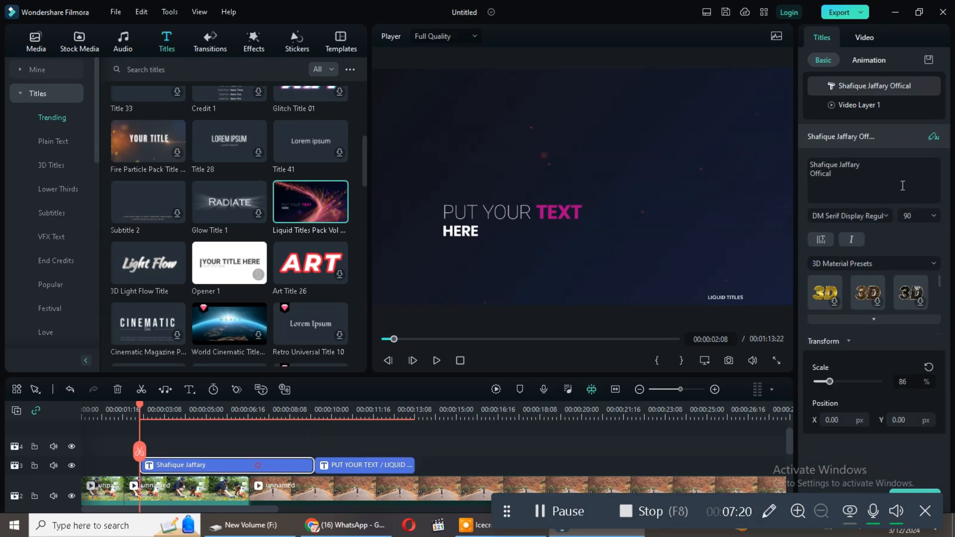
{"action": "left_click_drag", "start_coordinate": [884, 165], "coordinate": [764, 161]}
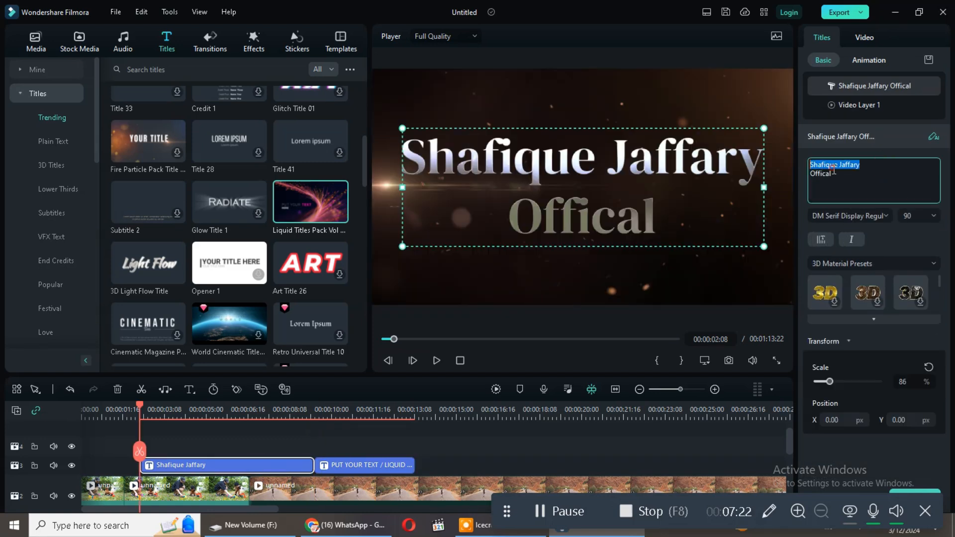
{"action": "left_click_drag", "start_coordinate": [834, 169], "coordinate": [807, 168]}
{"action": "left_click", "coordinate": [850, 181]}
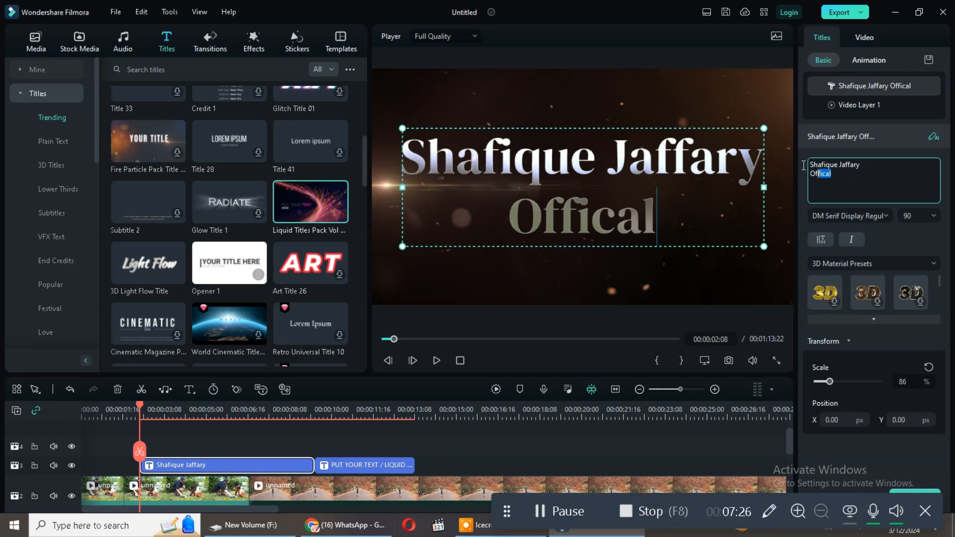
{"action": "left_click", "coordinate": [372, 458]}
{"action": "left_click", "coordinate": [834, 195]}
{"action": "type", "text": "Shafique Jaffary Offical"}
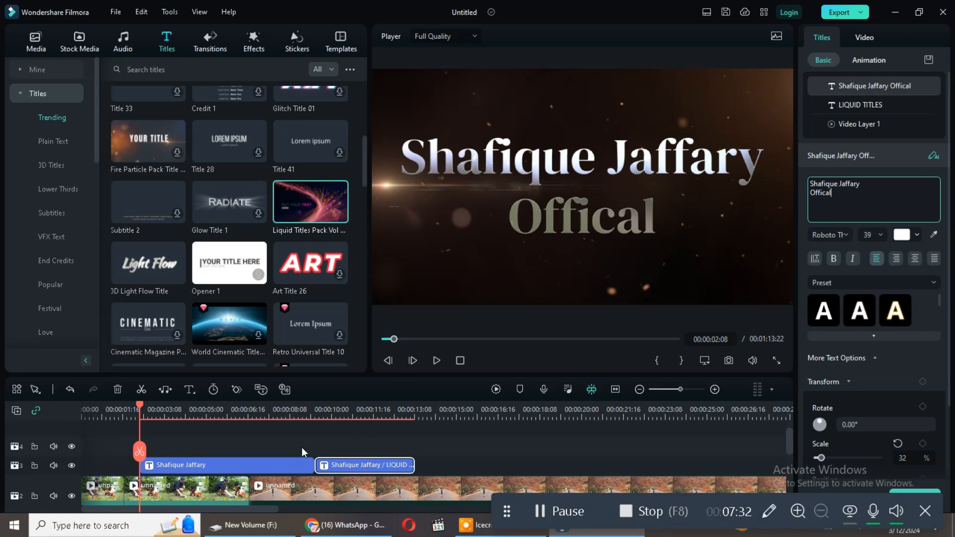
Play the timeline from the start of the Liquid title until past its end to preview it
{"action": "left_click_drag", "start_coordinate": [141, 402], "coordinate": [322, 434]}
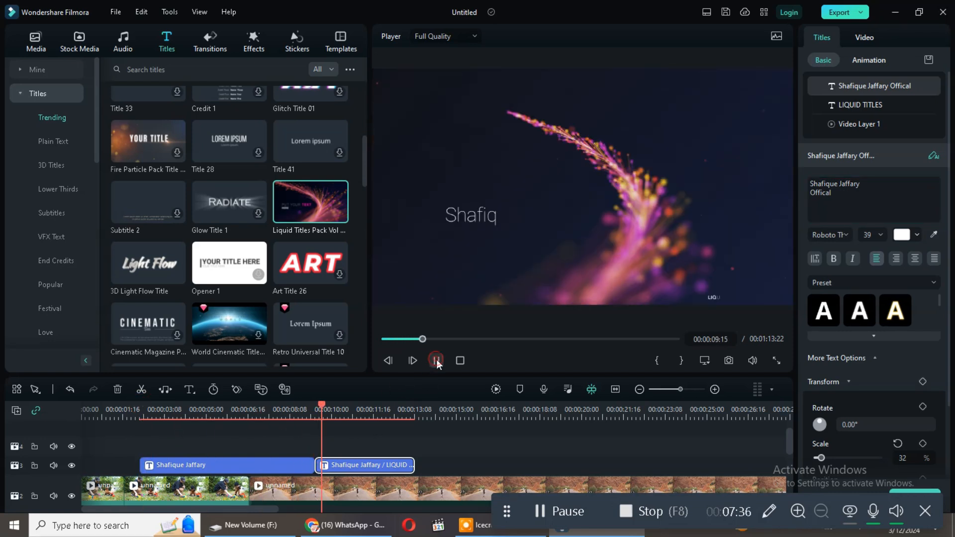
{"action": "left_click", "coordinate": [437, 359]}
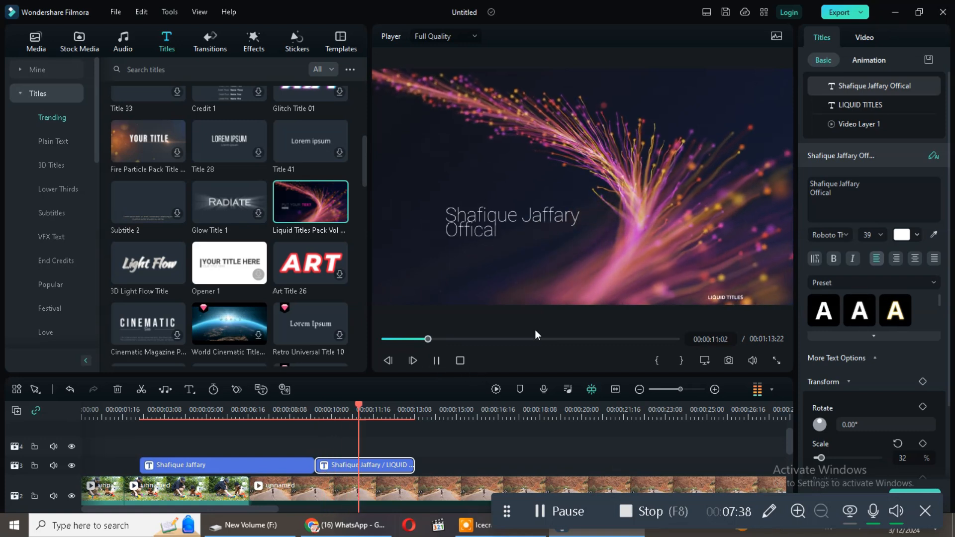
{"action": "left_click", "coordinate": [440, 360]}
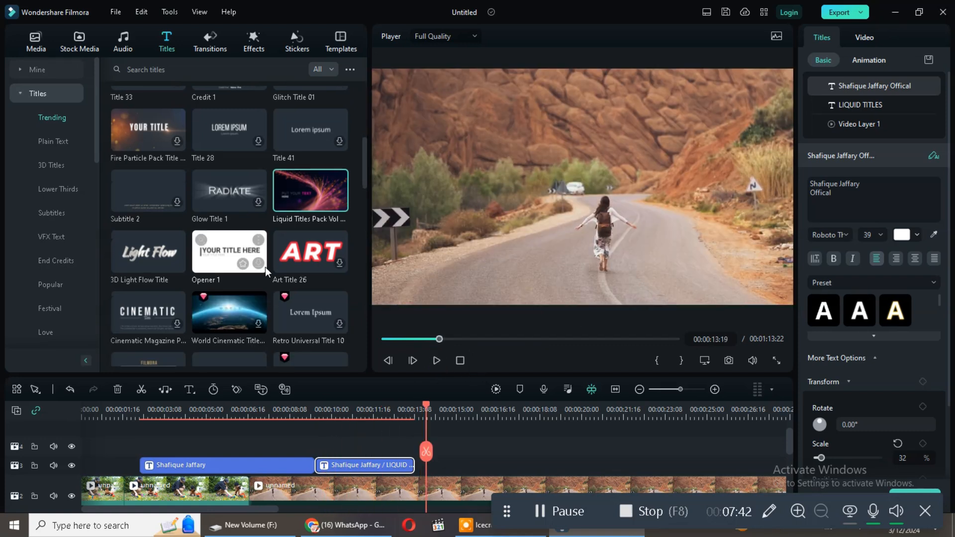
{"action": "scroll", "coordinate": [265, 267], "scroll_direction": "down", "scroll_amount": 5}
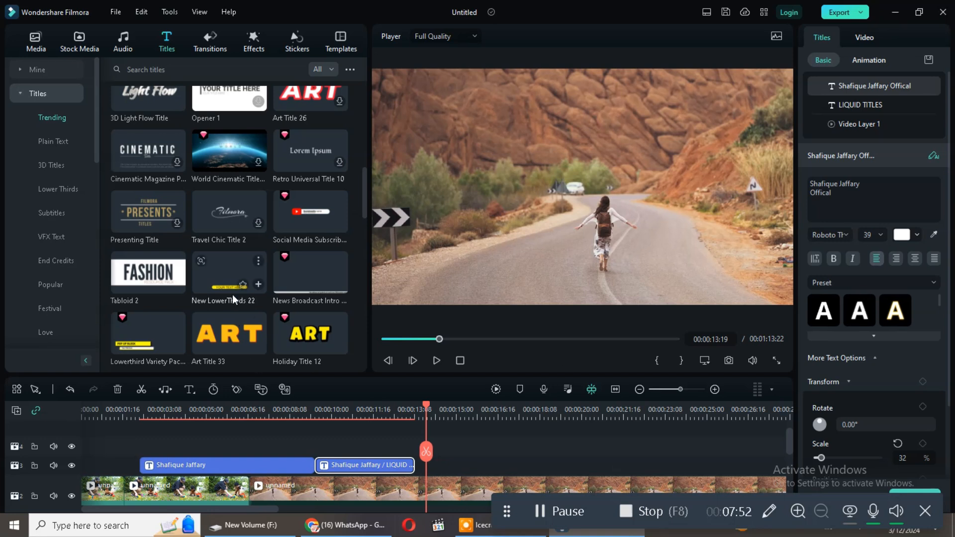
{"action": "scroll", "coordinate": [229, 286], "scroll_direction": "down", "scroll_amount": 5}
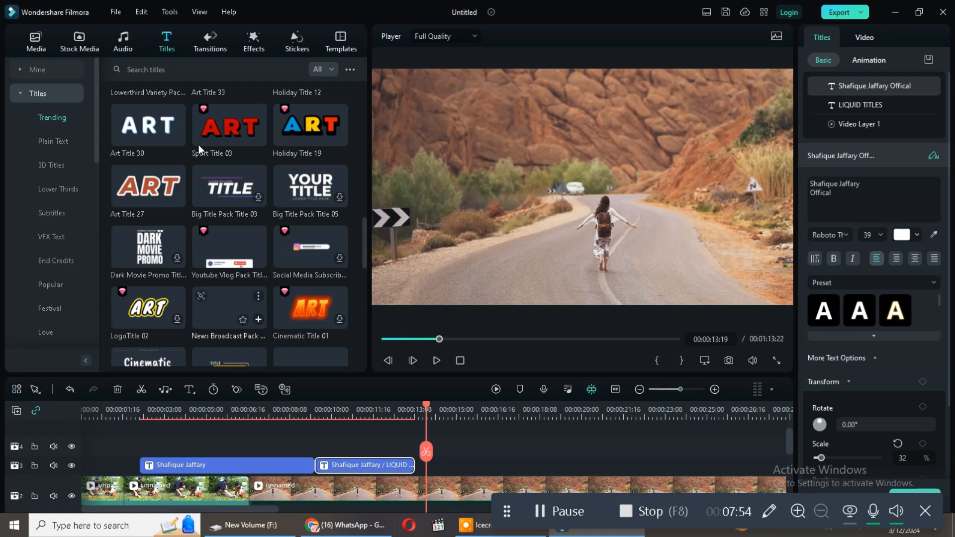
{"action": "scroll", "coordinate": [198, 145], "scroll_direction": "down", "scroll_amount": 4}
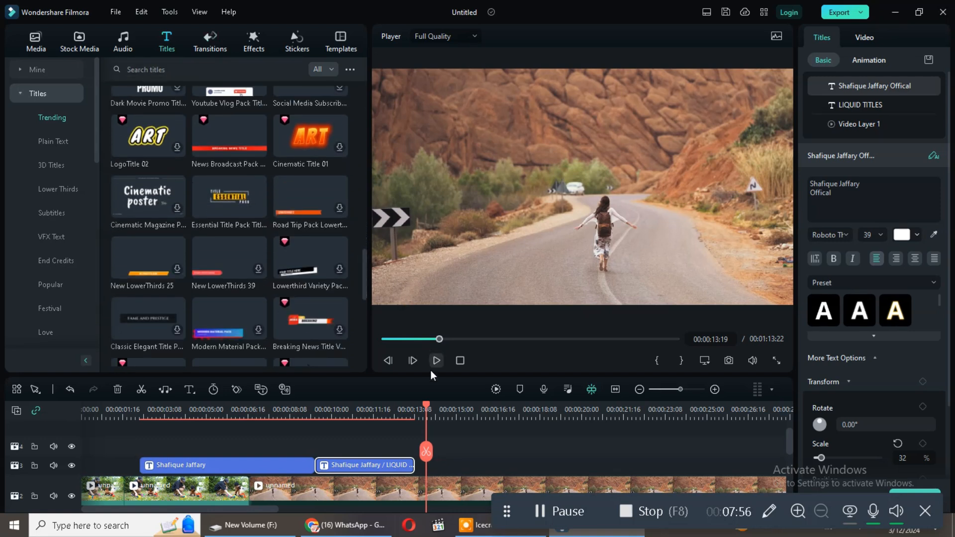
Show the transitions library and split the road video clip at 00:00:13:19 and at about 00:00:20:00
{"action": "left_click", "coordinate": [218, 41]}
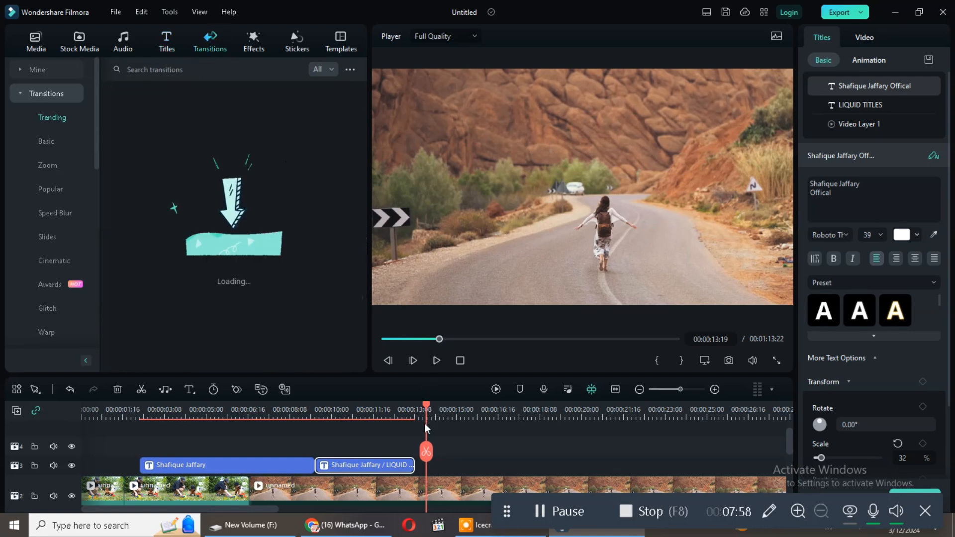
{"action": "scroll", "coordinate": [425, 422], "scroll_direction": "down", "scroll_amount": 2}
{"action": "scroll", "coordinate": [401, 449], "scroll_direction": "up", "scroll_amount": 1}
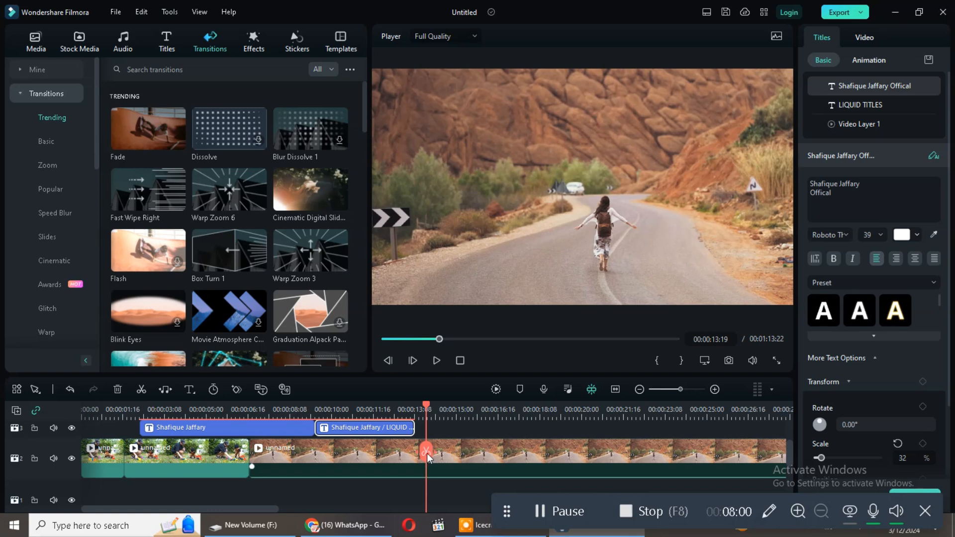
{"action": "left_click", "coordinate": [426, 451]}
{"action": "left_click_drag", "start_coordinate": [426, 407], "coordinate": [688, 421]}
{"action": "left_click", "coordinate": [583, 453]}
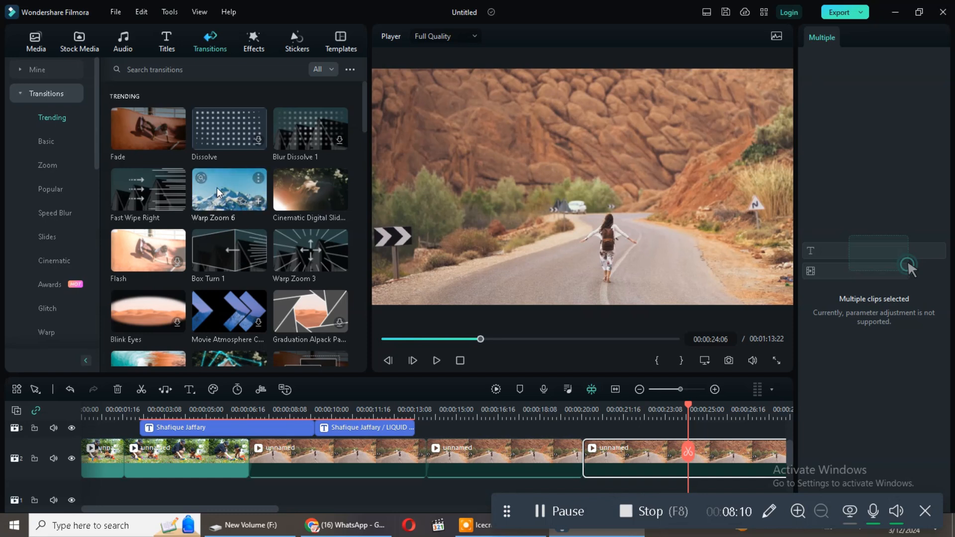
Place the Warp Zoom 6 transition on the road clip's first cut and preview it, with the Liquid title's end trimmed to clear the transition
{"action": "left_click_drag", "start_coordinate": [217, 193], "coordinate": [426, 455]}
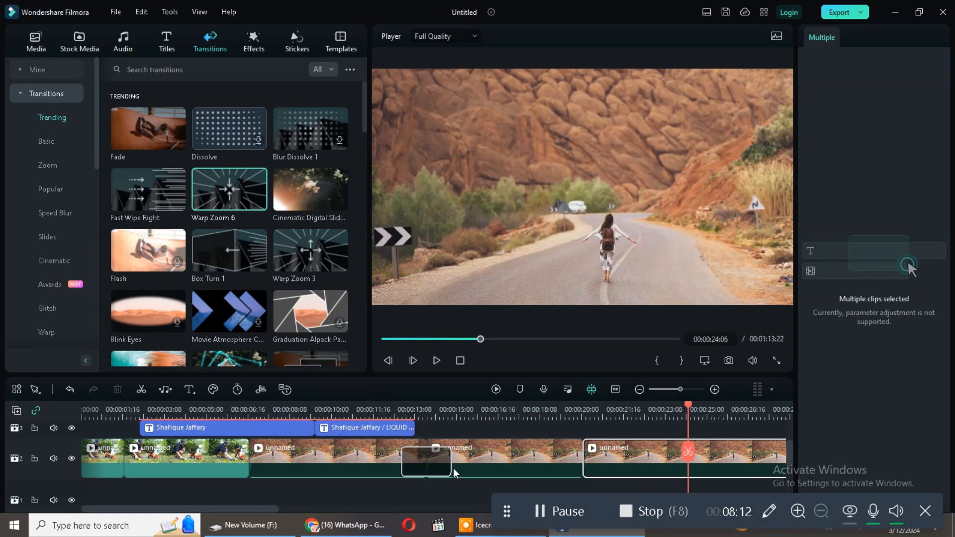
{"action": "left_click_drag", "start_coordinate": [691, 405], "coordinate": [372, 469]}
{"action": "left_click_drag", "start_coordinate": [411, 430], "coordinate": [392, 429]}
{"action": "left_click", "coordinate": [436, 360]}
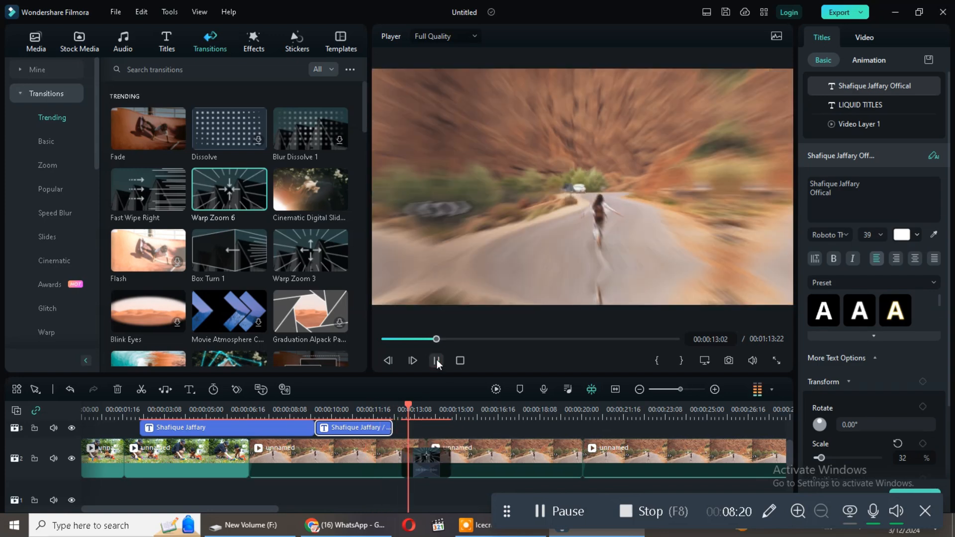
{"action": "left_click", "coordinate": [437, 359]}
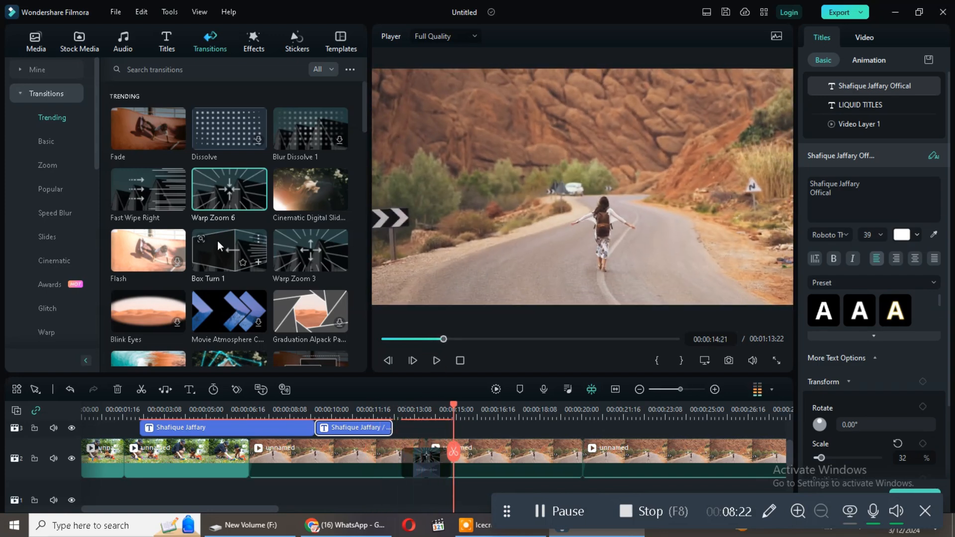
Place Beam Transition 5 on the road clip's second cut at about 00:00:20:00 and play through it
{"action": "scroll", "coordinate": [217, 241], "scroll_direction": "down", "scroll_amount": 5}
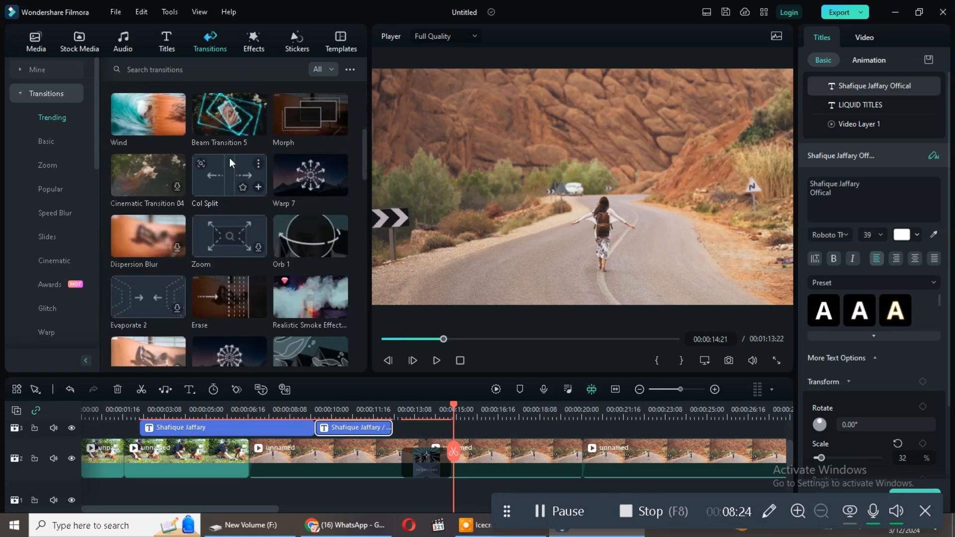
{"action": "left_click_drag", "start_coordinate": [226, 114], "coordinate": [581, 461]}
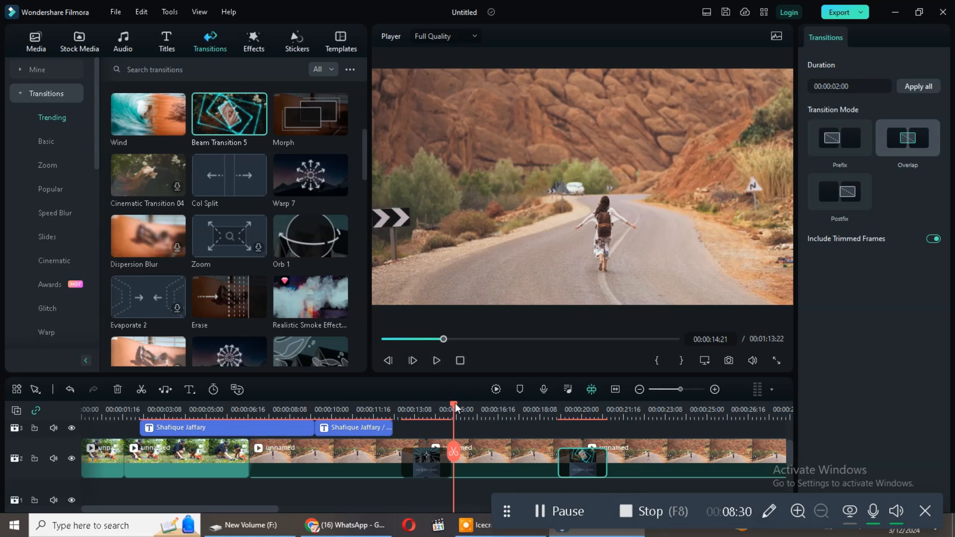
{"action": "left_click_drag", "start_coordinate": [455, 404], "coordinate": [540, 424]}
{"action": "left_click", "coordinate": [436, 360]}
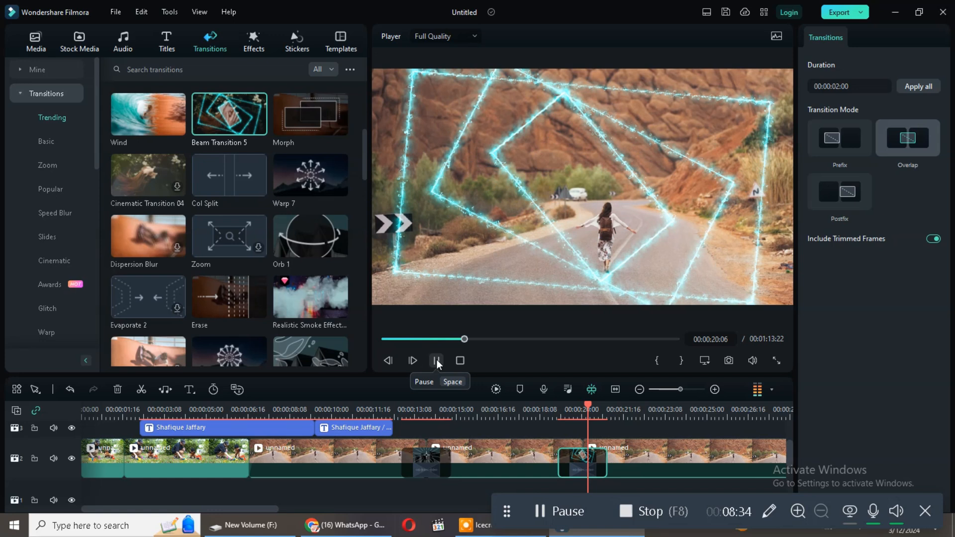
{"action": "left_click", "coordinate": [437, 360]}
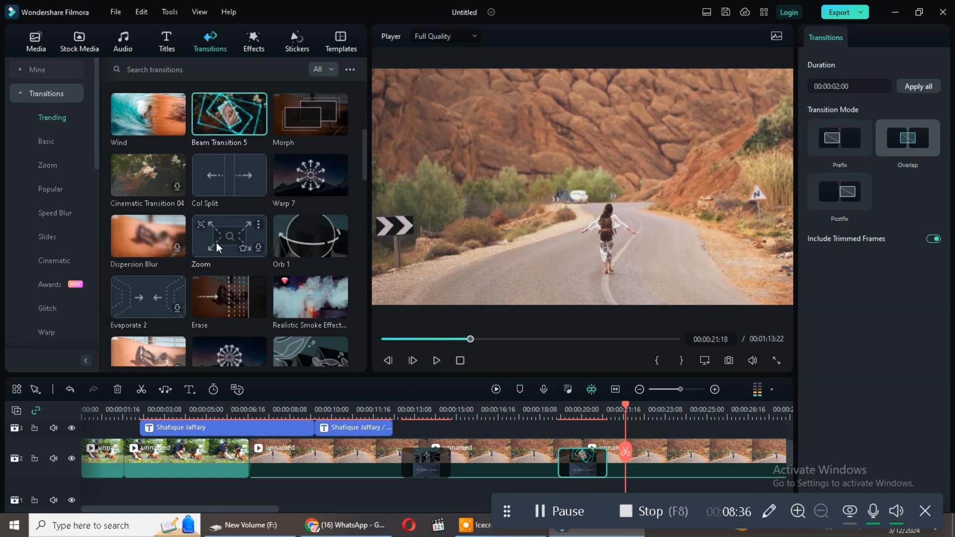
Place the Beam Transition 4 transition on the cut between the toy-playing clip and the road clip, and play through it
{"action": "scroll", "coordinate": [217, 248], "scroll_direction": "down", "scroll_amount": 6}
{"action": "scroll", "coordinate": [217, 248], "scroll_direction": "down", "scroll_amount": 5}
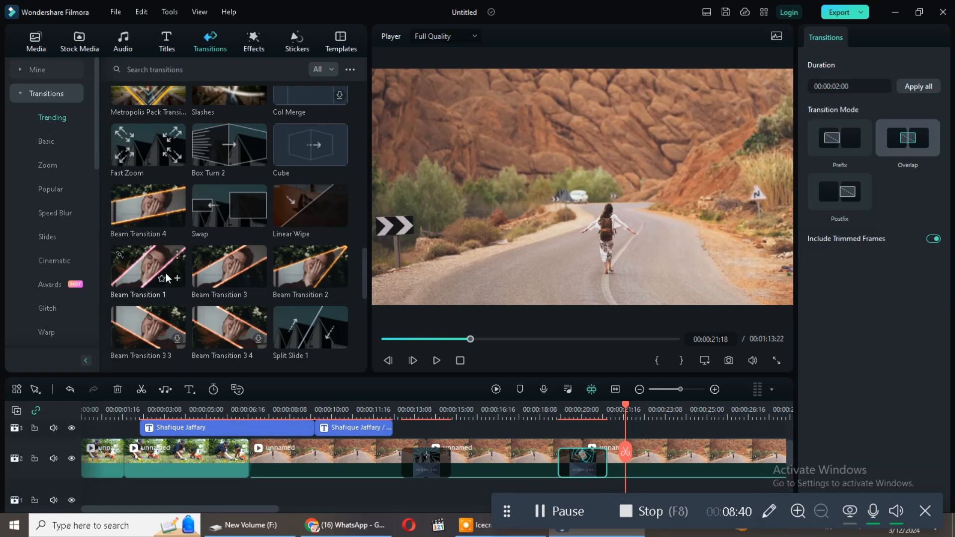
{"action": "left_click_drag", "start_coordinate": [143, 207], "coordinate": [249, 456]}
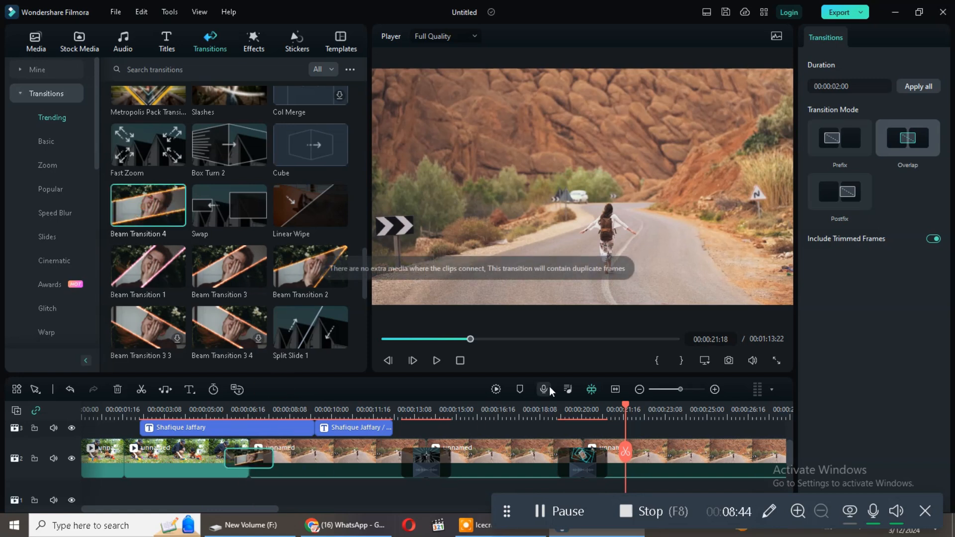
{"action": "left_click_drag", "start_coordinate": [600, 411], "coordinate": [223, 458]}
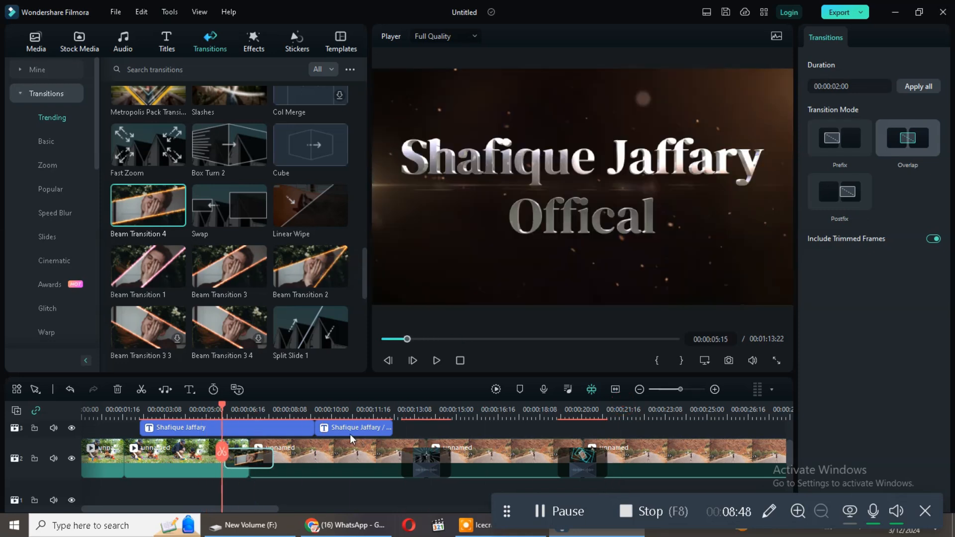
{"action": "left_click", "coordinate": [442, 357]}
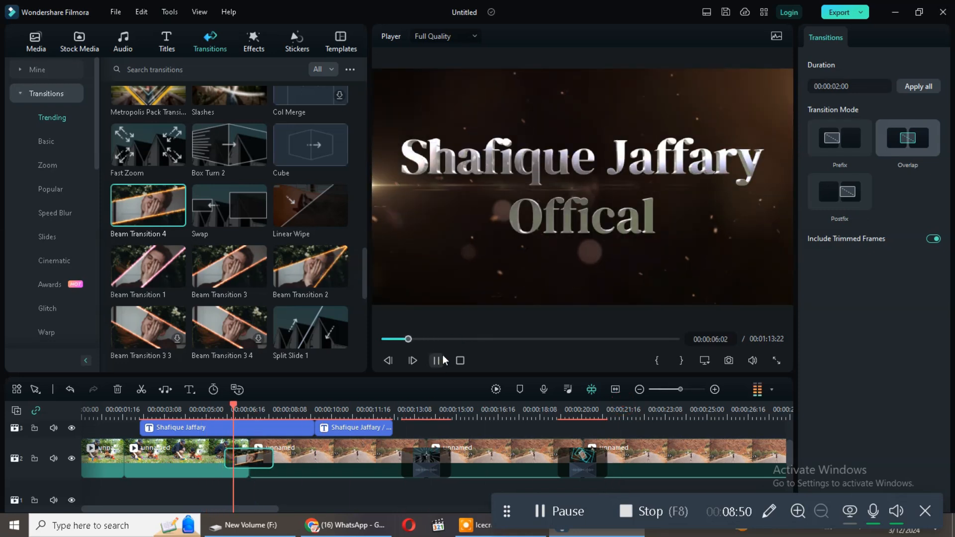
{"action": "left_click", "coordinate": [293, 435]}
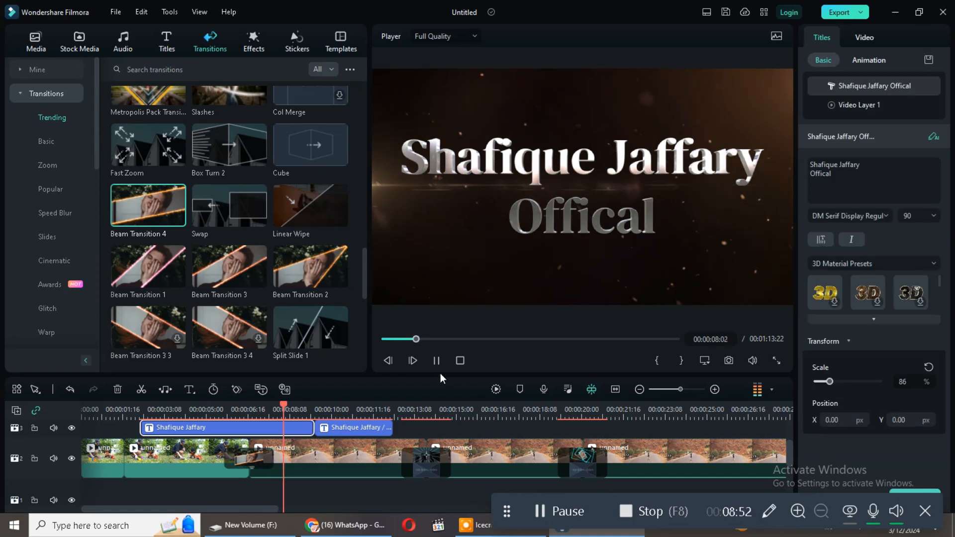
{"action": "left_click", "coordinate": [432, 357]}
Hide the titles track and replay Beam Transition 4 from about 00:00:05:15
{"action": "scroll", "coordinate": [276, 475], "scroll_direction": "up", "scroll_amount": 1}
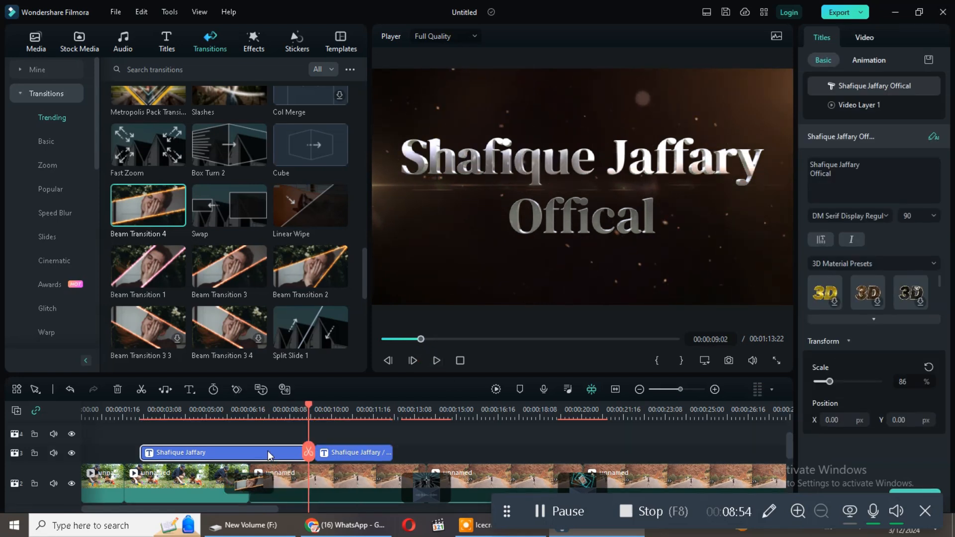
{"action": "left_click", "coordinate": [71, 453]}
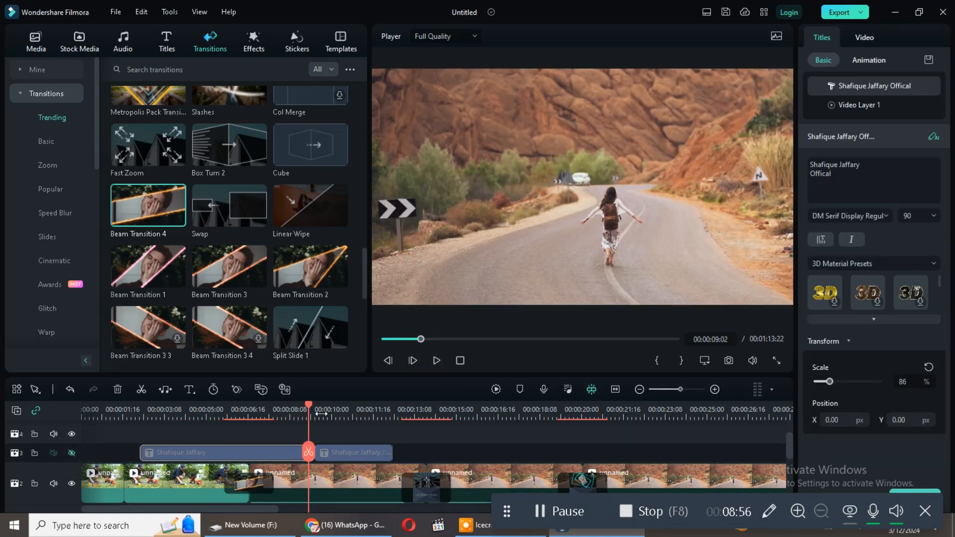
{"action": "left_click_drag", "start_coordinate": [313, 410], "coordinate": [222, 437]}
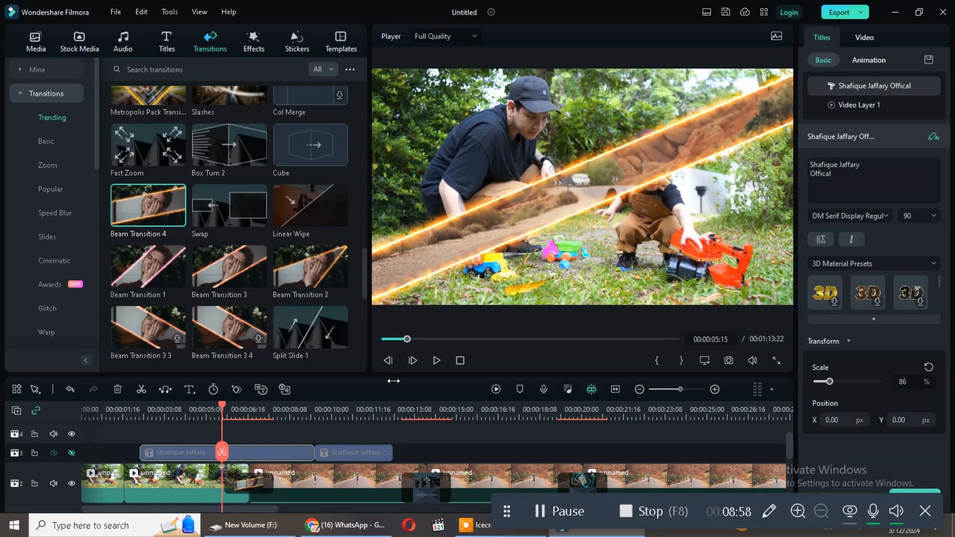
{"action": "left_click", "coordinate": [435, 361]}
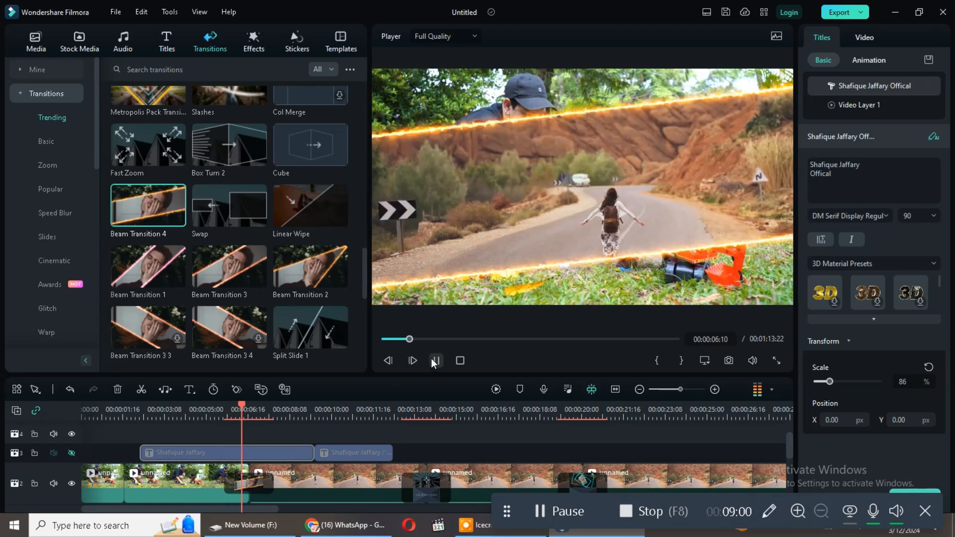
{"action": "left_click", "coordinate": [435, 362]}
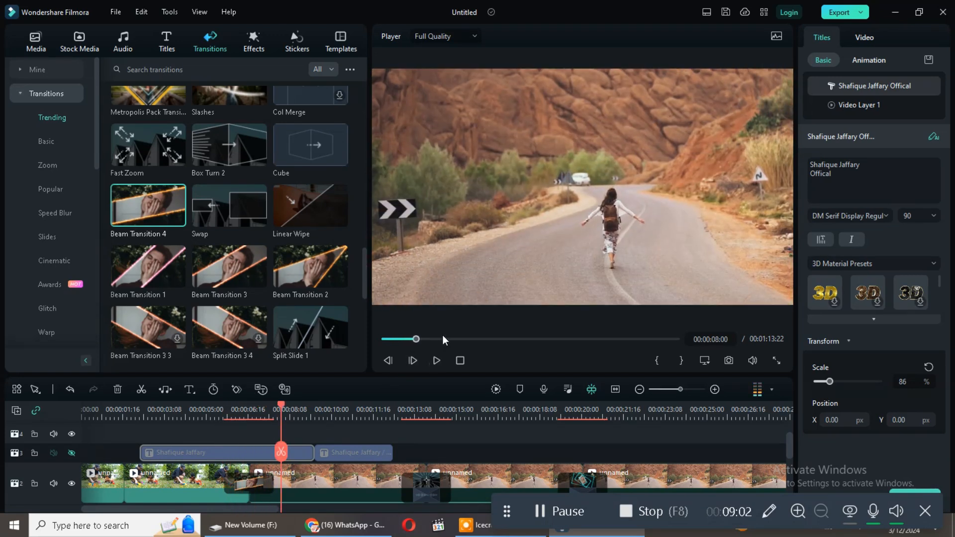
Browse the trending effects library, download the Sunset Lamp01 effect and preview it
{"action": "left_click", "coordinate": [250, 47]}
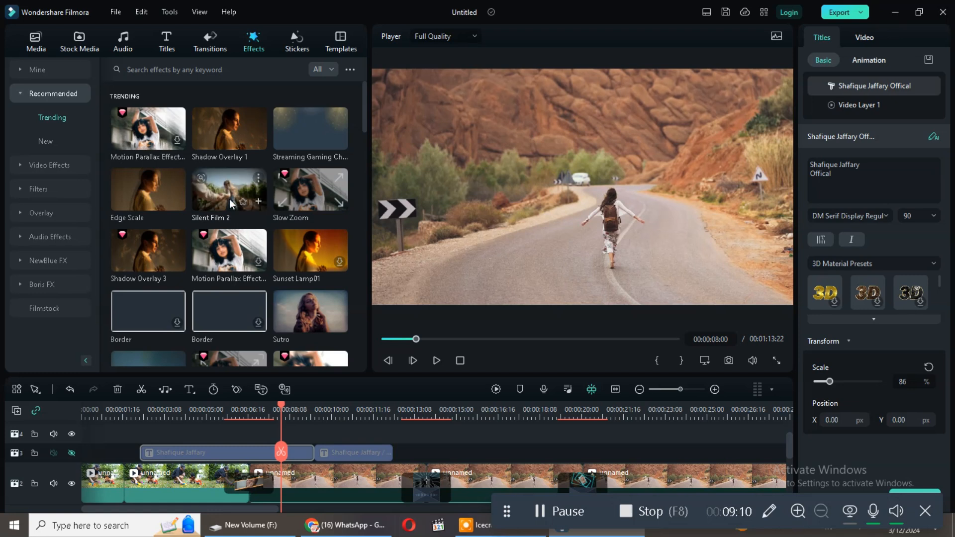
{"action": "scroll", "coordinate": [246, 473], "scroll_direction": "down", "scroll_amount": 2}
{"action": "scroll", "coordinate": [262, 446], "scroll_direction": "up", "scroll_amount": 2}
{"action": "left_click", "coordinate": [258, 264]}
{"action": "left_click", "coordinate": [340, 262]}
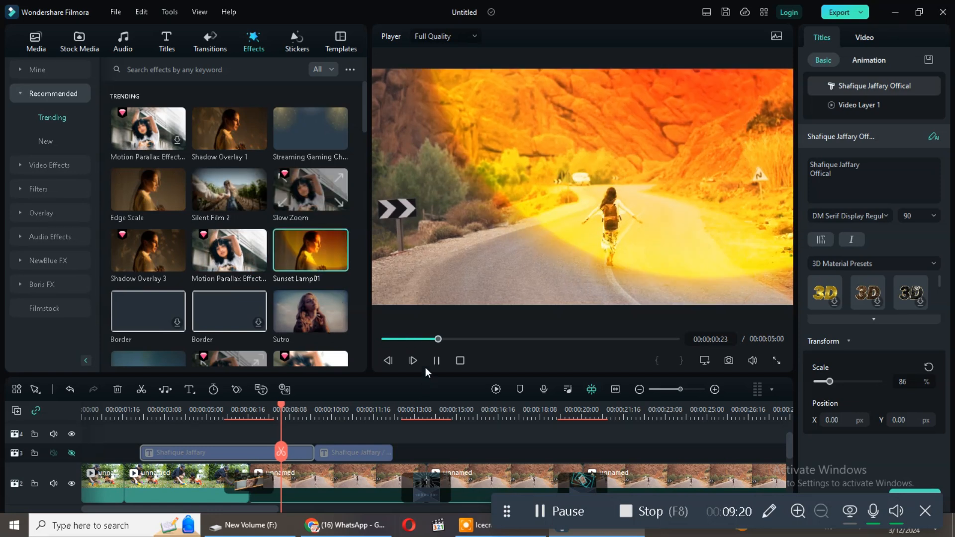
{"action": "scroll", "coordinate": [434, 439], "scroll_direction": "down", "scroll_amount": 2}
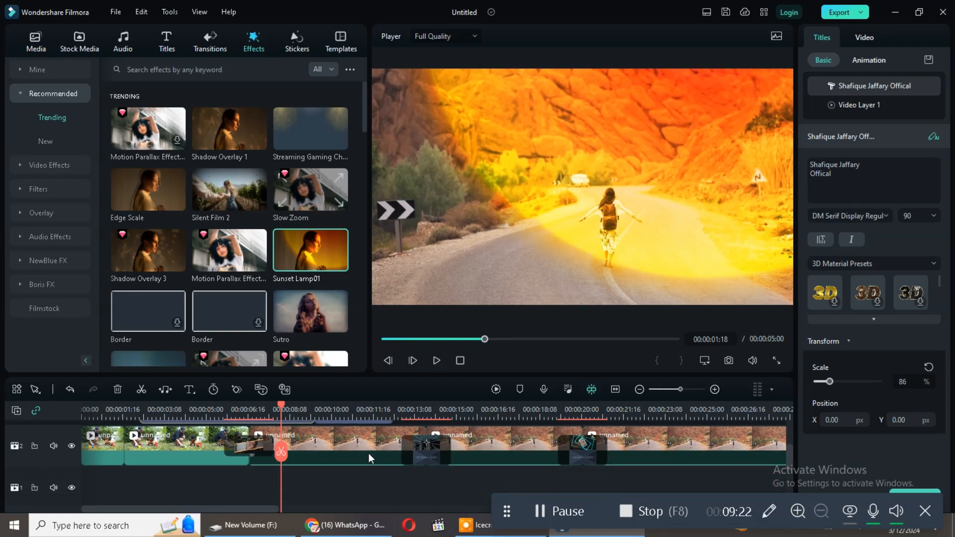
{"action": "scroll", "coordinate": [369, 453], "scroll_direction": "up", "scroll_amount": 3}
Place the Silent Film 2 effect above the road clip's start, stretch it past the Warp Zoom 6 transition, and preview it
{"action": "left_click_drag", "start_coordinate": [226, 189], "coordinate": [256, 458]}
{"action": "left_click_drag", "start_coordinate": [371, 458], "coordinate": [469, 458]}
{"action": "left_click", "coordinate": [439, 362]}
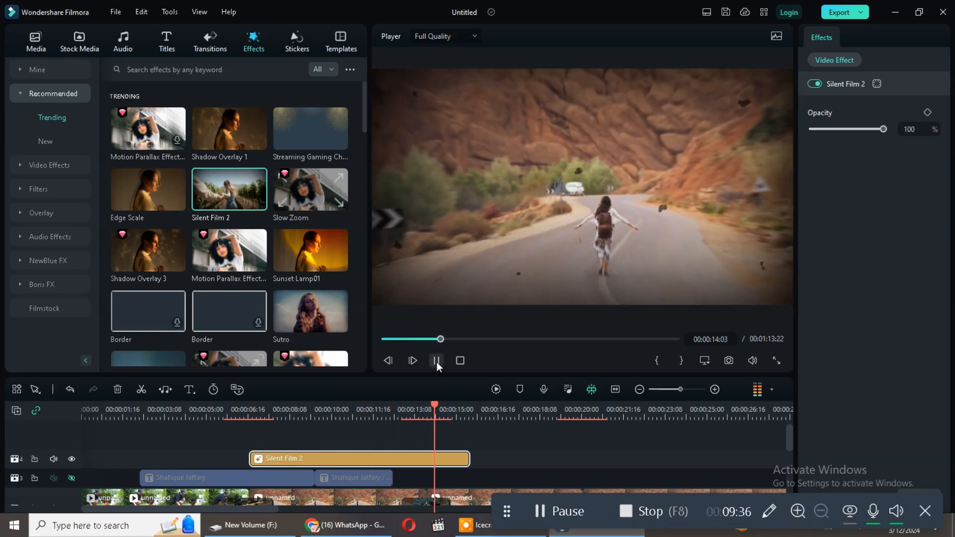
{"action": "left_click", "coordinate": [437, 362]}
{"action": "scroll", "coordinate": [437, 448], "scroll_direction": "down", "scroll_amount": 1}
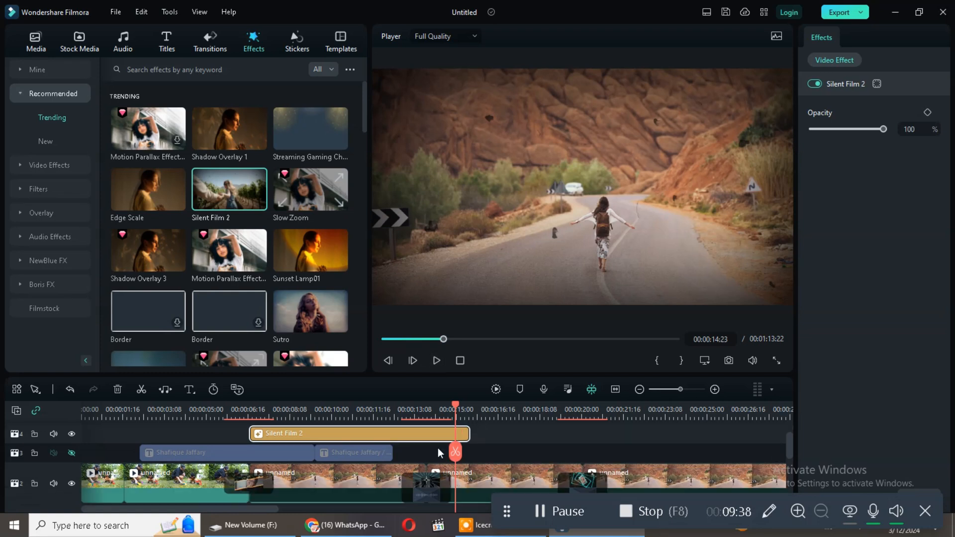
Play past the end of the Silent Film 2 effect, and replay the timeline from just before its start
{"action": "left_click", "coordinate": [436, 363]}
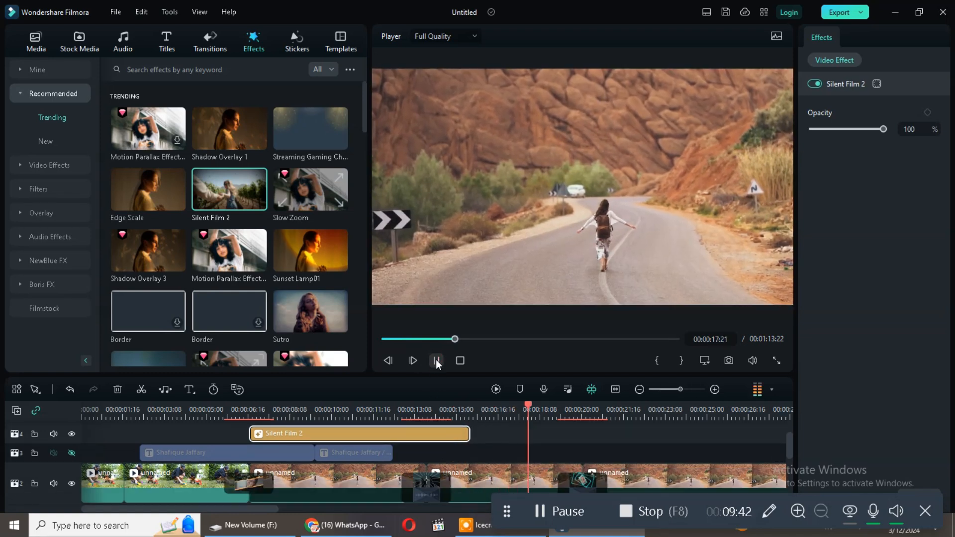
{"action": "left_click", "coordinate": [437, 361]}
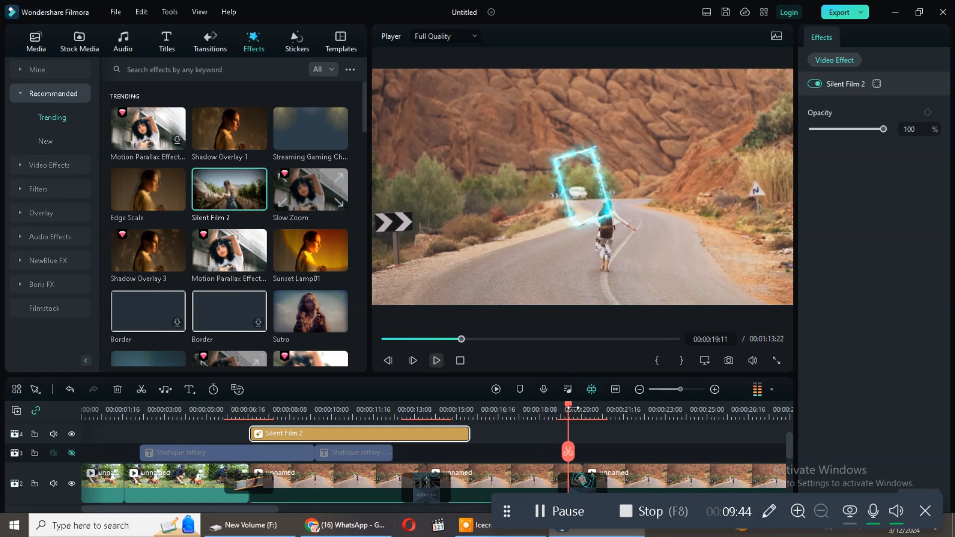
{"action": "left_click_drag", "start_coordinate": [569, 404], "coordinate": [229, 452]}
{"action": "left_click", "coordinate": [437, 361]}
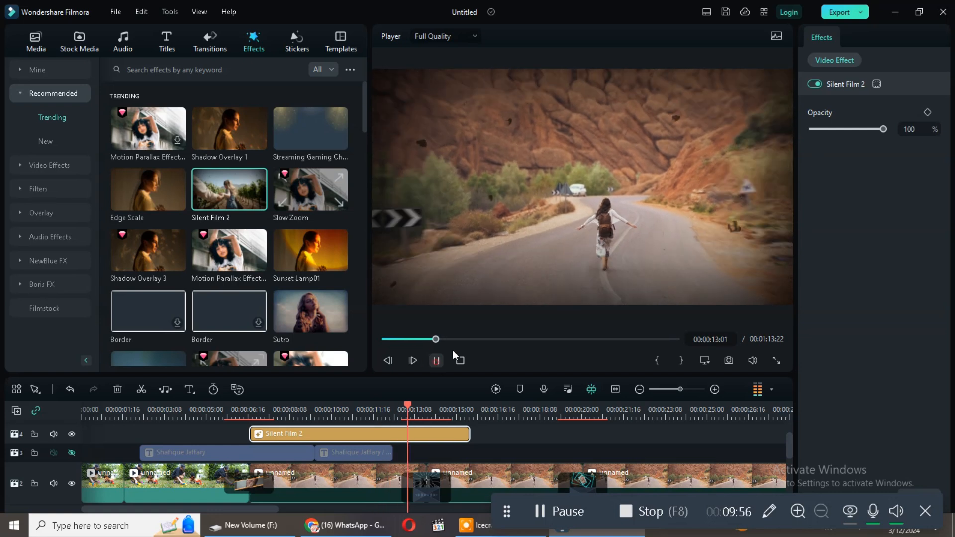
{"action": "left_click", "coordinate": [437, 361]}
Move the Silent Film 2 effect to the start of the timeline and play from 00:00:00:00 to preview it
{"action": "scroll", "coordinate": [425, 438], "scroll_direction": "down", "scroll_amount": 1}
{"action": "scroll", "coordinate": [271, 438], "scroll_direction": "up", "scroll_amount": 1}
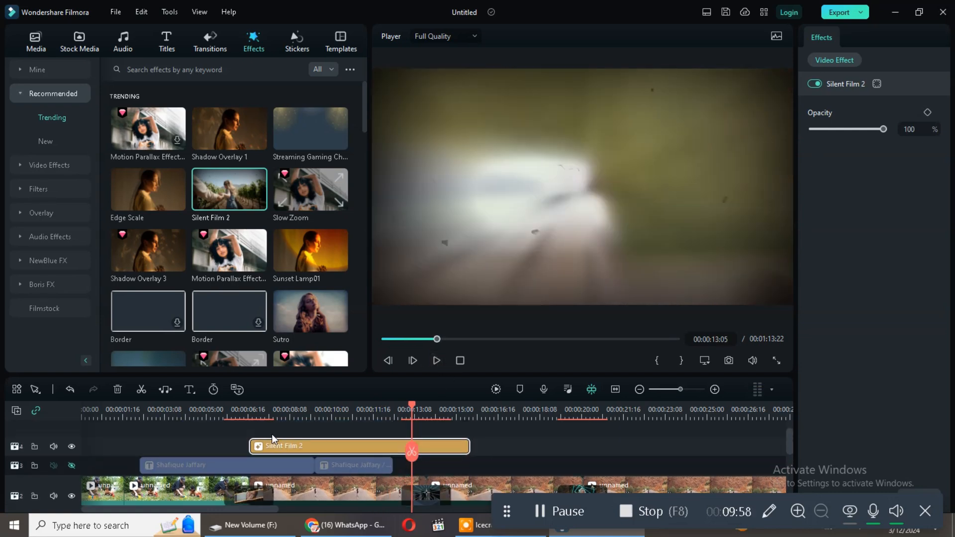
{"action": "scroll", "coordinate": [341, 455], "scroll_direction": "down", "scroll_amount": 1}
{"action": "scroll", "coordinate": [338, 458], "scroll_direction": "up", "scroll_amount": 1}
{"action": "left_click_drag", "start_coordinate": [338, 450], "coordinate": [169, 450]}
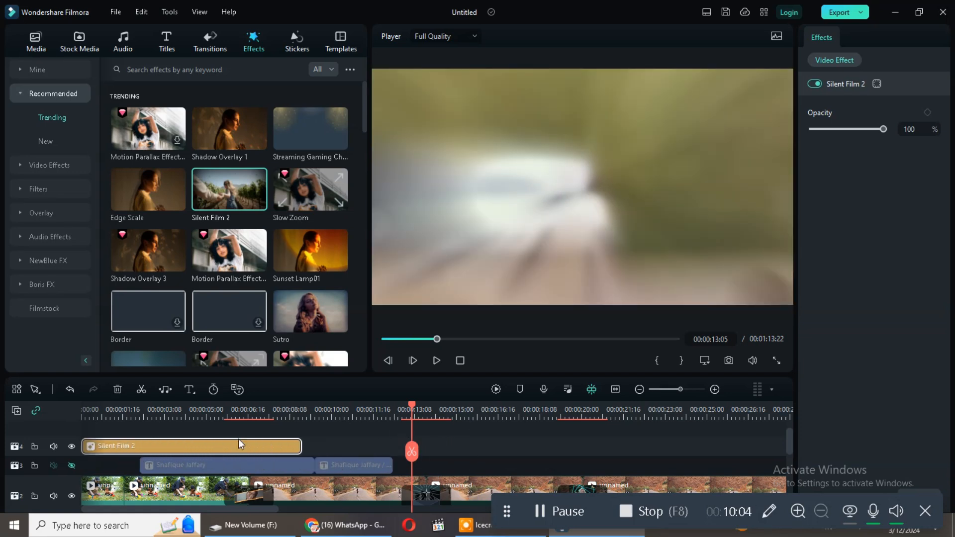
{"action": "left_click", "coordinate": [201, 470]}
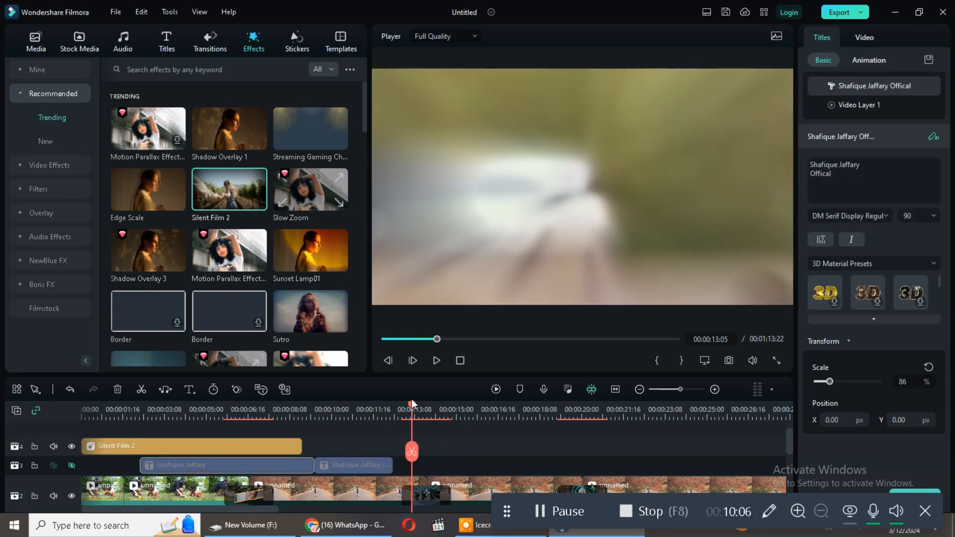
{"action": "left_click_drag", "start_coordinate": [411, 403], "coordinate": [83, 404]}
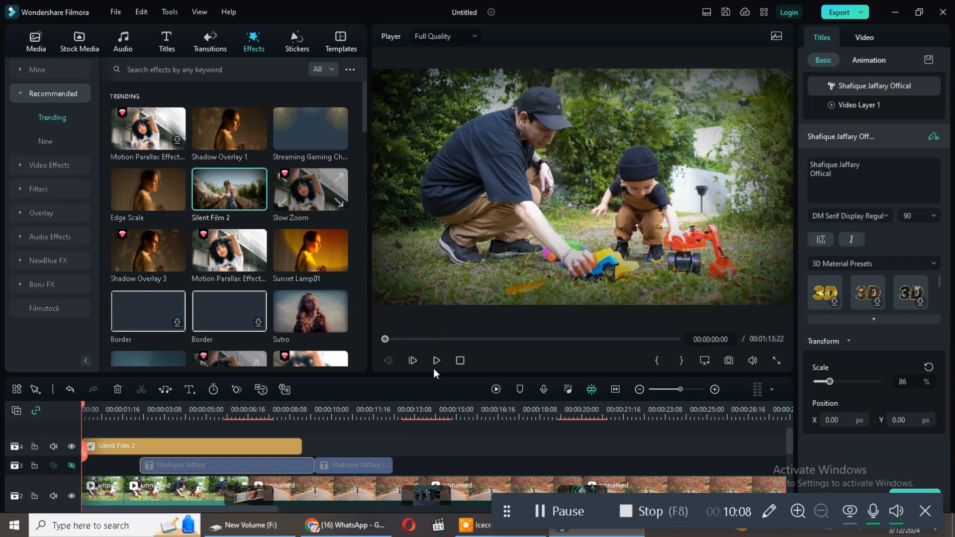
{"action": "left_click", "coordinate": [436, 361]}
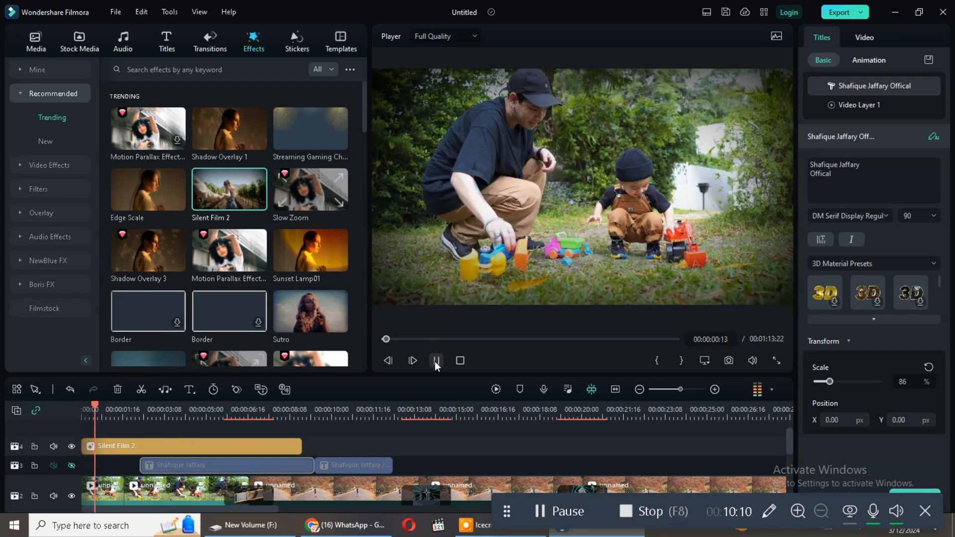
{"action": "scroll", "coordinate": [266, 465], "scroll_direction": "down", "scroll_amount": 1}
{"action": "scroll", "coordinate": [307, 479], "scroll_direction": "up", "scroll_amount": 1}
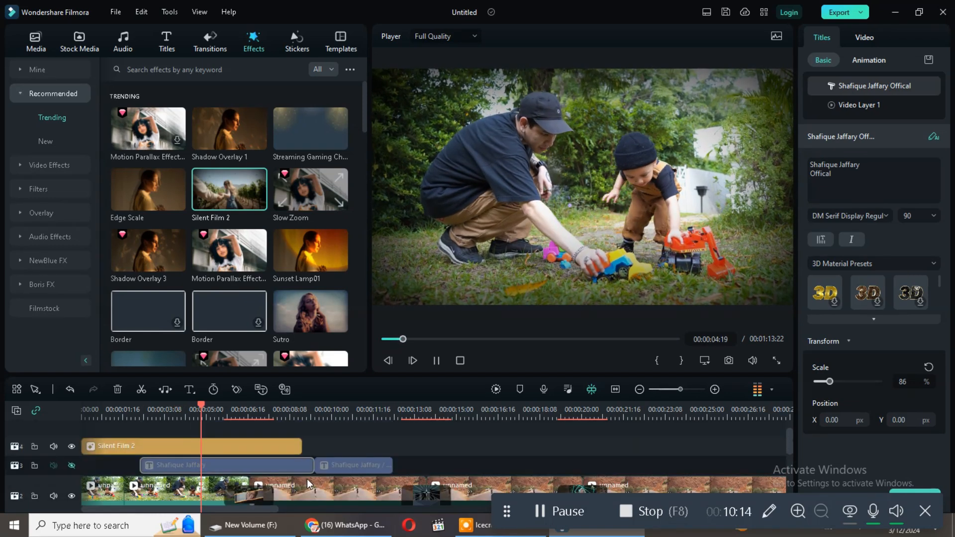
{"action": "left_click", "coordinate": [436, 360]}
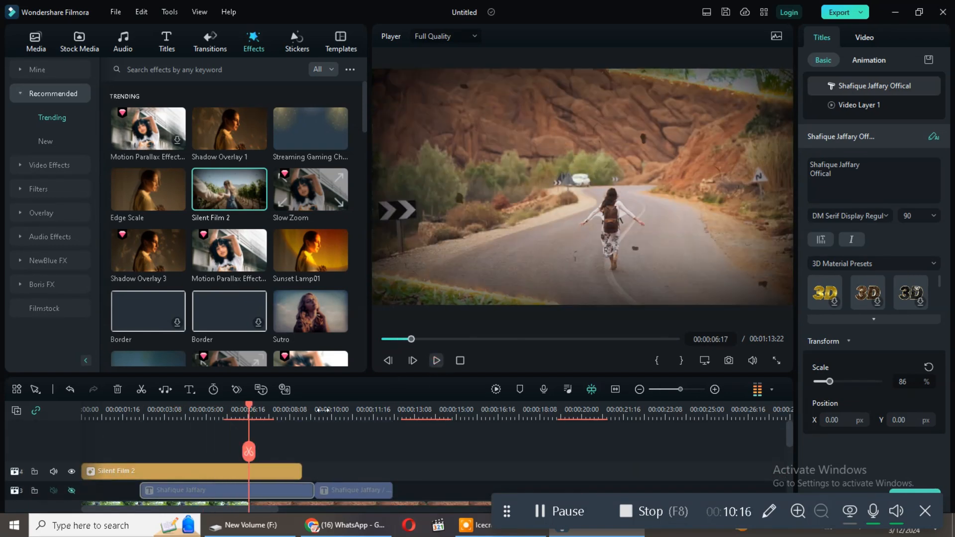
Trim the end of the Silent Film 2 effect to the road clip's start at 00:00:06:17 and play past it
{"action": "scroll", "coordinate": [261, 455], "scroll_direction": "down", "scroll_amount": 1}
{"action": "left_click_drag", "start_coordinate": [298, 432], "coordinate": [252, 437]}
{"action": "left_click_drag", "start_coordinate": [247, 439], "coordinate": [247, 438]}
{"action": "left_click", "coordinate": [436, 360]}
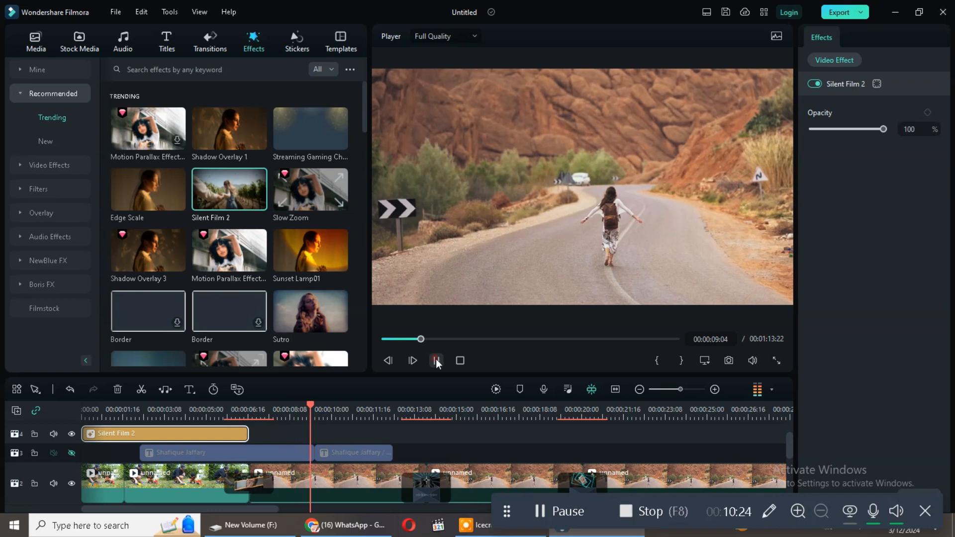
{"action": "left_click", "coordinate": [437, 360]}
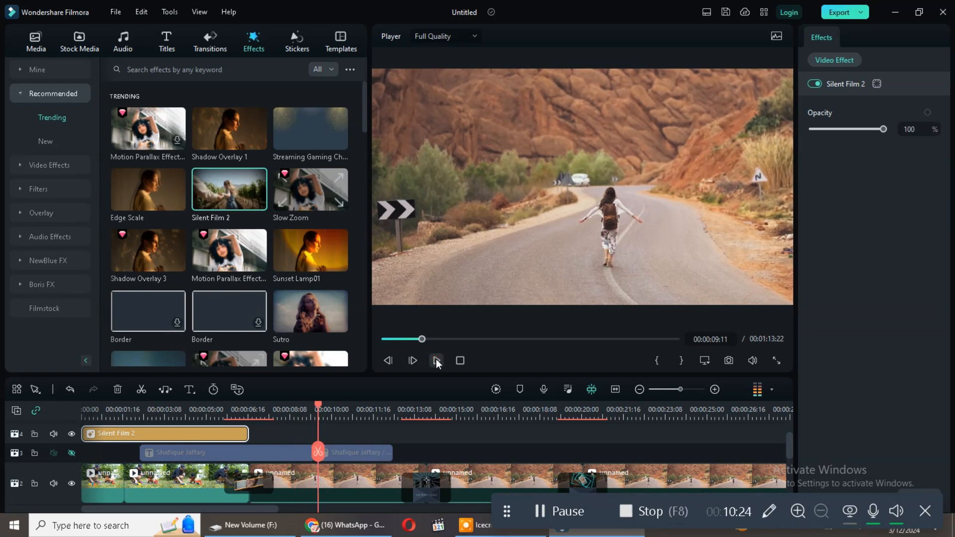
Download the COOL sticker from the trending stickers and place it on the effect's track at about 00:00:09:11
{"action": "left_click", "coordinate": [296, 49]}
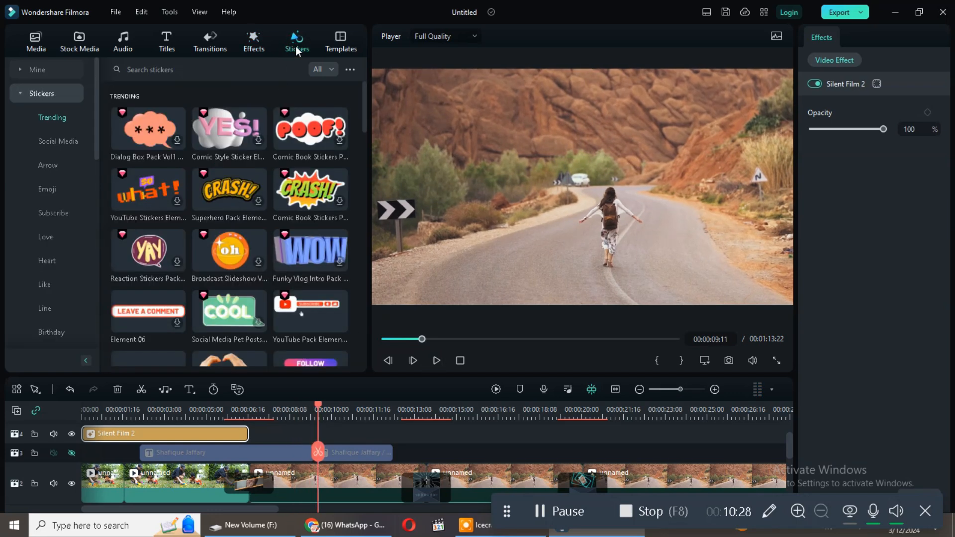
{"action": "scroll", "coordinate": [258, 290], "scroll_direction": "down", "scroll_amount": 4}
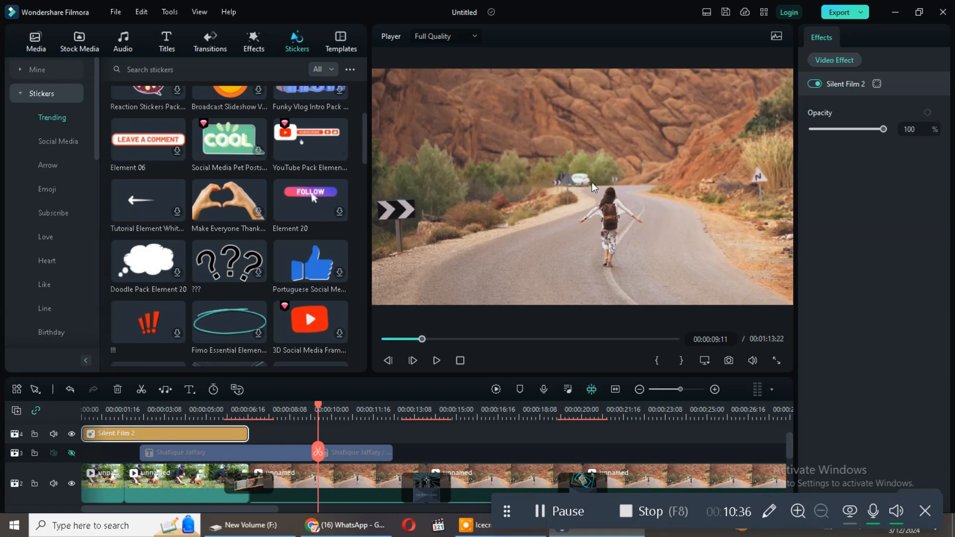
{"action": "left_click", "coordinate": [258, 155]}
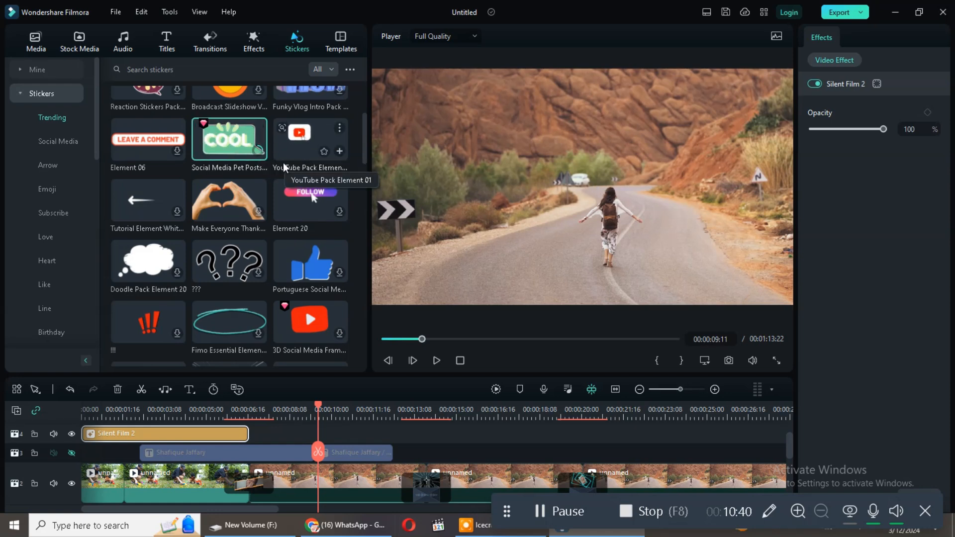
{"action": "left_click_drag", "start_coordinate": [230, 142], "coordinate": [329, 433]}
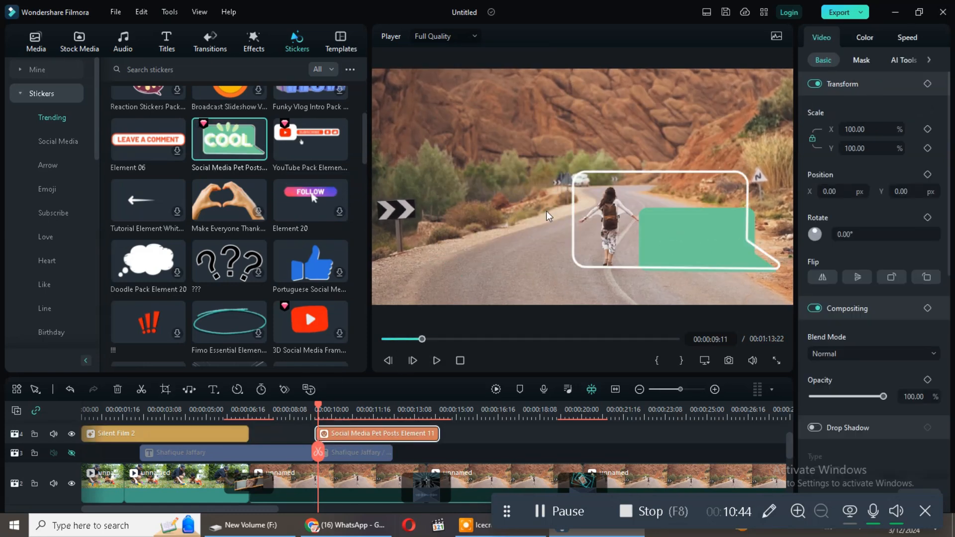
{"action": "left_click", "coordinate": [378, 440]}
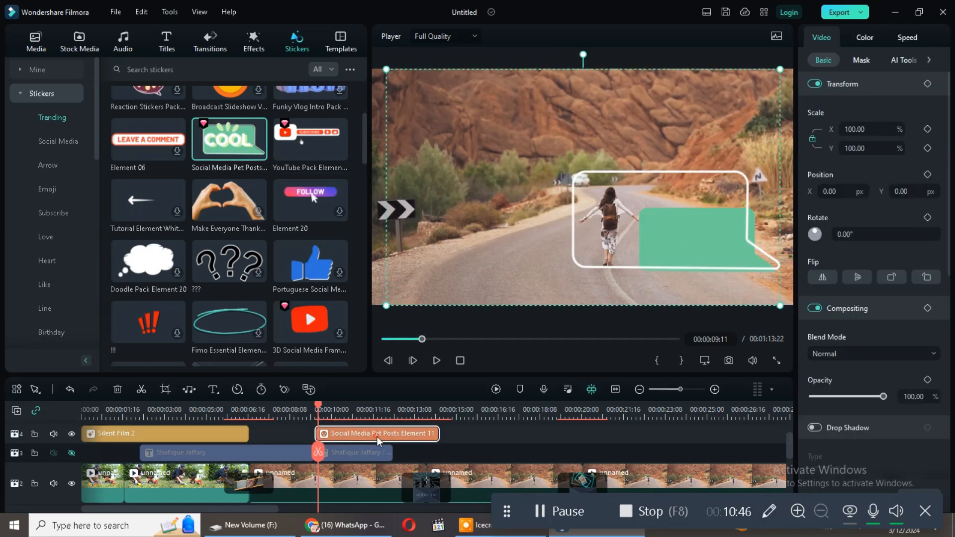
Scale the COOL sticker to about 46%, move it to about X -198, Y 387 px, and play it
{"action": "left_click_drag", "start_coordinate": [779, 70], "coordinate": [569, 195]}
{"action": "left_click_drag", "start_coordinate": [510, 222], "coordinate": [589, 127]}
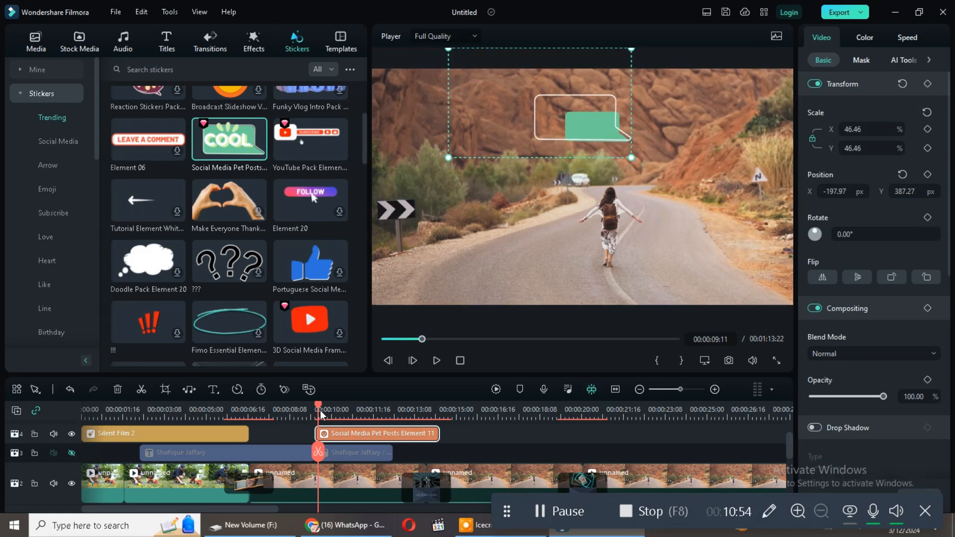
{"action": "left_click_drag", "start_coordinate": [318, 409], "coordinate": [311, 409]}
{"action": "left_click", "coordinate": [437, 360]}
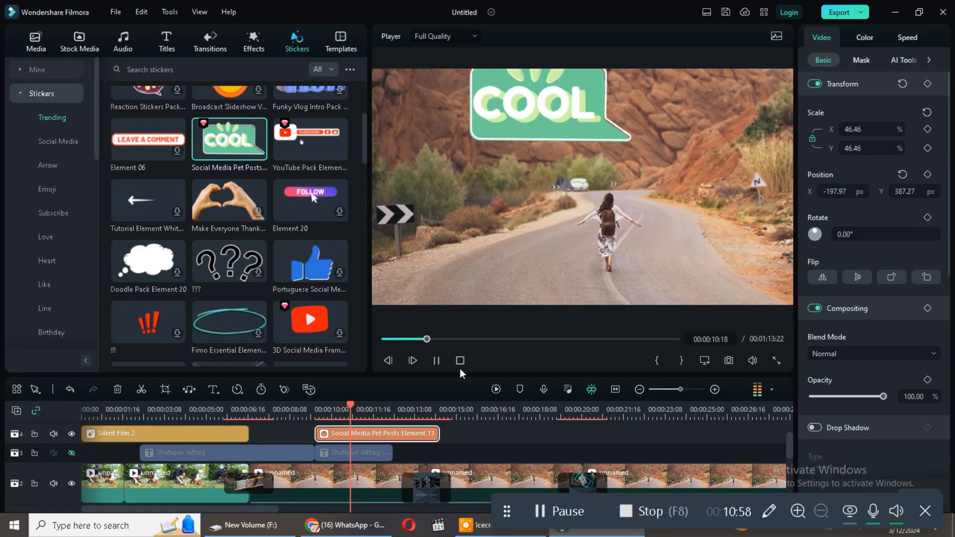
Pause playback on the COOL sticker and reposition it fully inside the frame at about X -119, Y 289 px
{"action": "left_click", "coordinate": [436, 360]}
{"action": "left_click", "coordinate": [537, 102]}
{"action": "left_click_drag", "start_coordinate": [547, 112], "coordinate": [564, 132]}
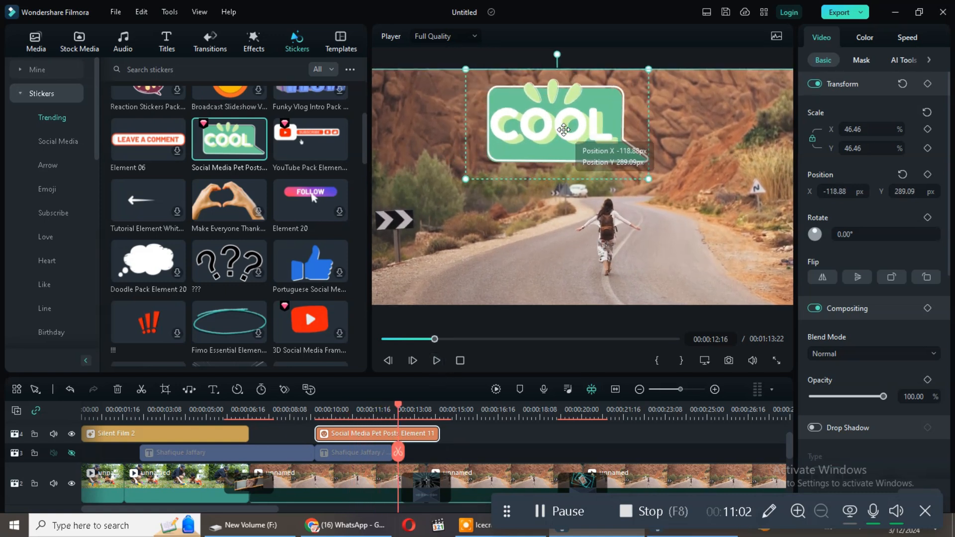
Play through the COOL sticker, trim its end to about 00:00:12 and check the frame at 00:00:11:05
{"action": "left_click_drag", "start_coordinate": [397, 407], "coordinate": [312, 434]}
{"action": "left_click", "coordinate": [437, 360]}
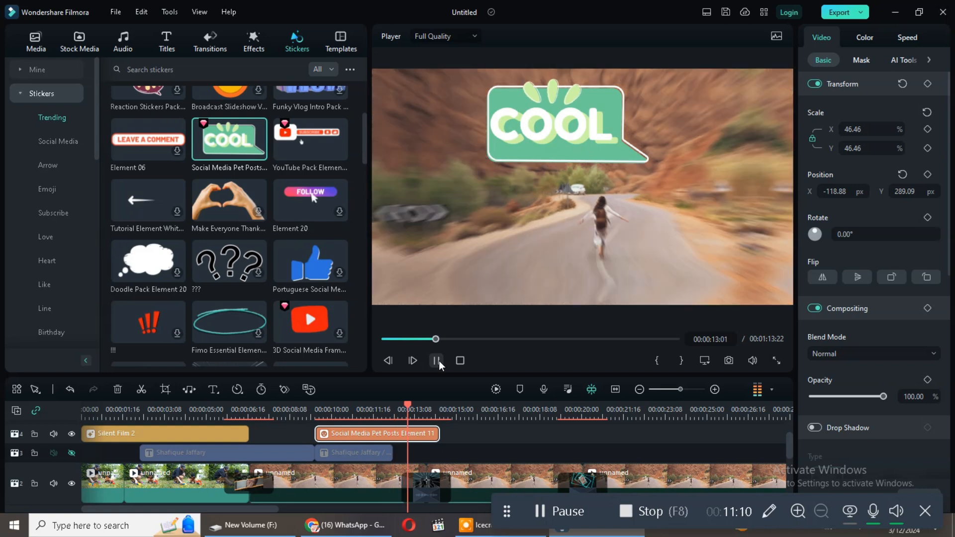
{"action": "left_click", "coordinate": [435, 423]}
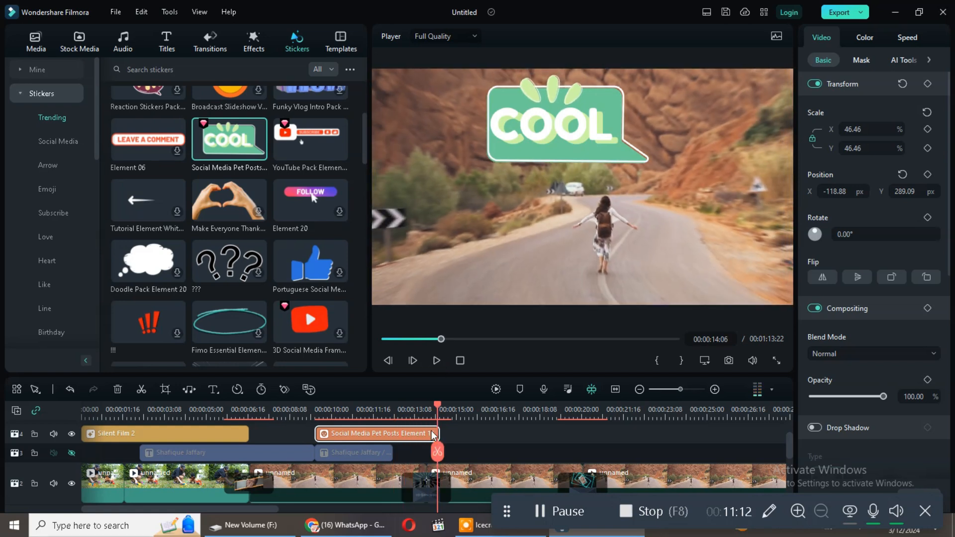
{"action": "left_click_drag", "start_coordinate": [437, 435], "coordinate": [383, 434]}
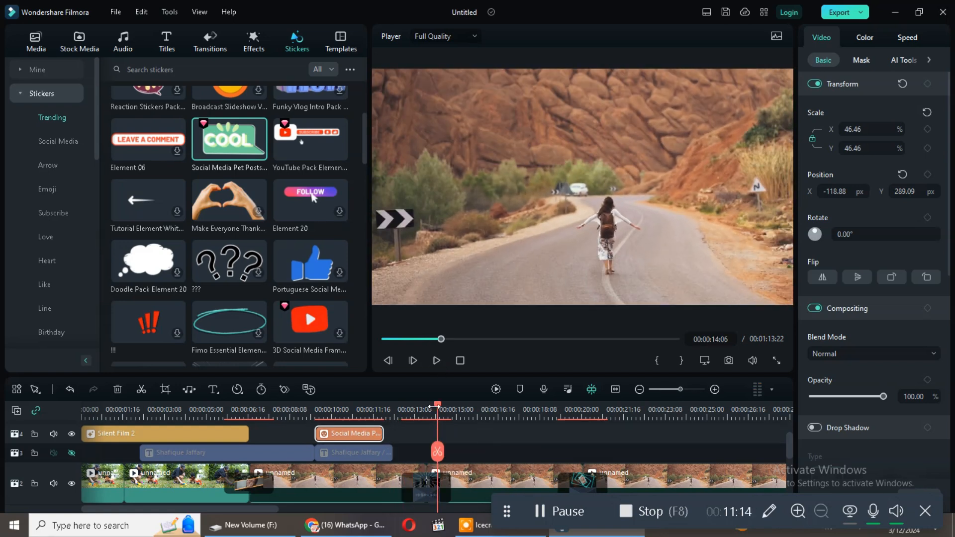
{"action": "left_click_drag", "start_coordinate": [441, 411], "coordinate": [361, 410]}
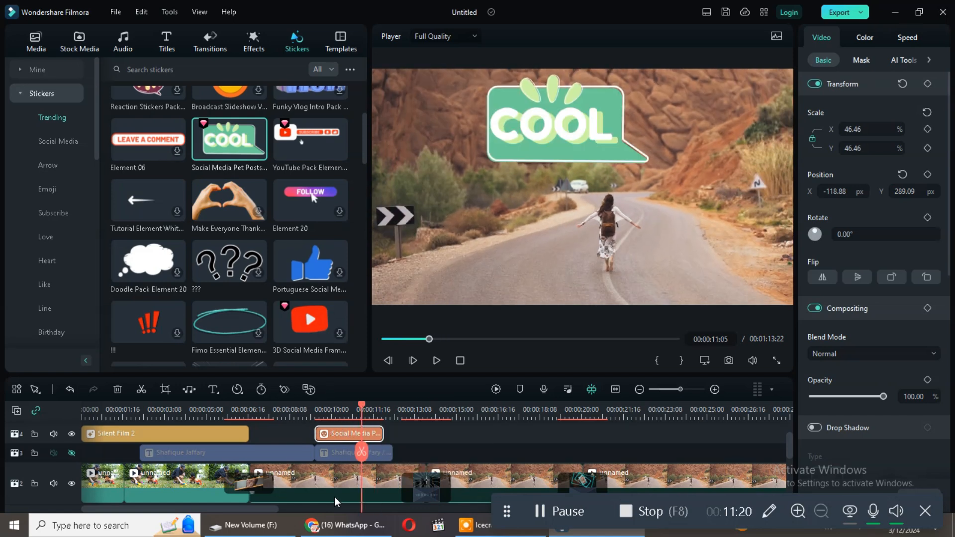
Download the blue thumbs-up and Lightbulb stickers from the trending stickers and preview the Lightbulb
{"action": "left_click", "coordinate": [327, 271]}
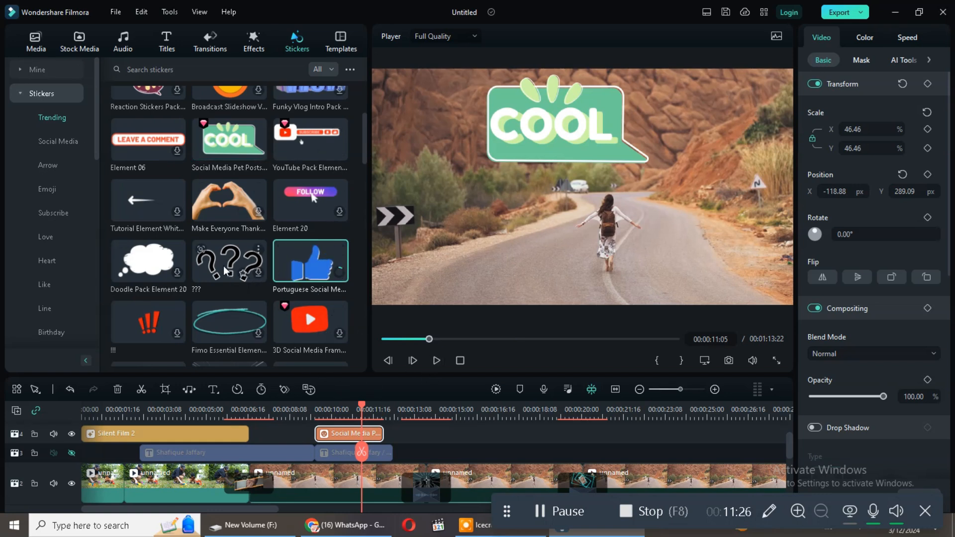
{"action": "scroll", "coordinate": [221, 264], "scroll_direction": "down", "scroll_amount": 3}
{"action": "scroll", "coordinate": [220, 261], "scroll_direction": "down", "scroll_amount": 1}
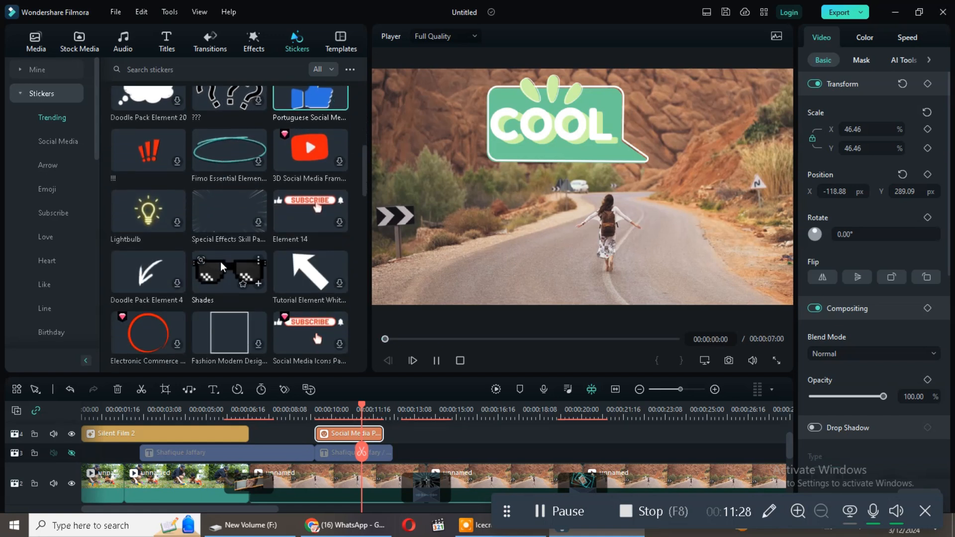
{"action": "left_click", "coordinate": [148, 210]}
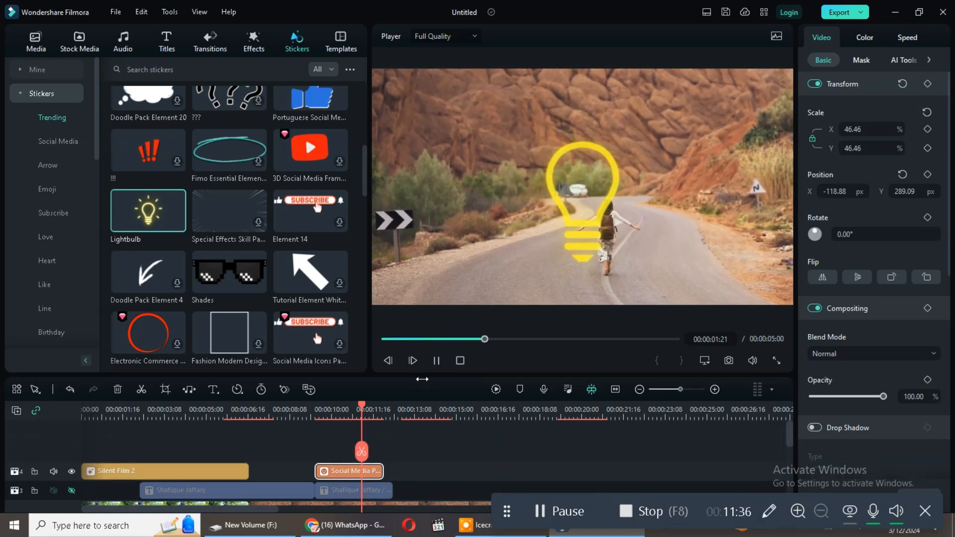
{"action": "left_click", "coordinate": [436, 361]}
Add the Lightbulb sticker at the second title's end, move it up to the COOL sticker's track and play it
{"action": "left_click_drag", "start_coordinate": [149, 212], "coordinate": [398, 491]}
{"action": "left_click", "coordinate": [436, 361]}
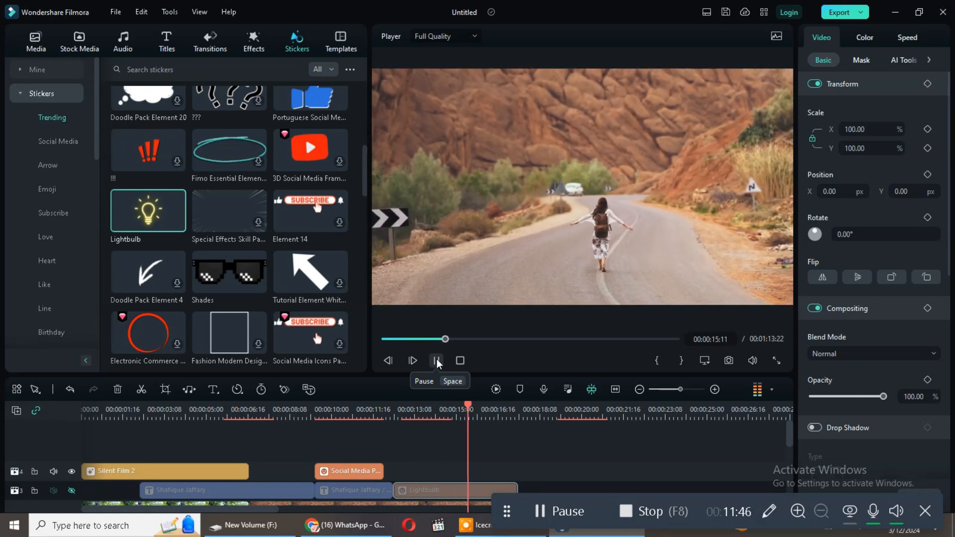
{"action": "left_click", "coordinate": [436, 360]}
{"action": "left_click_drag", "start_coordinate": [453, 491], "coordinate": [454, 471]}
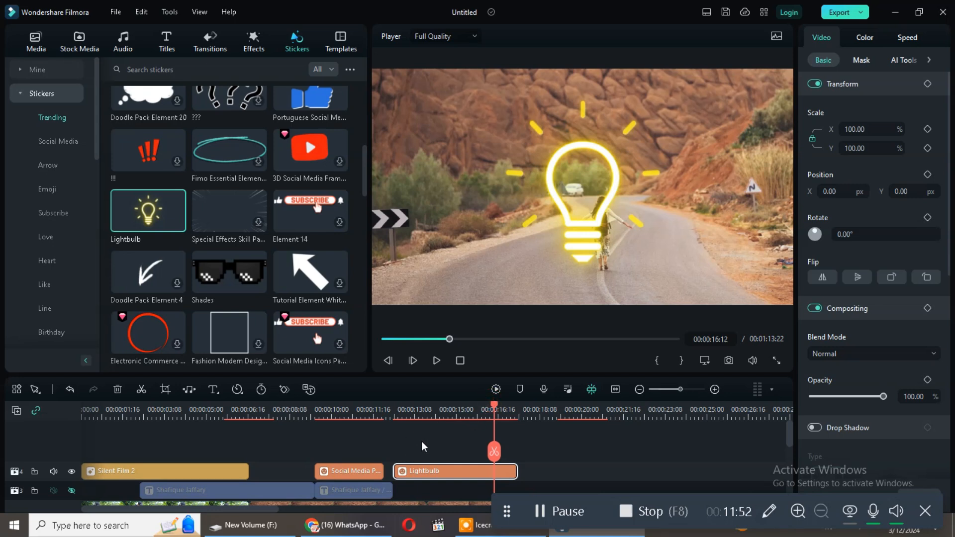
{"action": "left_click_drag", "start_coordinate": [496, 407], "coordinate": [389, 407]}
{"action": "left_click", "coordinate": [437, 360]}
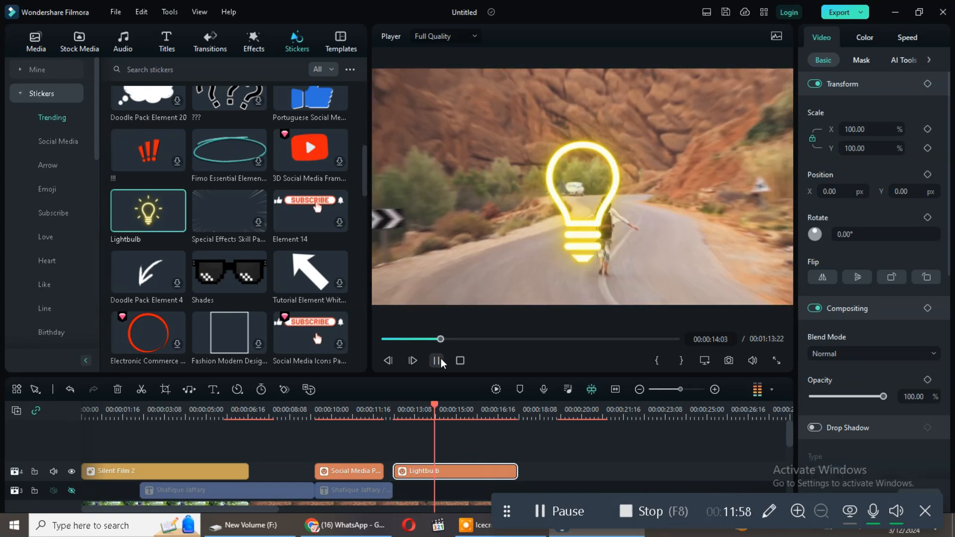
Pause at 00:00:15:07, scale the Lightbulb sticker to about 55% and move it to about X -874, Y -417 px
{"action": "left_click", "coordinate": [436, 360]}
{"action": "left_click_drag", "start_coordinate": [587, 184], "coordinate": [446, 274]}
{"action": "left_click_drag", "start_coordinate": [542, 121], "coordinate": [427, 211]}
{"action": "mouse_move", "coordinate": [423, 249]}
{"action": "left_mouse_down"}
{"action": "mouse_move", "coordinate": [475, 202]}
{"action": "mouse_move", "coordinate": [505, 193]}
{"action": "mouse_move", "coordinate": [766, 197]}
{"action": "mouse_move", "coordinate": [601, 187]}
{"action": "mouse_move", "coordinate": [625, 181]}
{"action": "mouse_move", "coordinate": [416, 234]}
{"action": "left_mouse_up"}
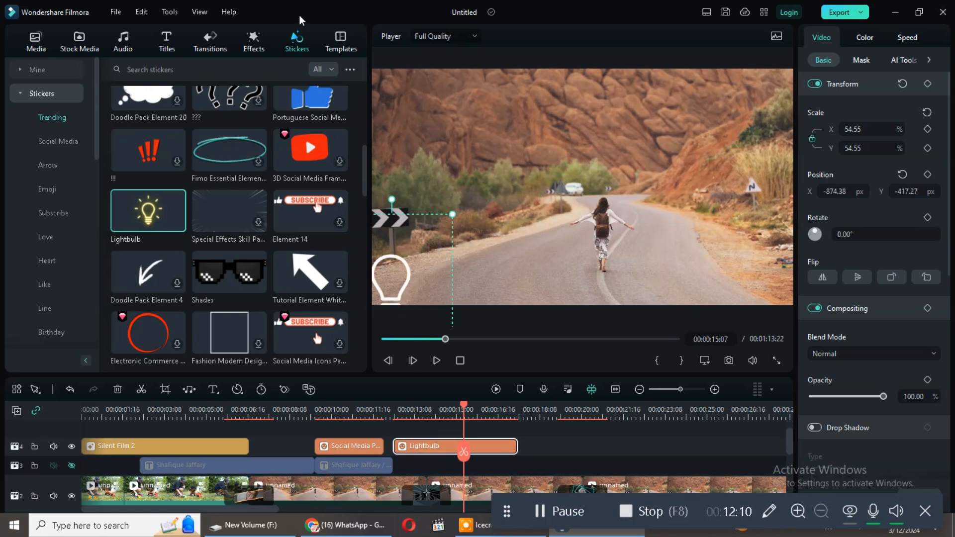
Add the two-panel Split Screen 2 template to the main video track at 00:00:35:22, past the last clip
{"action": "left_click", "coordinate": [343, 49]}
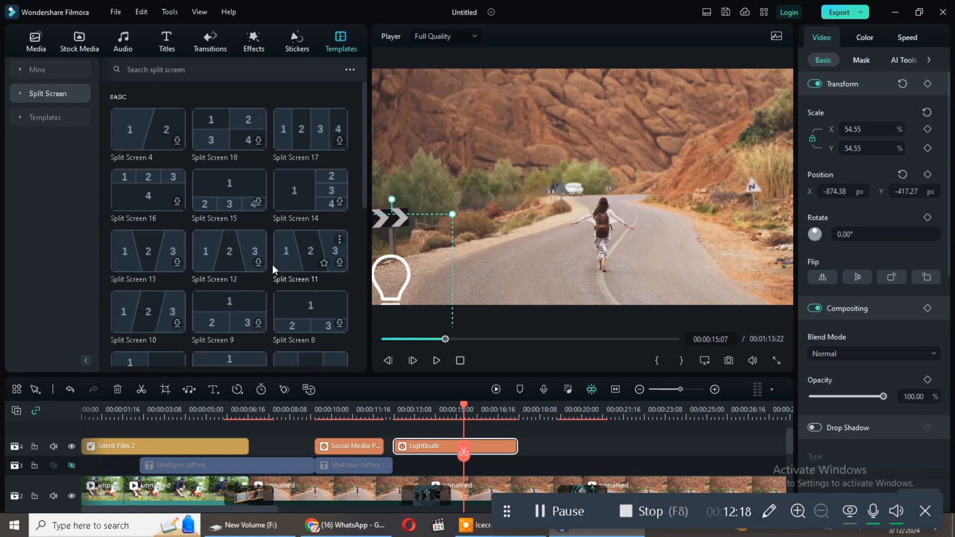
{"action": "scroll", "coordinate": [261, 216], "scroll_direction": "down", "scroll_amount": 2}
{"action": "scroll", "coordinate": [260, 216], "scroll_direction": "down", "scroll_amount": 4}
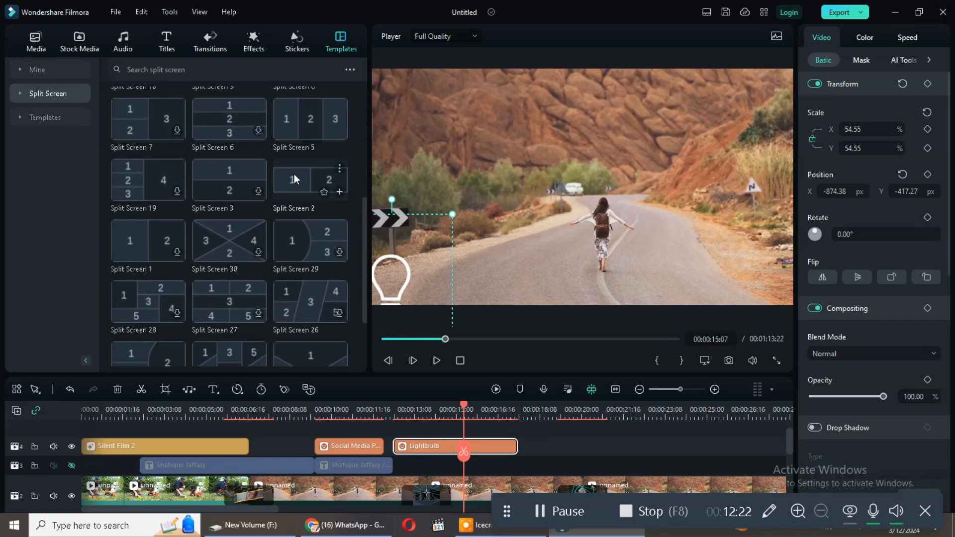
{"action": "left_click", "coordinate": [641, 389]}
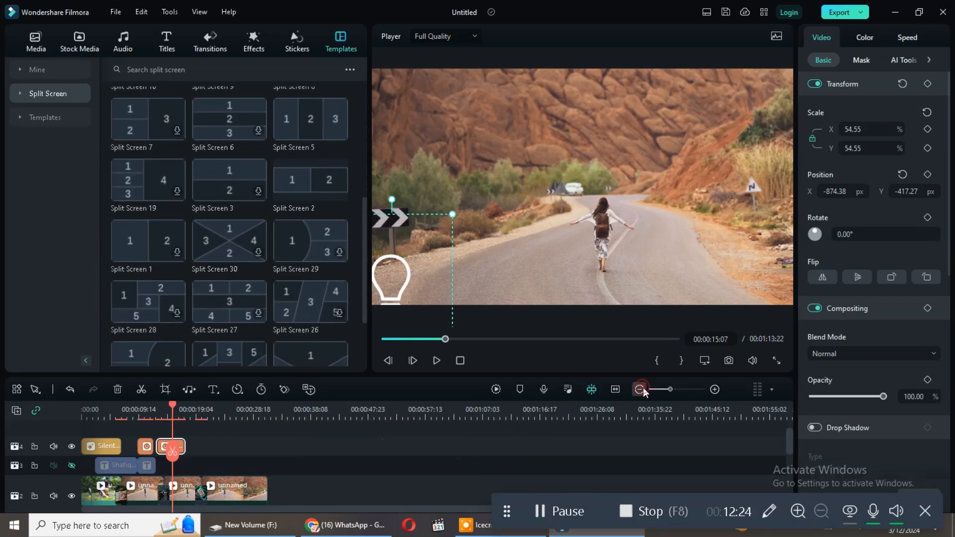
{"action": "left_click_drag", "start_coordinate": [299, 189], "coordinate": [297, 494]}
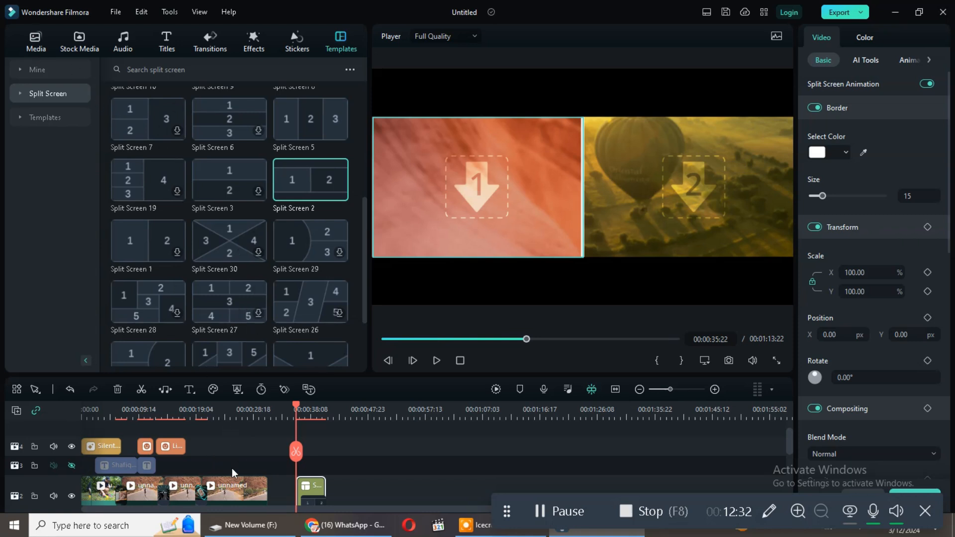
Paste a copy of the last road clip at 00:00:35:22, try to move it into the split screen and undo that move
{"action": "left_click", "coordinate": [224, 488]}
{"action": "left_click", "coordinate": [306, 486]}
{"action": "left_click", "coordinate": [440, 219]}
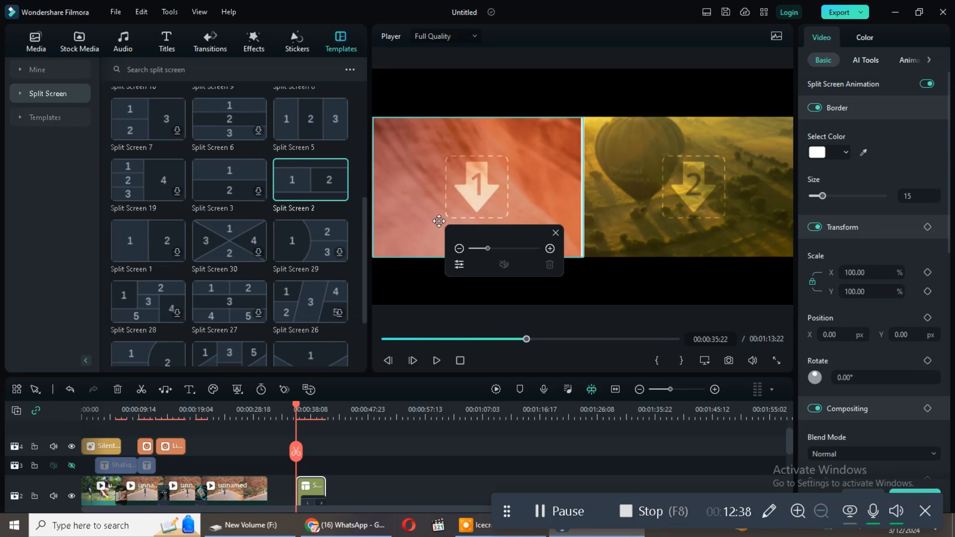
{"action": "scroll", "coordinate": [270, 428], "scroll_direction": "down", "scroll_amount": 2}
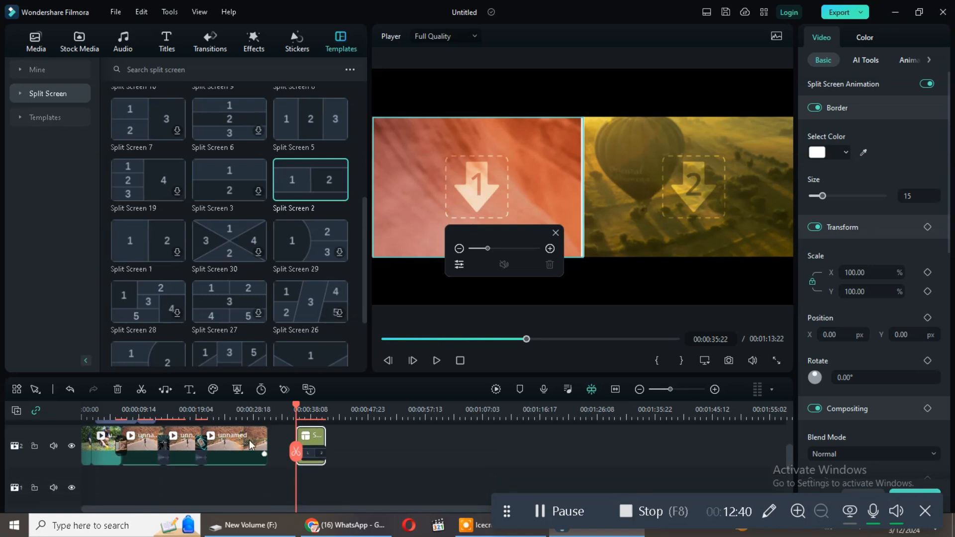
{"action": "left_click", "coordinate": [249, 440]}
{"action": "left_click", "coordinate": [314, 429]}
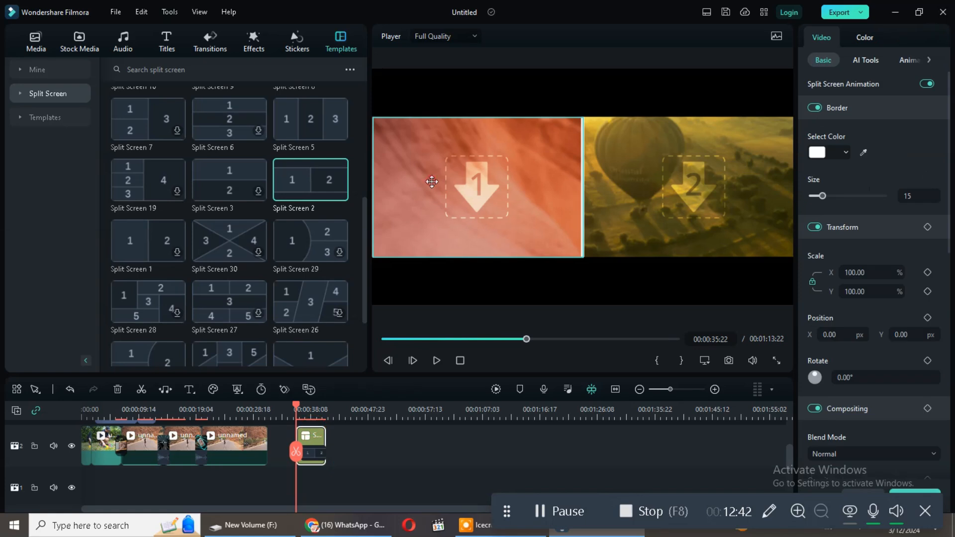
{"action": "key", "text": "ctrl+v"}
{"action": "left_click_drag", "start_coordinate": [382, 438], "coordinate": [313, 474]}
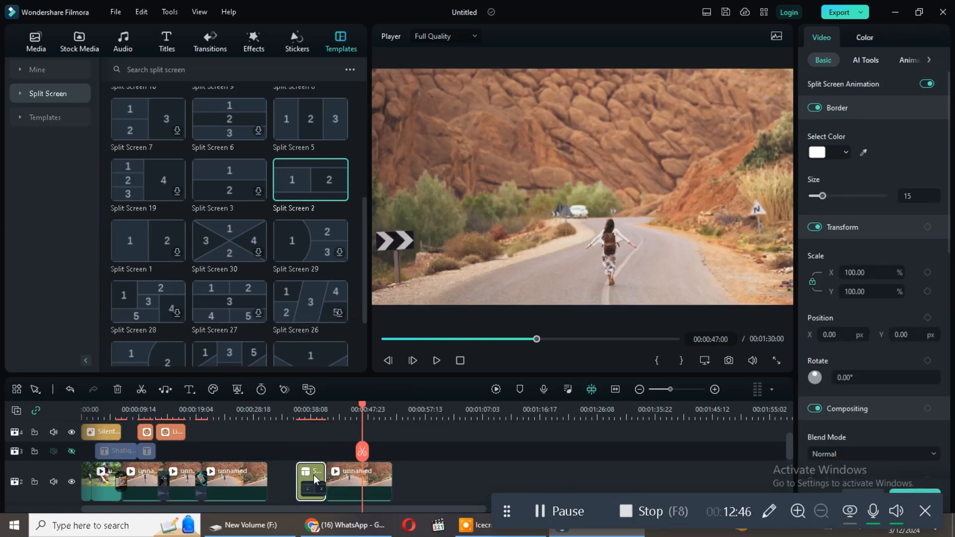
{"action": "key", "text": "ctrl+z"}
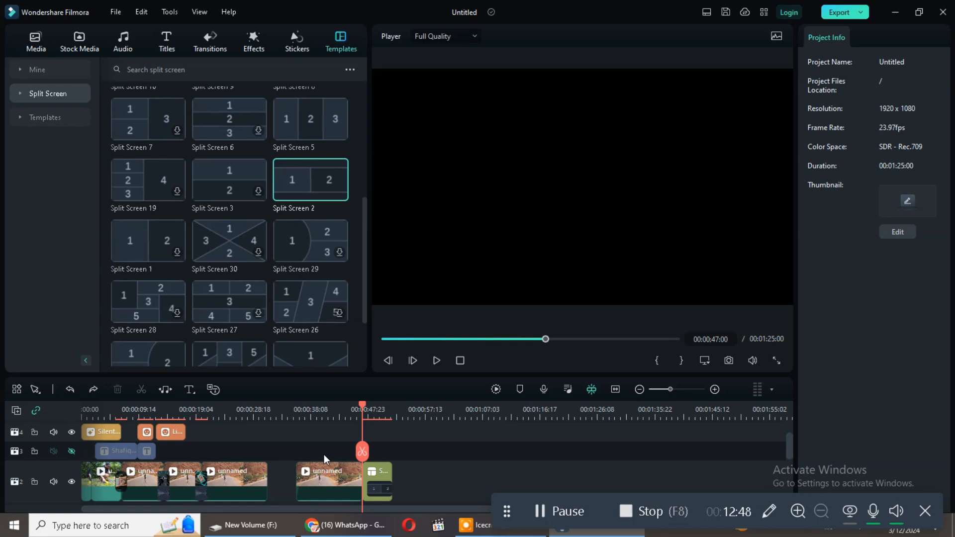
{"action": "left_click", "coordinate": [37, 42]}
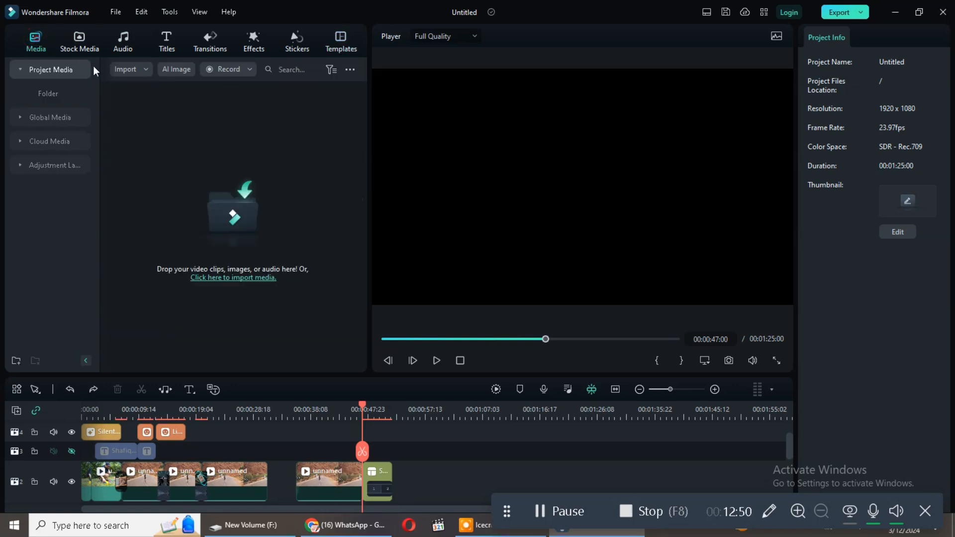
{"action": "left_click", "coordinate": [337, 45]}
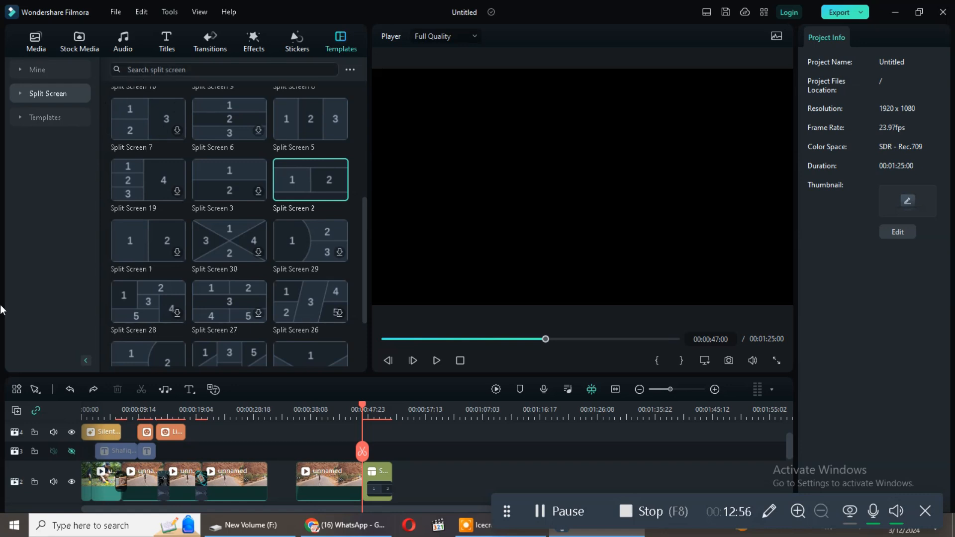
{"action": "left_click", "coordinate": [39, 46]}
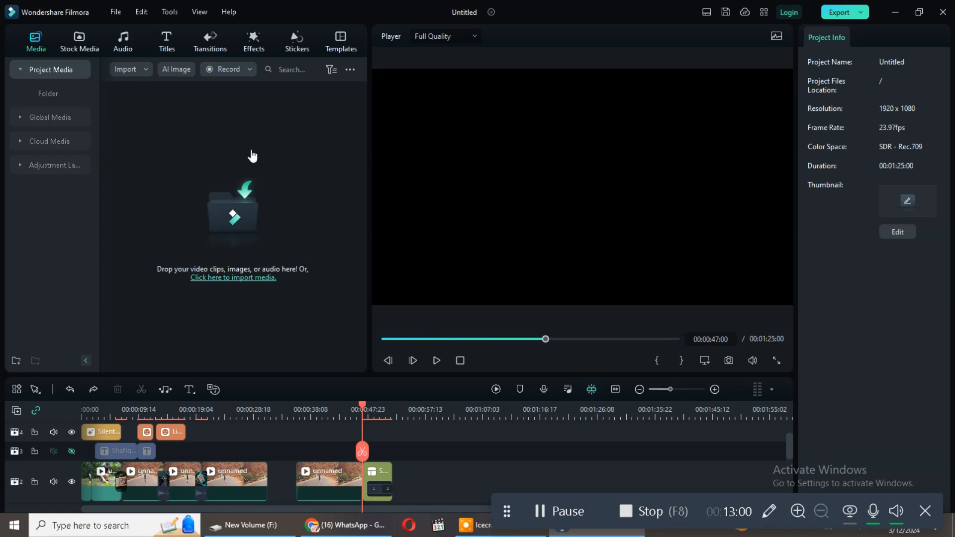
{"action": "left_click", "coordinate": [246, 221]}
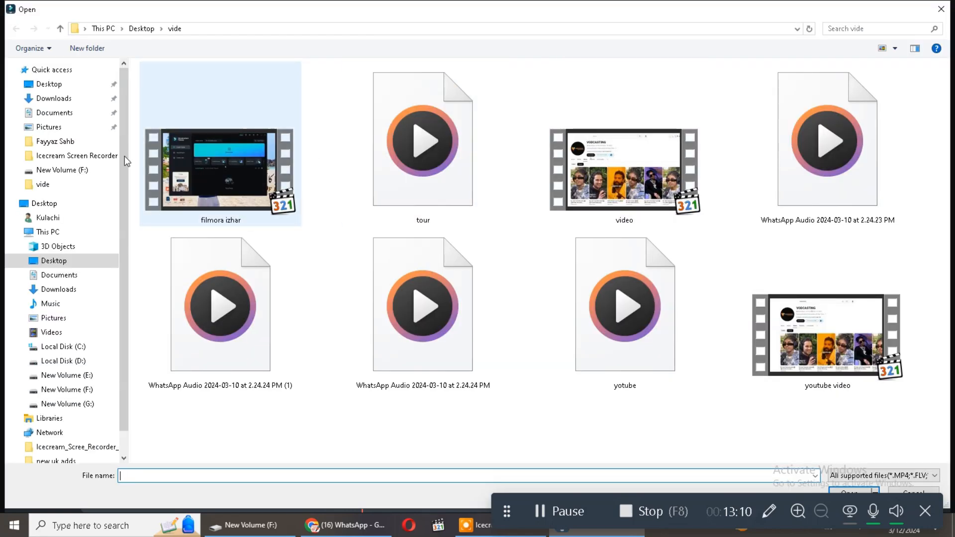
{"action": "left_click", "coordinate": [45, 98]}
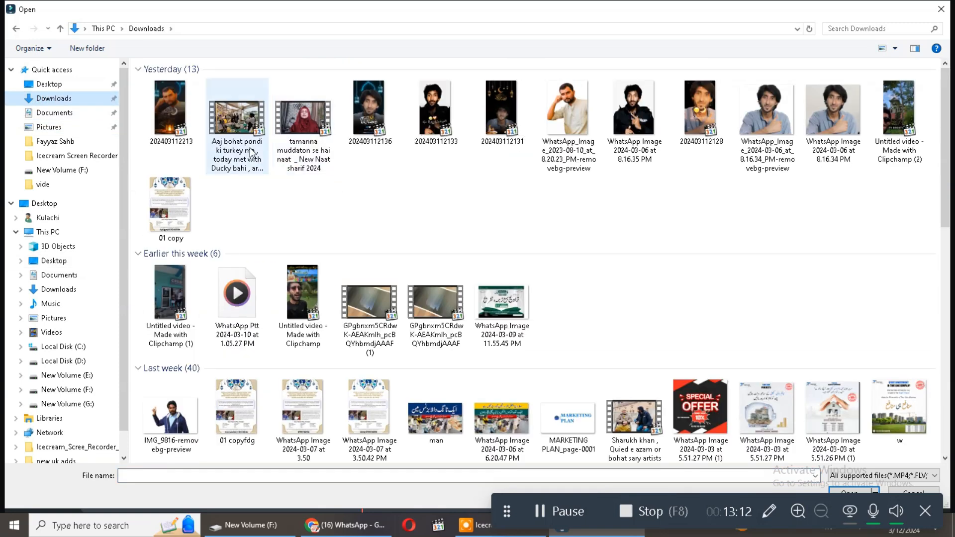
{"action": "double_click", "coordinate": [247, 127]}
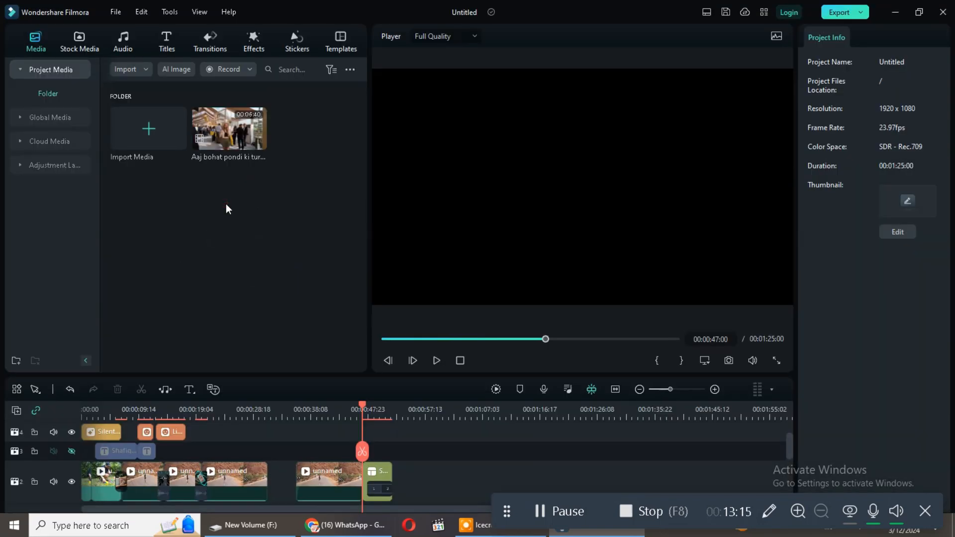
{"action": "double_click", "coordinate": [226, 204]}
{"action": "double_click", "coordinate": [378, 128]}
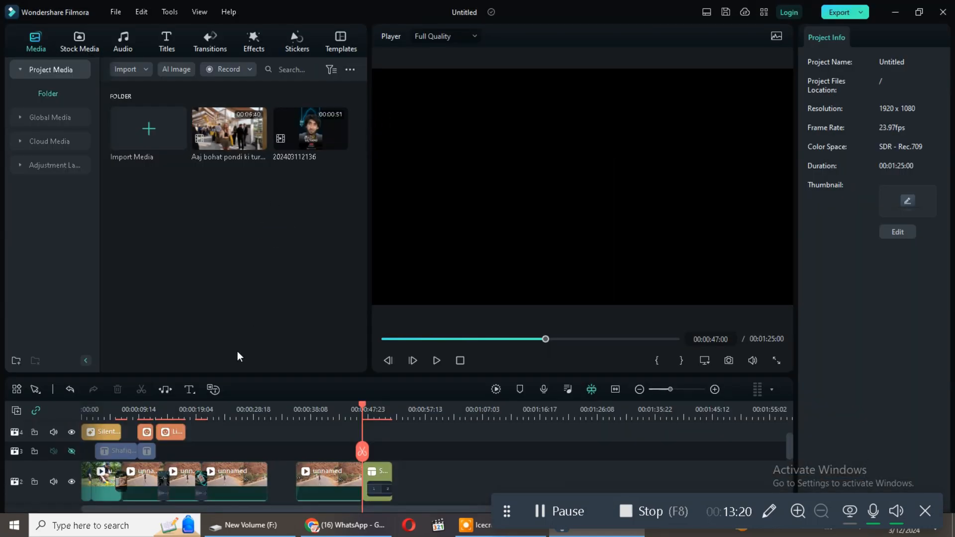
Move the playhead onto the COOL sticker at 00:00:11:09 and set the preview playback to 1/4 Quality
{"action": "scroll", "coordinate": [338, 432], "scroll_direction": "up", "scroll_amount": 1}
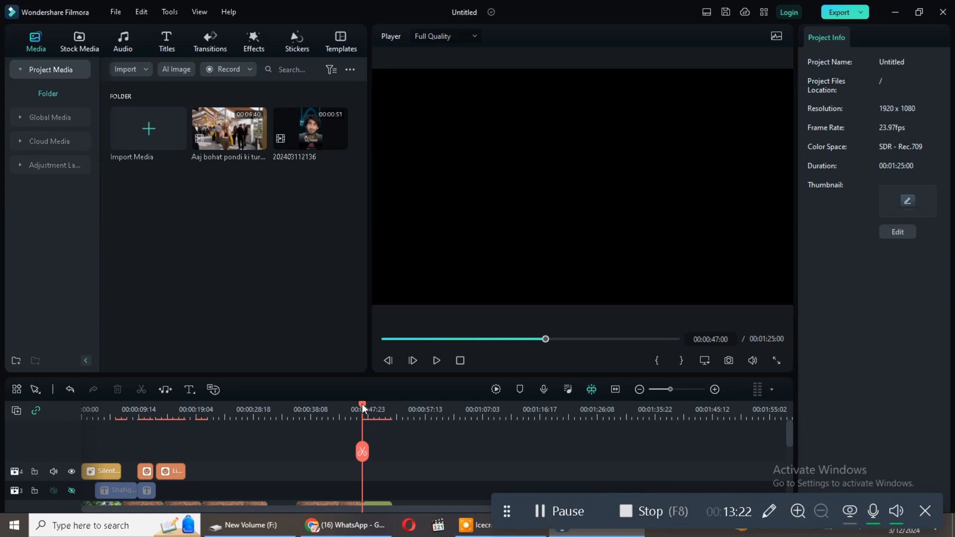
{"action": "left_click_drag", "start_coordinate": [362, 404], "coordinate": [150, 459]}
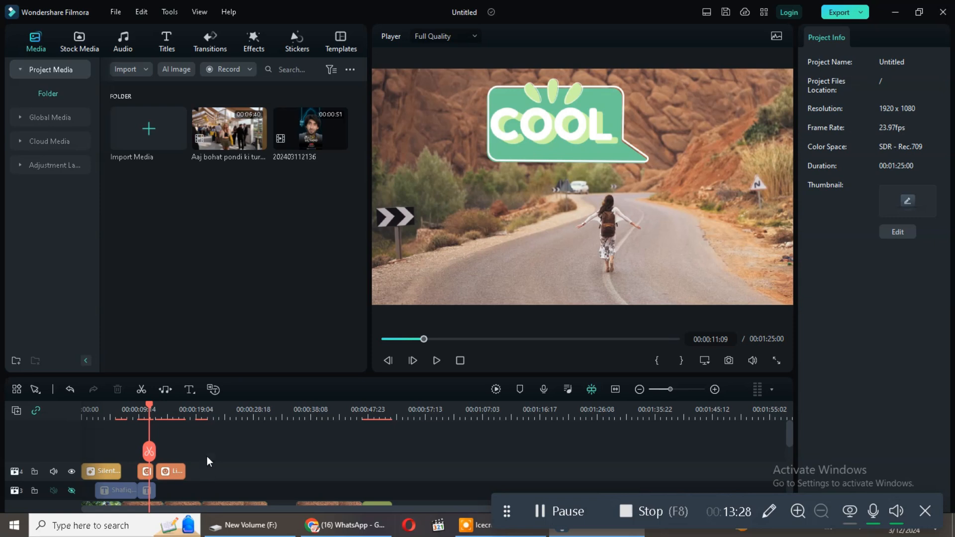
{"action": "scroll", "coordinate": [207, 457], "scroll_direction": "down", "scroll_amount": 2}
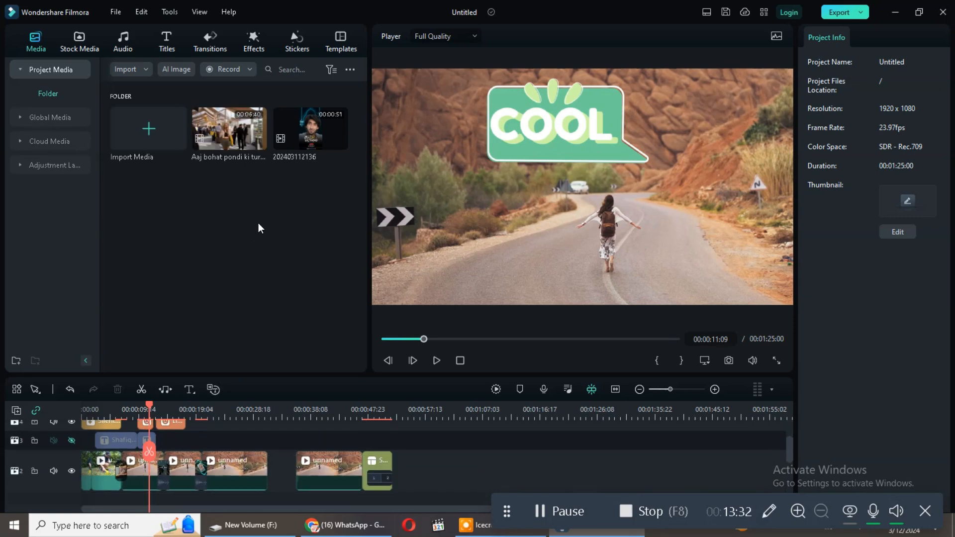
{"action": "scroll", "coordinate": [193, 446], "scroll_direction": "up", "scroll_amount": 1}
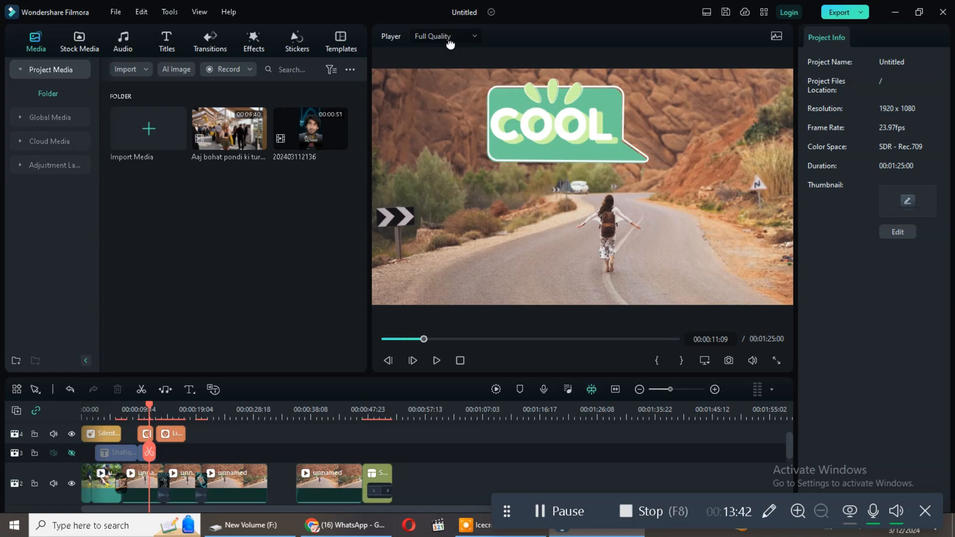
{"action": "left_click", "coordinate": [472, 37]}
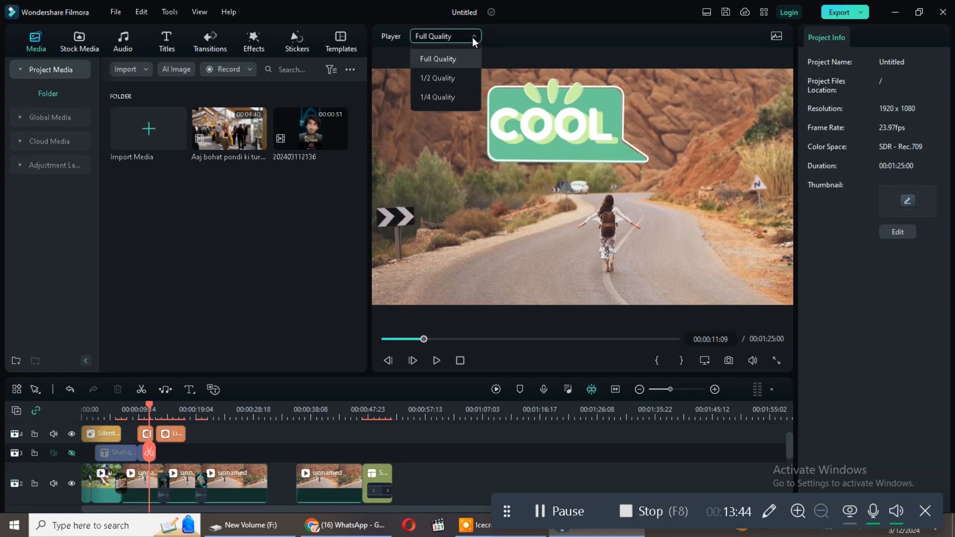
{"action": "left_click", "coordinate": [452, 97]}
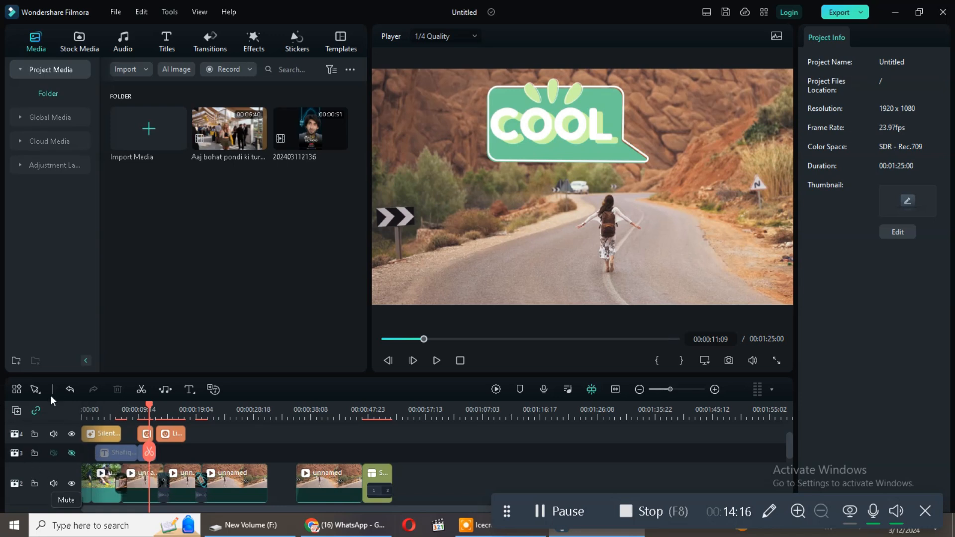
Open the timeline toolbar customization, examine the tools it offers and close it
{"action": "left_click", "coordinate": [251, 439]}
{"action": "left_click", "coordinate": [15, 390]}
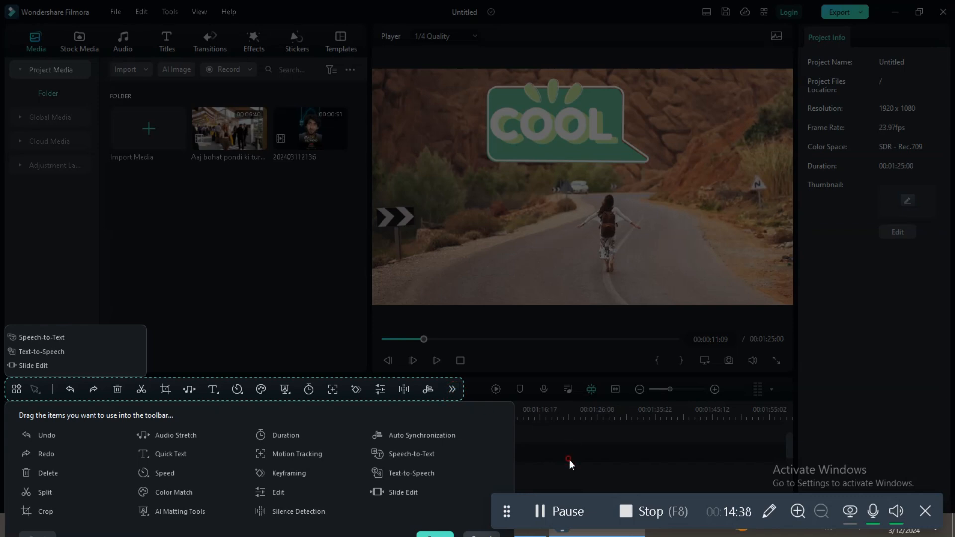
{"action": "left_click", "coordinate": [17, 390]}
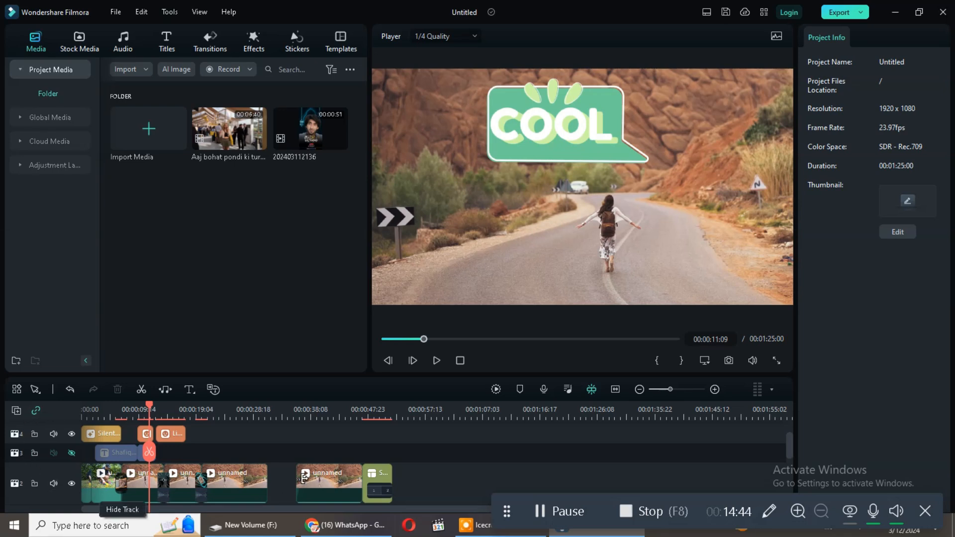
Make the timeline area taller and move the playhead to 00:00:05:02
{"action": "scroll", "coordinate": [109, 456], "scroll_direction": "up", "scroll_amount": 3}
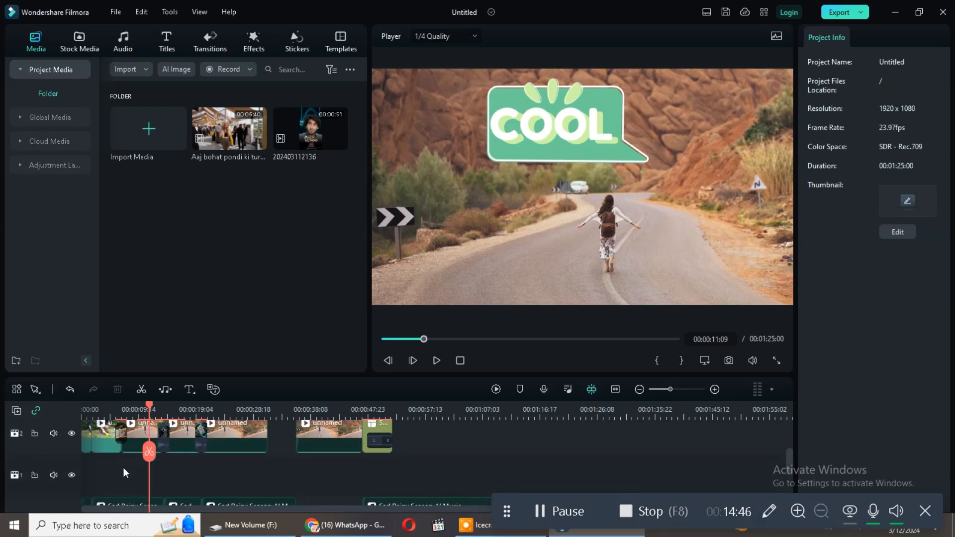
{"action": "scroll", "coordinate": [125, 472], "scroll_direction": "down", "scroll_amount": 2}
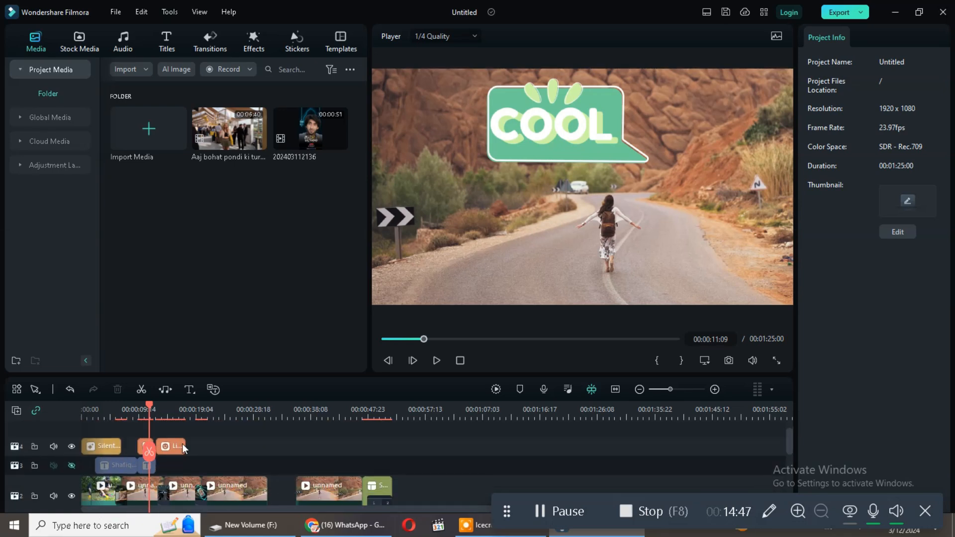
{"action": "left_click", "coordinate": [383, 406]}
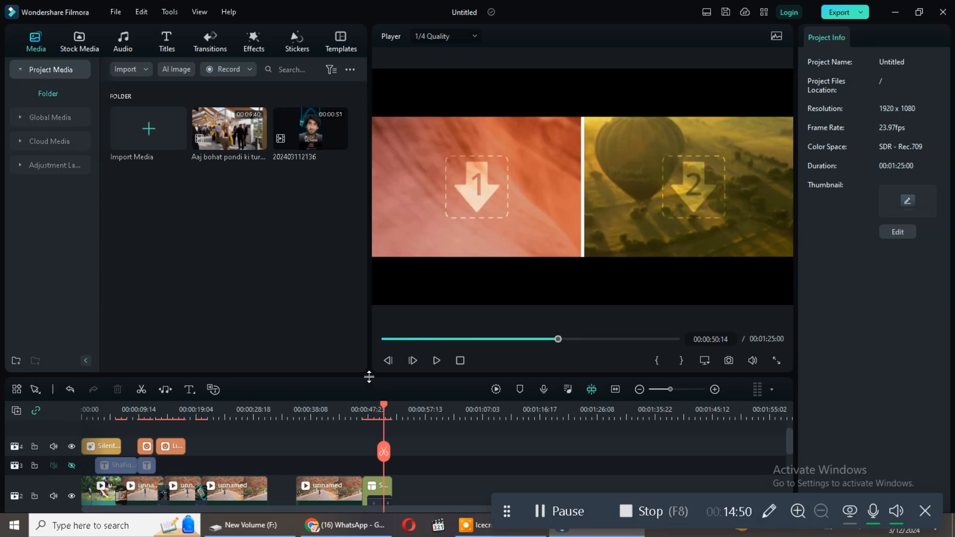
{"action": "left_click_drag", "start_coordinate": [368, 375], "coordinate": [337, 346]}
{"action": "left_click", "coordinate": [88, 345]}
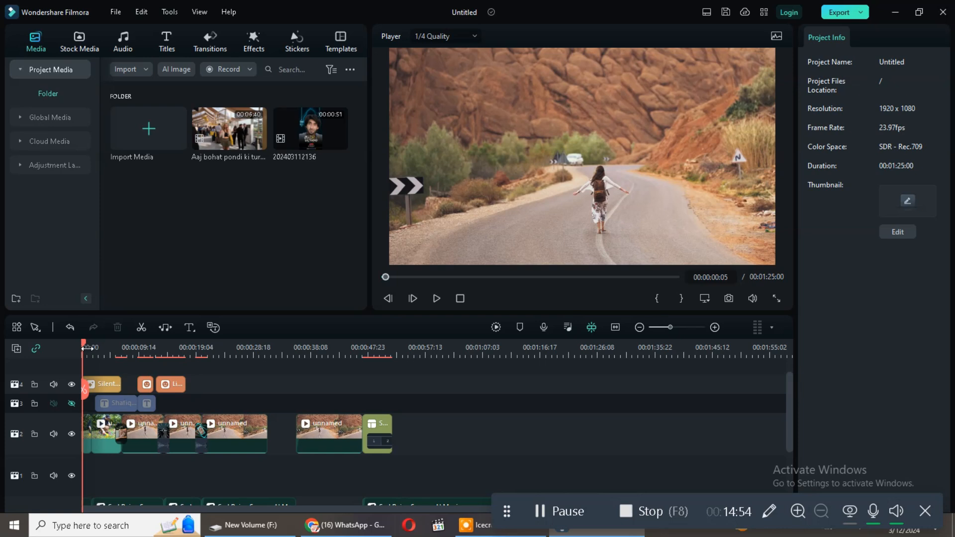
{"action": "left_click_drag", "start_coordinate": [88, 344], "coordinate": [112, 345]}
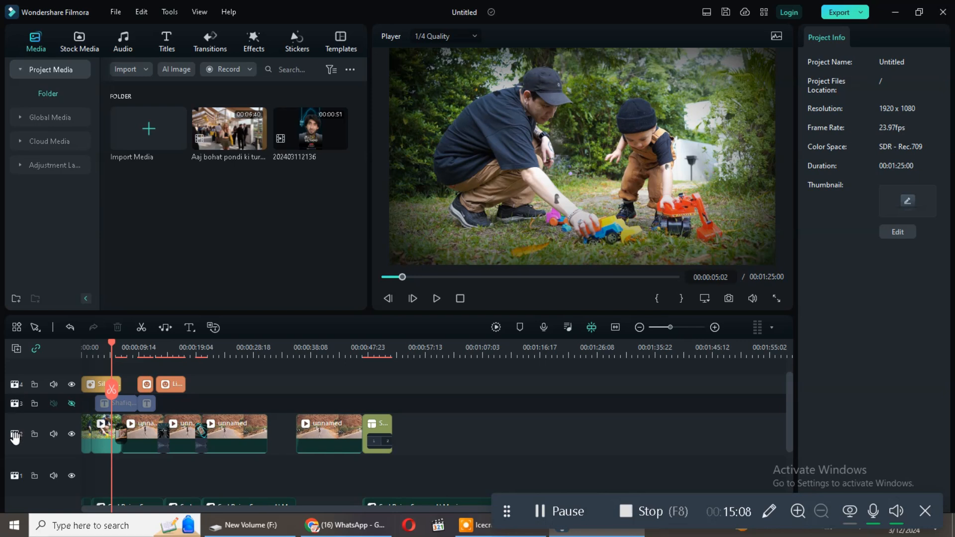
Delete the empty video track between the main clips and the music track
{"action": "scroll", "coordinate": [16, 477], "scroll_direction": "down", "scroll_amount": 2}
{"action": "scroll", "coordinate": [15, 477], "scroll_direction": "down", "scroll_amount": 1}
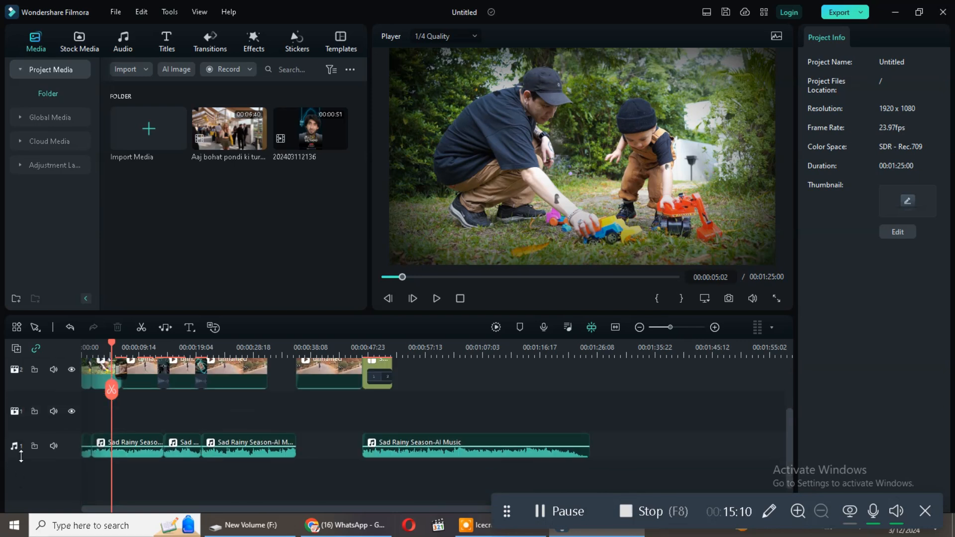
{"action": "left_click", "coordinate": [14, 403]}
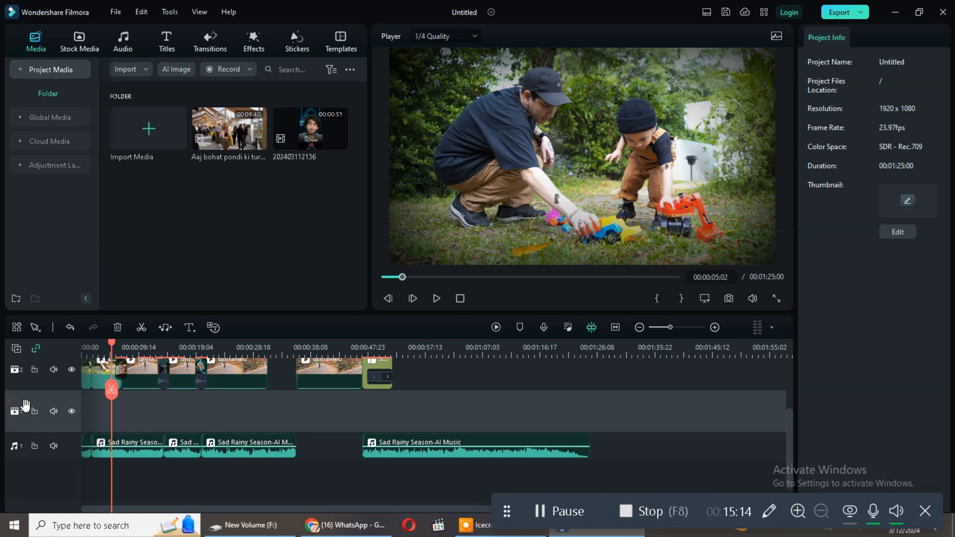
{"action": "right_click", "coordinate": [26, 406]}
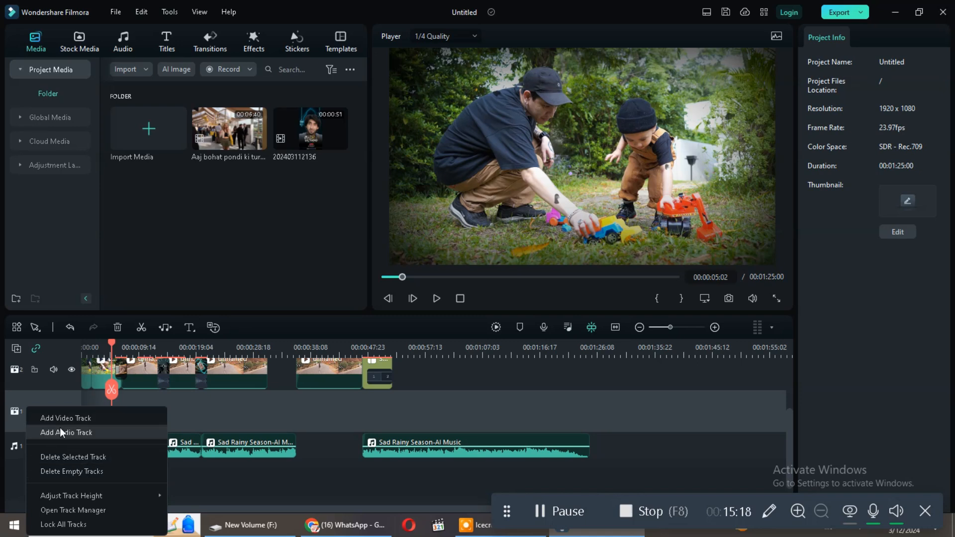
{"action": "left_click", "coordinate": [107, 460]}
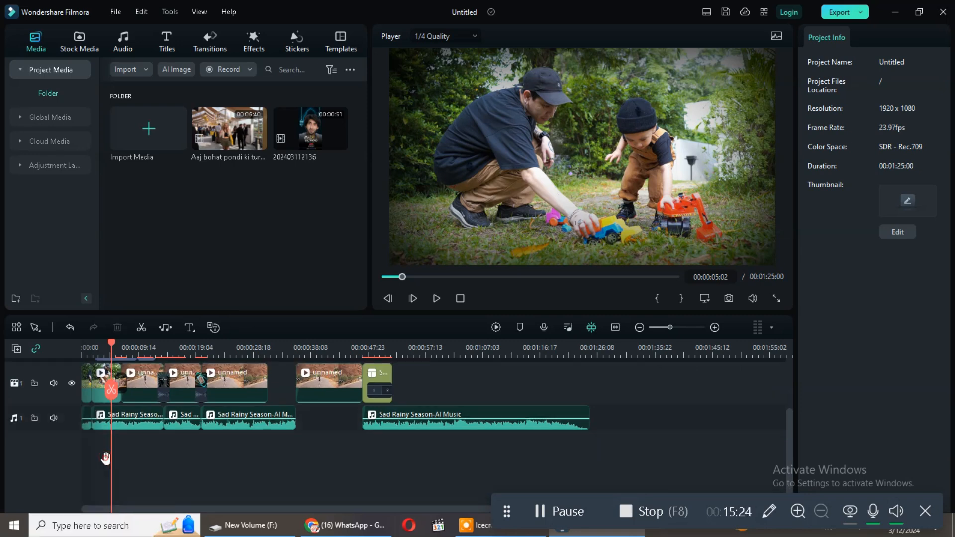
Add a second audio track below the music track in the timeline
{"action": "left_click", "coordinate": [16, 349]}
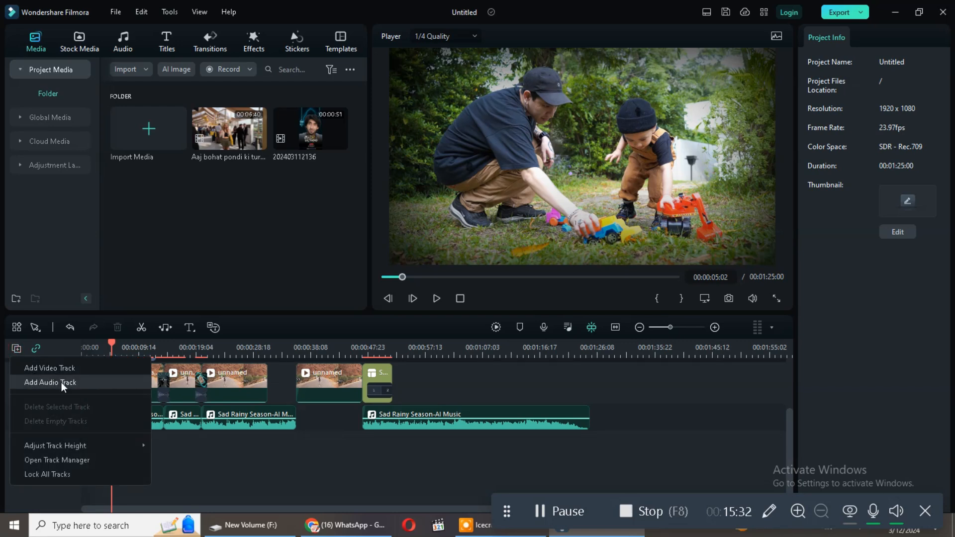
{"action": "left_click", "coordinate": [256, 460]}
{"action": "scroll", "coordinate": [154, 450], "scroll_direction": "up", "scroll_amount": 3}
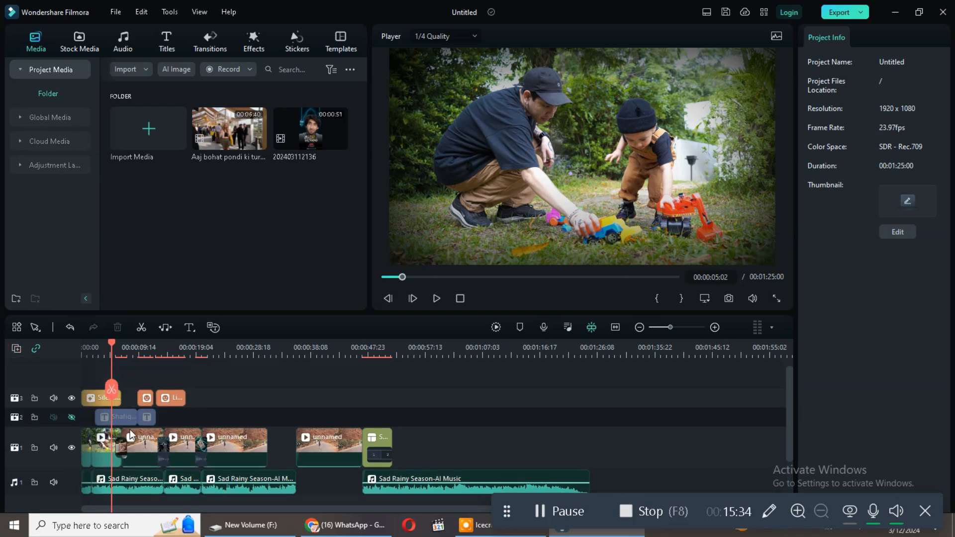
{"action": "scroll", "coordinate": [115, 397], "scroll_direction": "down", "scroll_amount": 2}
{"action": "scroll", "coordinate": [80, 391], "scroll_direction": "up", "scroll_amount": 2}
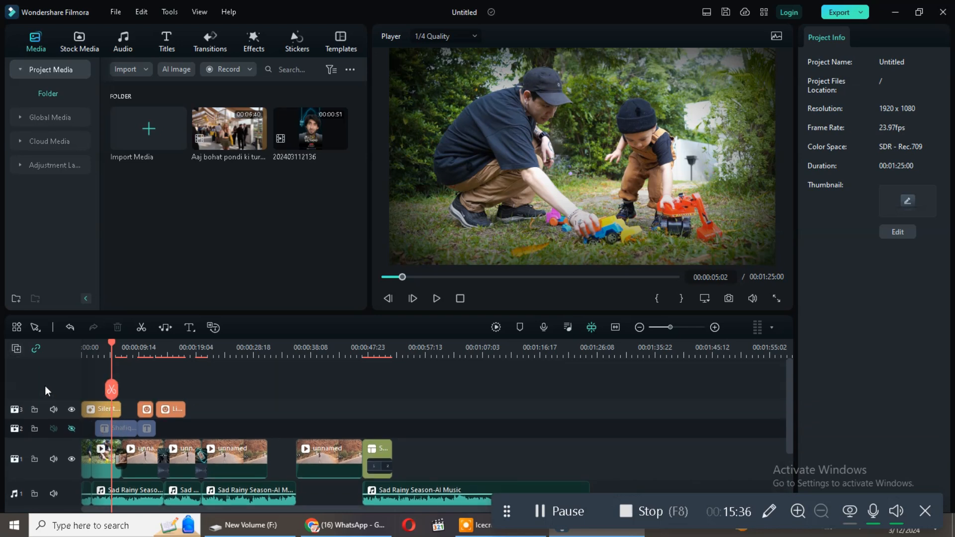
{"action": "left_click", "coordinate": [22, 353]}
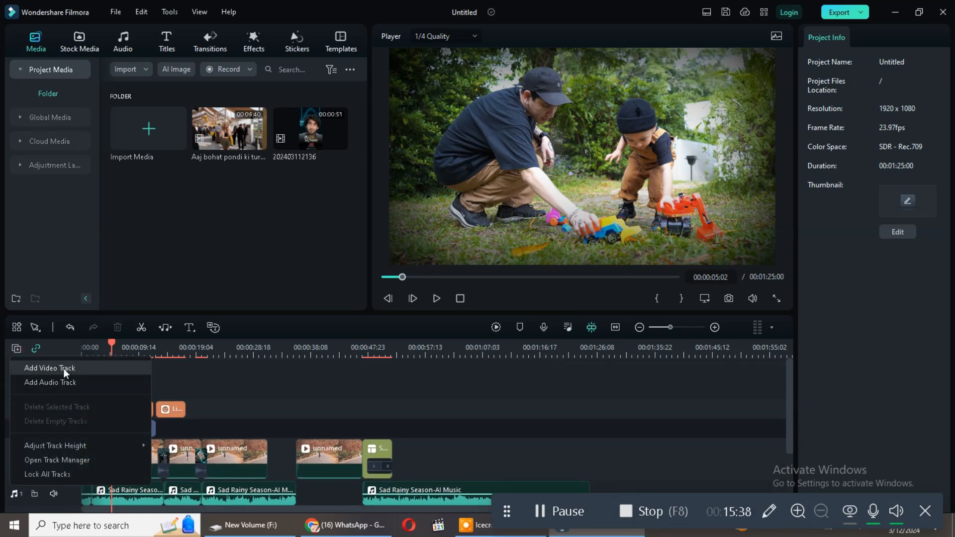
{"action": "left_click", "coordinate": [66, 382]}
{"action": "scroll", "coordinate": [164, 452], "scroll_direction": "down", "scroll_amount": 3}
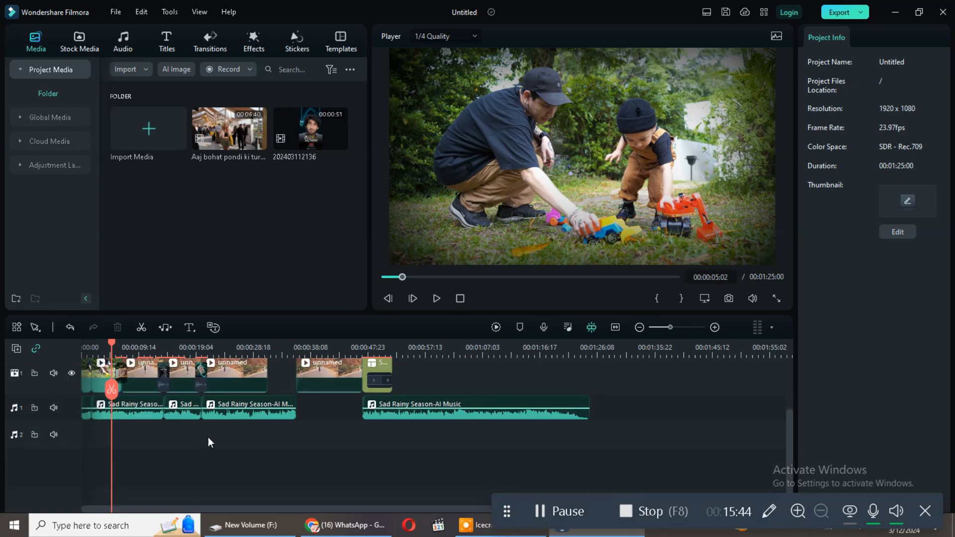
Split all the clips under the playhead at 00:00:05:02
{"action": "scroll", "coordinate": [173, 416], "scroll_direction": "up", "scroll_amount": 2}
{"action": "scroll", "coordinate": [173, 417], "scroll_direction": "up", "scroll_amount": 2}
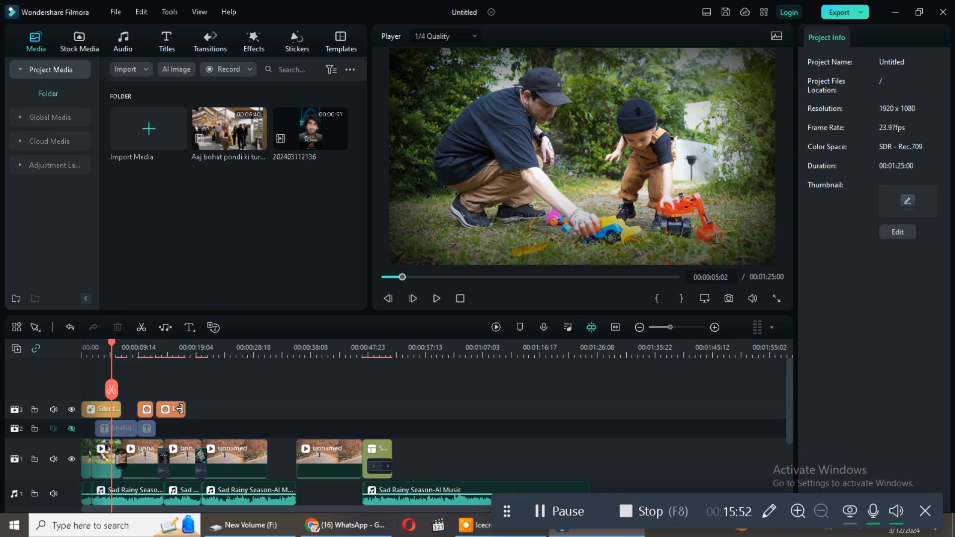
{"action": "left_click", "coordinate": [141, 328]}
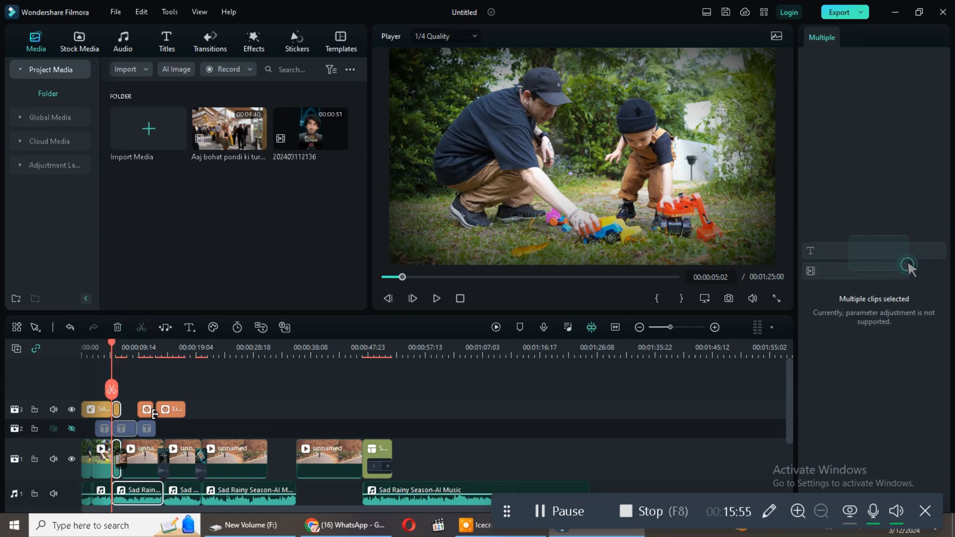
{"action": "scroll", "coordinate": [129, 378], "scroll_direction": "down", "scroll_amount": 3}
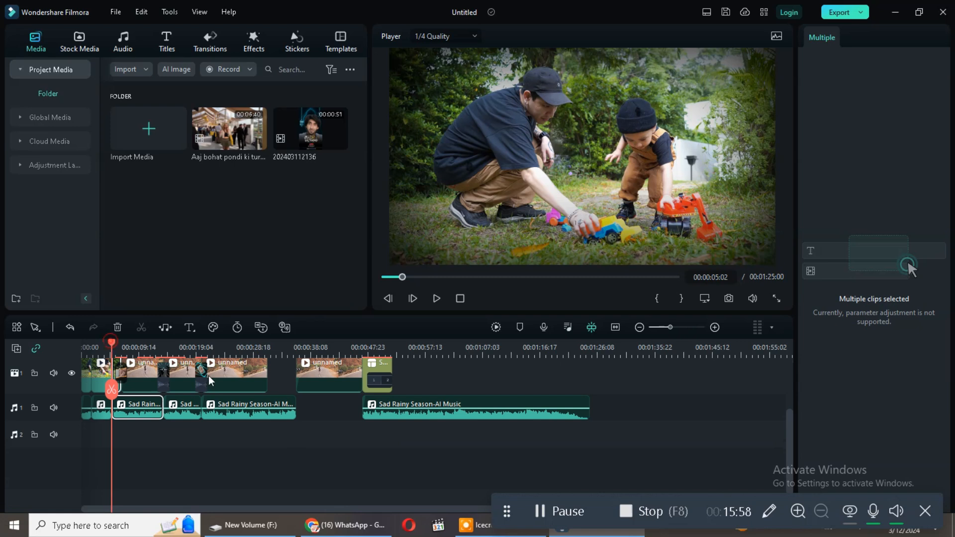
Zoom in on the timeline around 00:00:20:23 and delete the transition between the two road clips there
{"action": "left_click", "coordinate": [206, 348]}
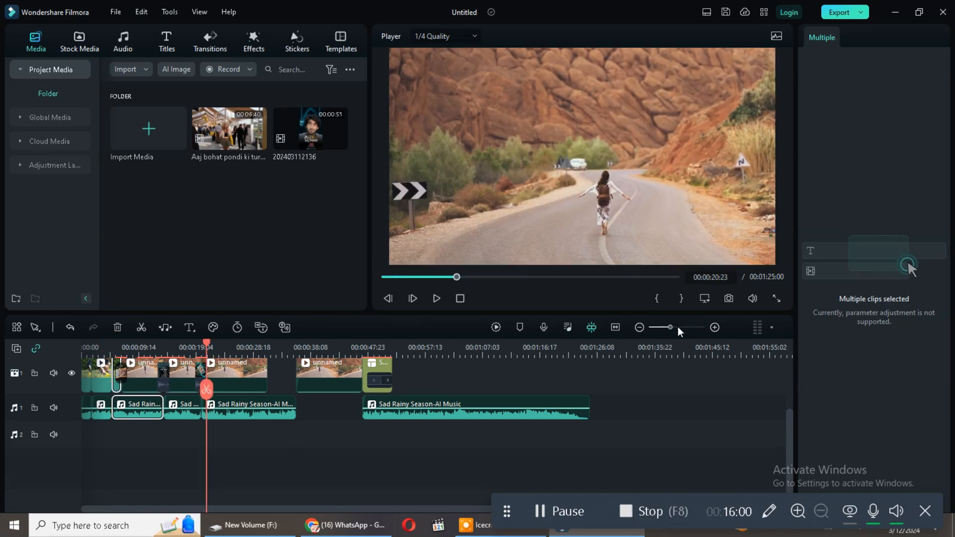
{"action": "left_click", "coordinate": [714, 327]}
{"action": "scroll", "coordinate": [349, 418], "scroll_direction": "up", "scroll_amount": 2}
{"action": "scroll", "coordinate": [349, 419], "scroll_direction": "up", "scroll_amount": 2}
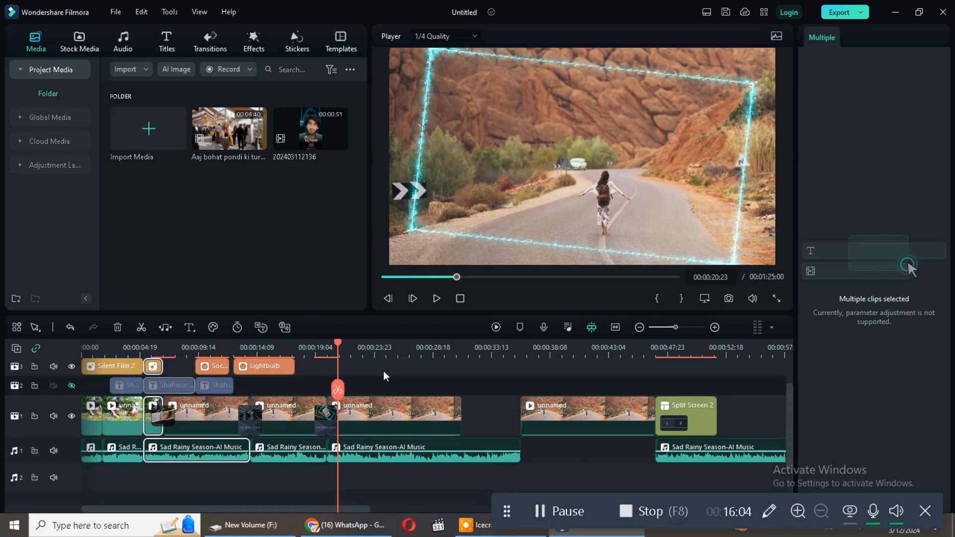
{"action": "left_click", "coordinate": [327, 422]}
{"action": "key", "text": "Delete"}
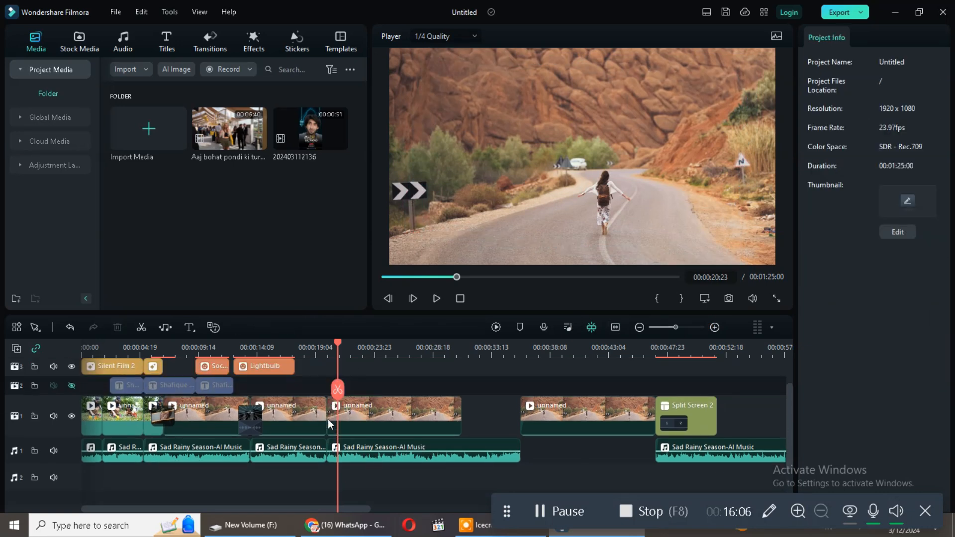
Preview the road clip after 00:00:20:23, select it and split it at 00:00:27:01
{"action": "left_click", "coordinate": [438, 302]}
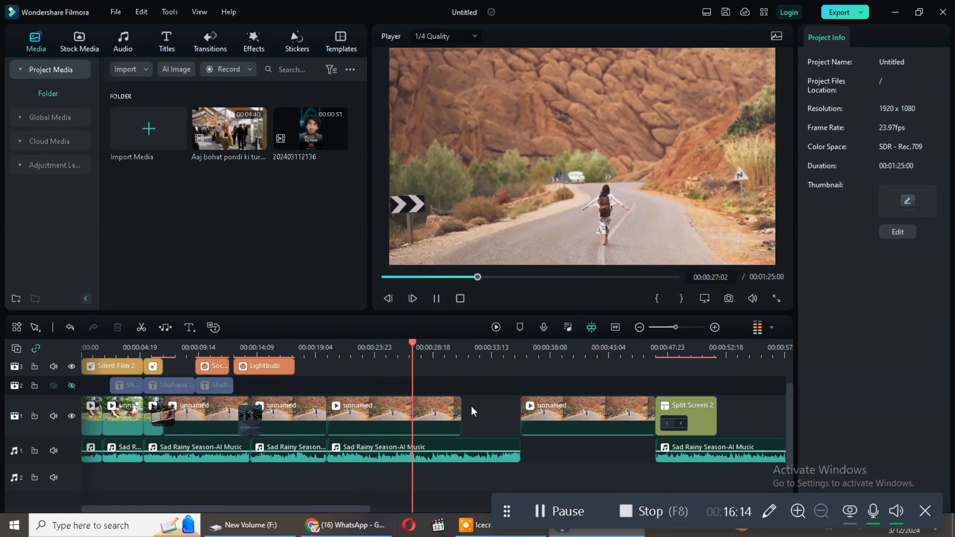
{"action": "left_click", "coordinate": [438, 297]}
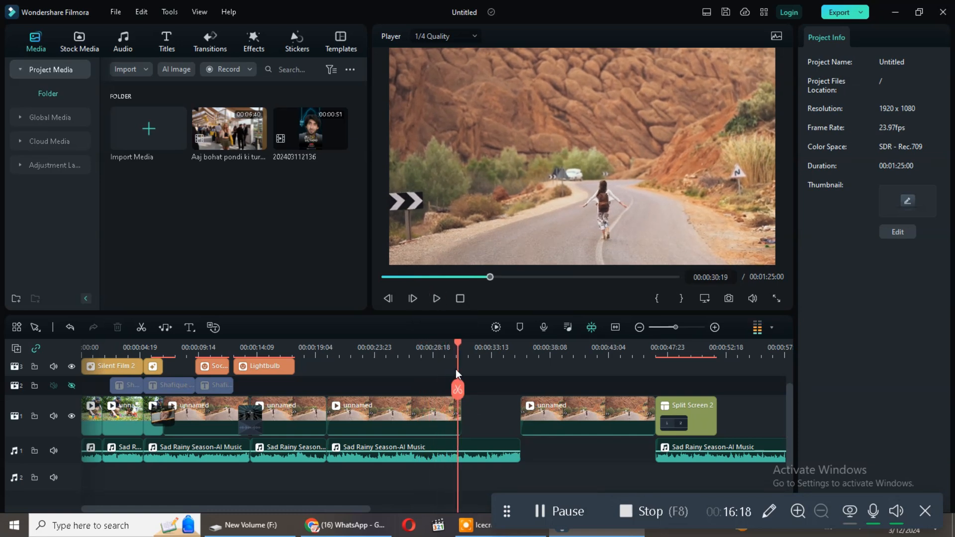
{"action": "left_click_drag", "start_coordinate": [453, 373], "coordinate": [409, 433]}
{"action": "left_click", "coordinate": [410, 412]}
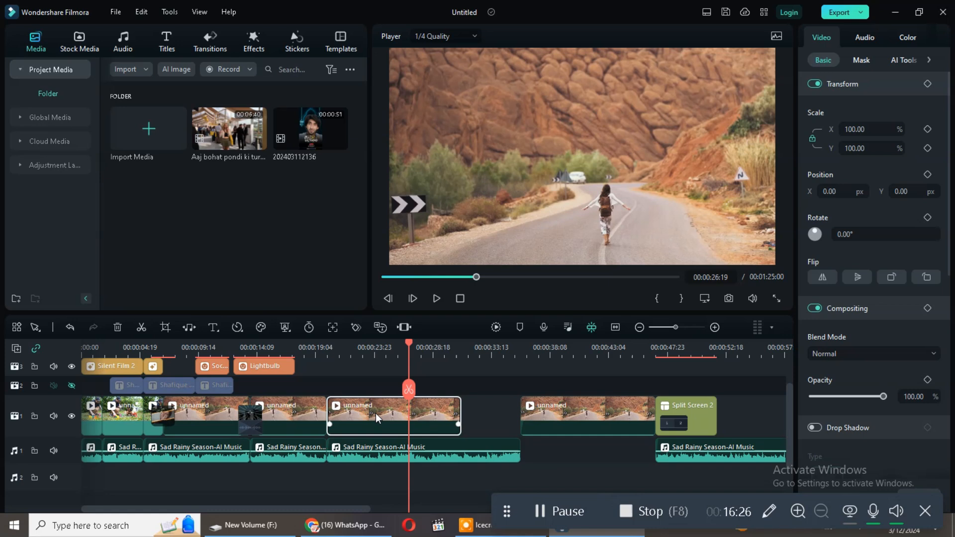
{"action": "left_click_drag", "start_coordinate": [406, 344], "coordinate": [412, 394]}
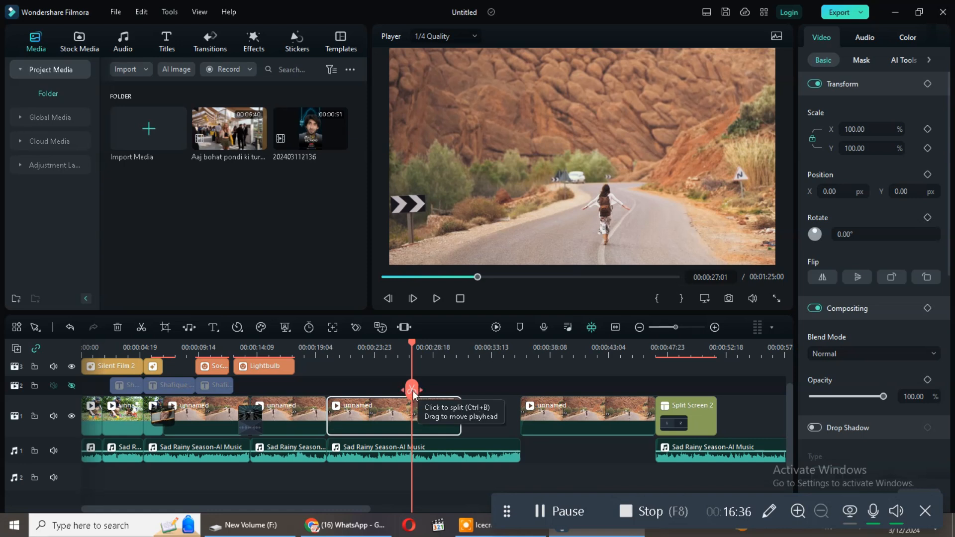
{"action": "left_click", "coordinate": [412, 389]}
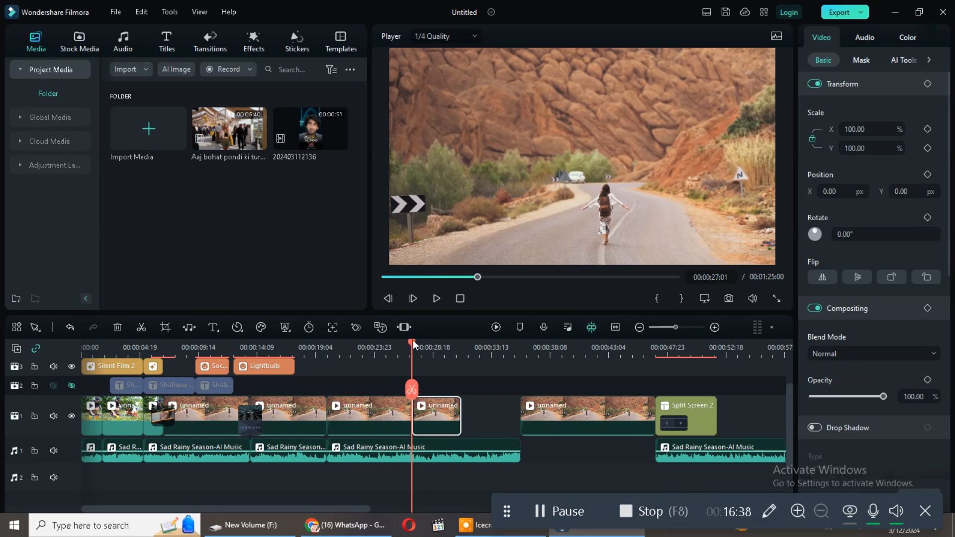
Split the road clip and the music at 00:00:23:07 and delete the road clip piece from there to 00:00:27:01
{"action": "left_click_drag", "start_coordinate": [413, 344], "coordinate": [366, 346]}
{"action": "left_click", "coordinate": [365, 389]}
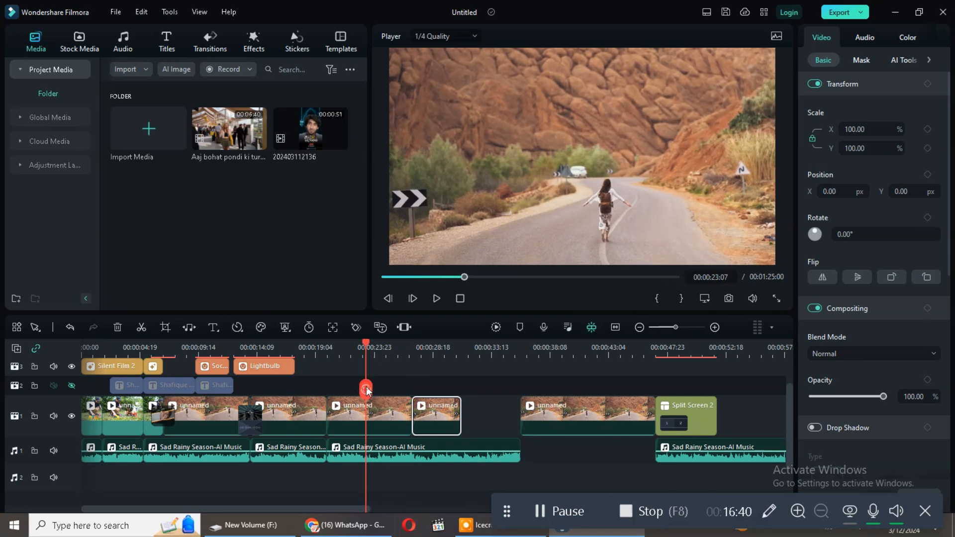
{"action": "left_click", "coordinate": [391, 412]}
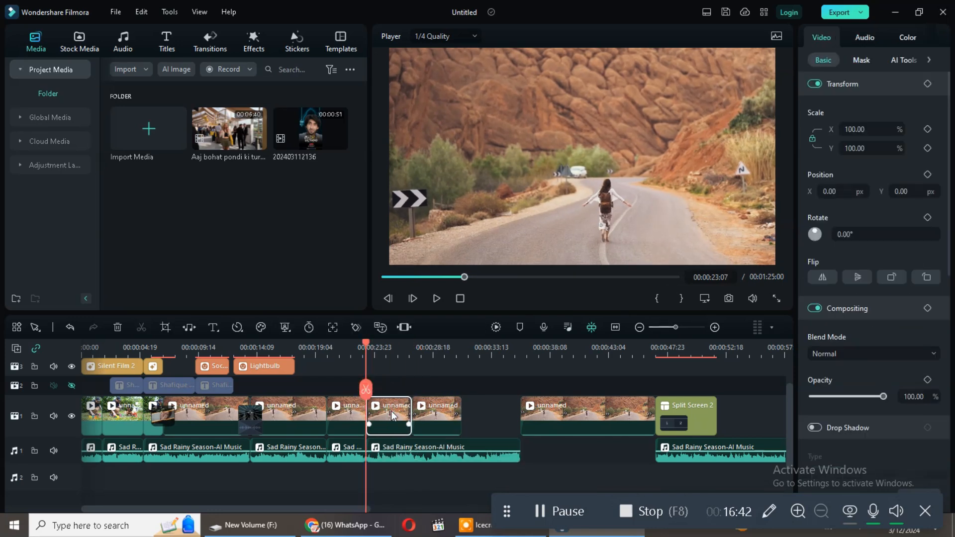
{"action": "key", "text": "Delete"}
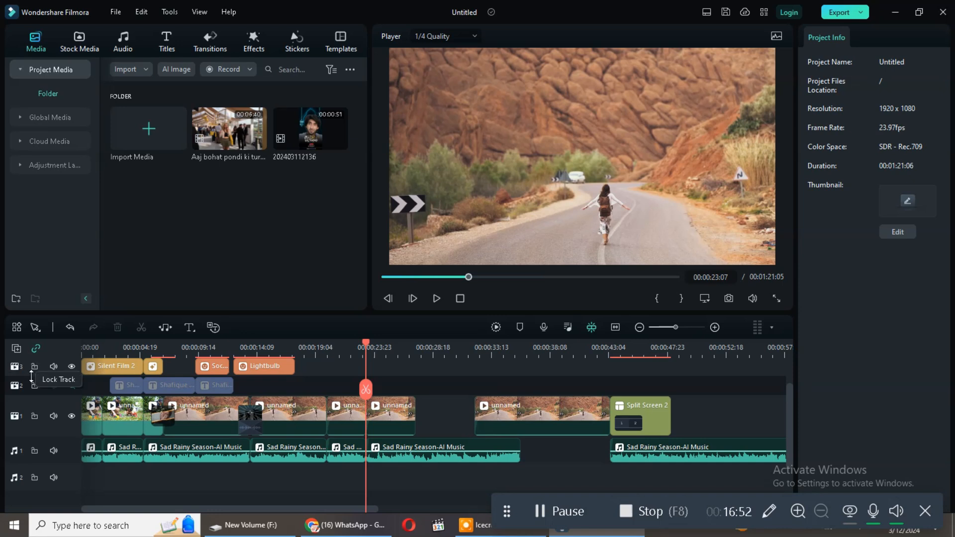
Select the road clip after the cut and play it from 00:00:23:07 to check the cut
{"action": "left_click", "coordinate": [36, 349]}
{"action": "left_click", "coordinate": [395, 417]}
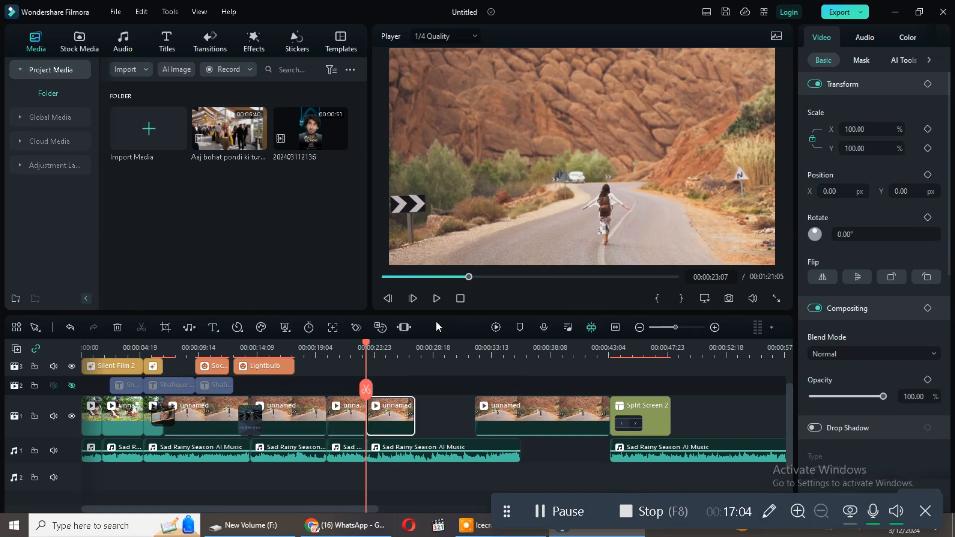
{"action": "left_click", "coordinate": [436, 300]}
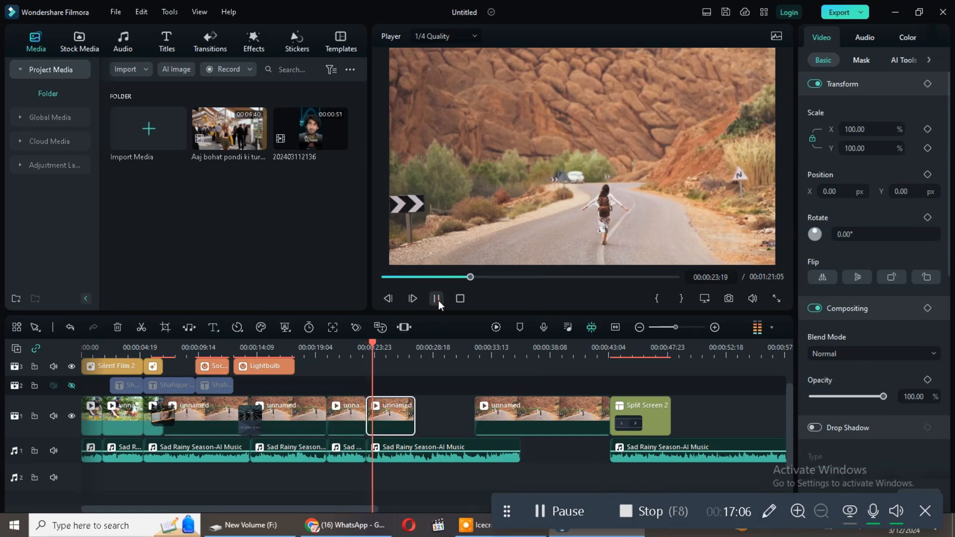
{"action": "left_click", "coordinate": [437, 299]}
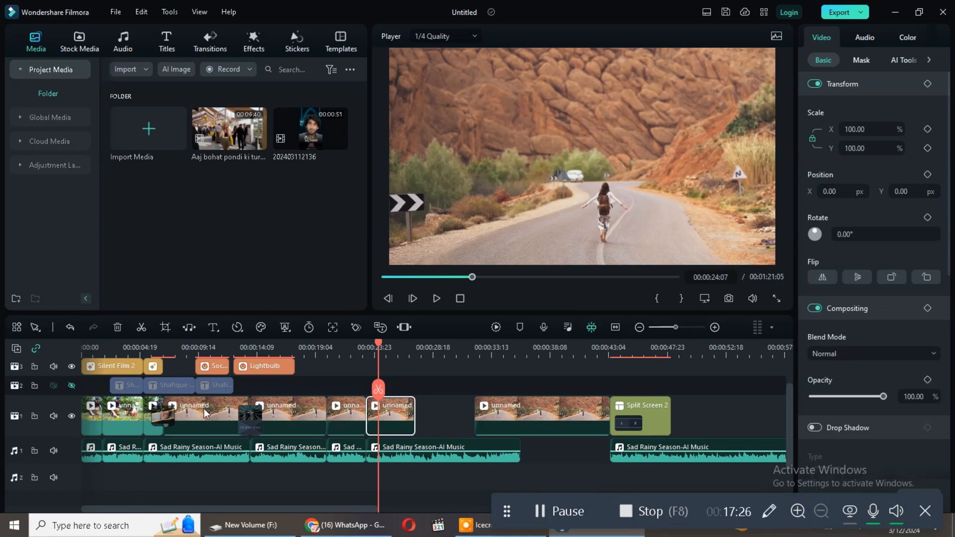
Select the road clip under the playhead at 00:00:24:07 and examine its audio options, from volume to the denoise settings
{"action": "scroll", "coordinate": [287, 412], "scroll_direction": "up", "scroll_amount": 2}
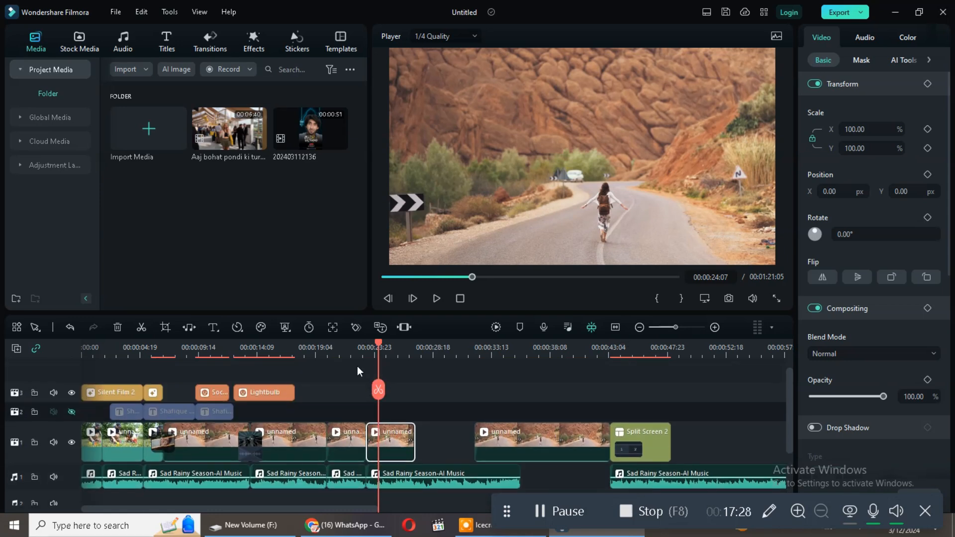
{"action": "left_click", "coordinate": [336, 448]}
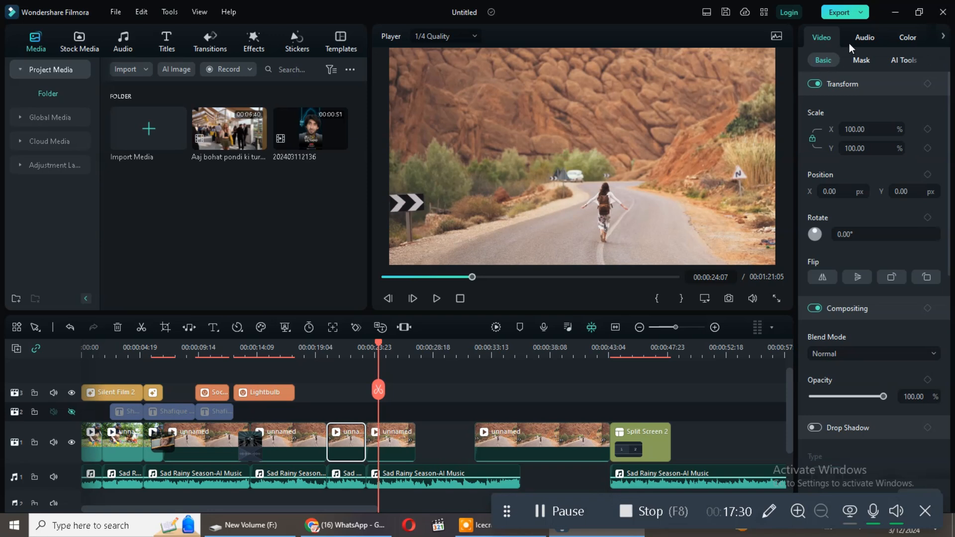
{"action": "scroll", "coordinate": [412, 439], "scroll_direction": "down", "scroll_amount": 2}
{"action": "left_click", "coordinate": [390, 412]}
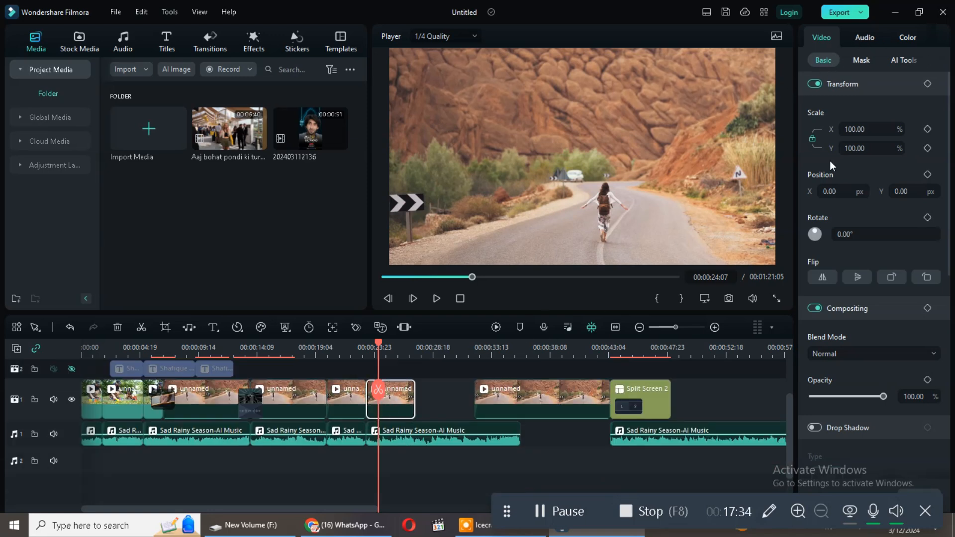
{"action": "left_click", "coordinate": [864, 39]}
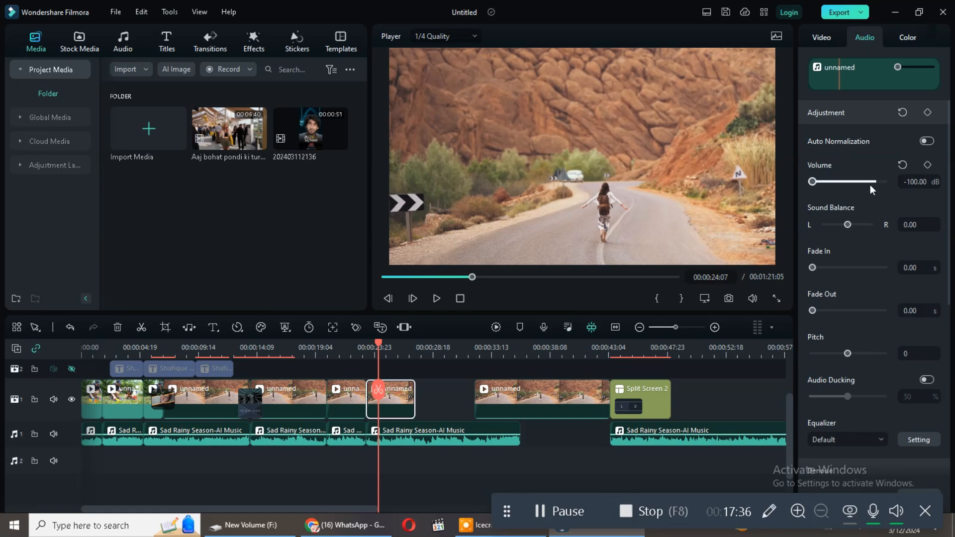
{"action": "left_click_drag", "start_coordinate": [811, 183], "coordinate": [601, 192]}
{"action": "scroll", "coordinate": [873, 275], "scroll_direction": "down", "scroll_amount": 3}
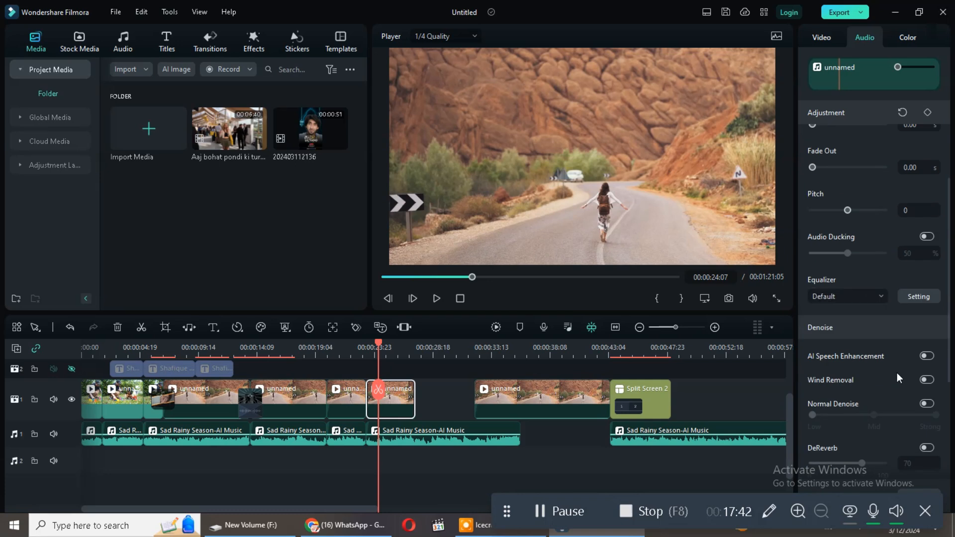
{"action": "scroll", "coordinate": [897, 372], "scroll_direction": "down", "scroll_amount": 2}
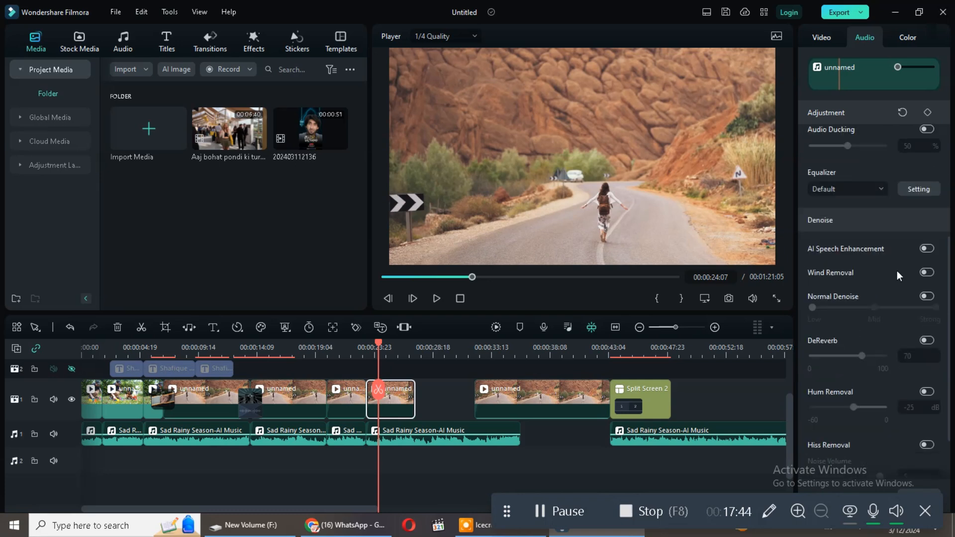
Examine the road clip's mask shapes and AI tools, briefly switching Chroma Key on and off, and return to the basic video settings
{"action": "left_click", "coordinate": [822, 35]}
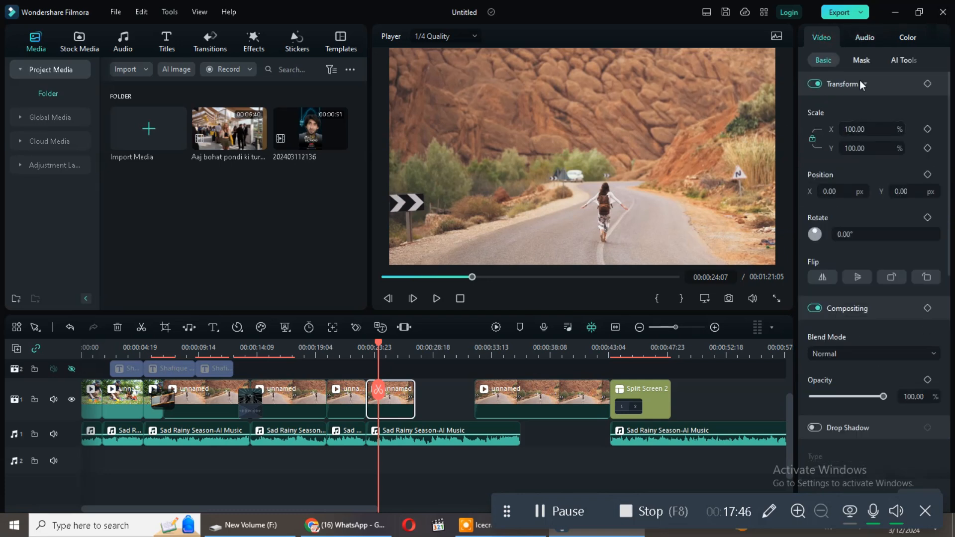
{"action": "left_click", "coordinate": [859, 60]}
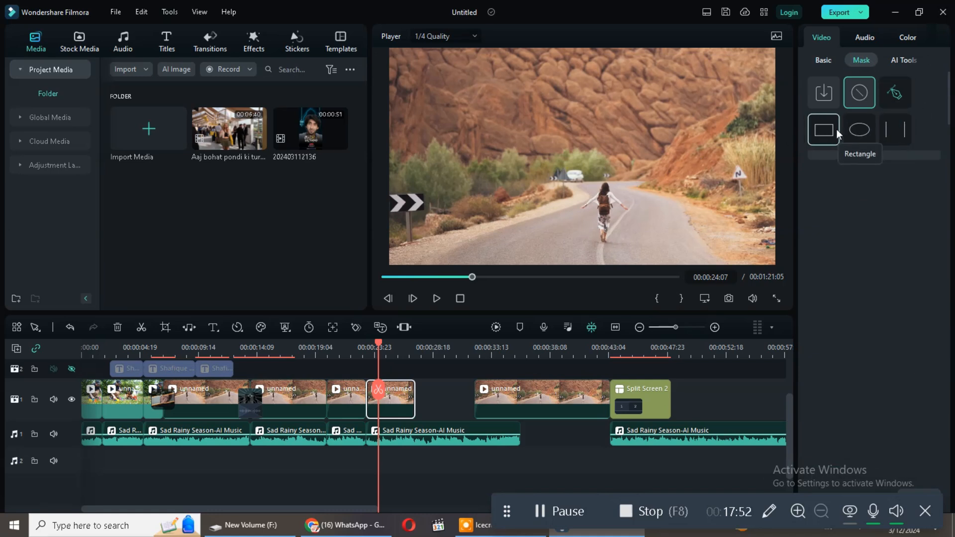
{"action": "left_click", "coordinate": [900, 59]}
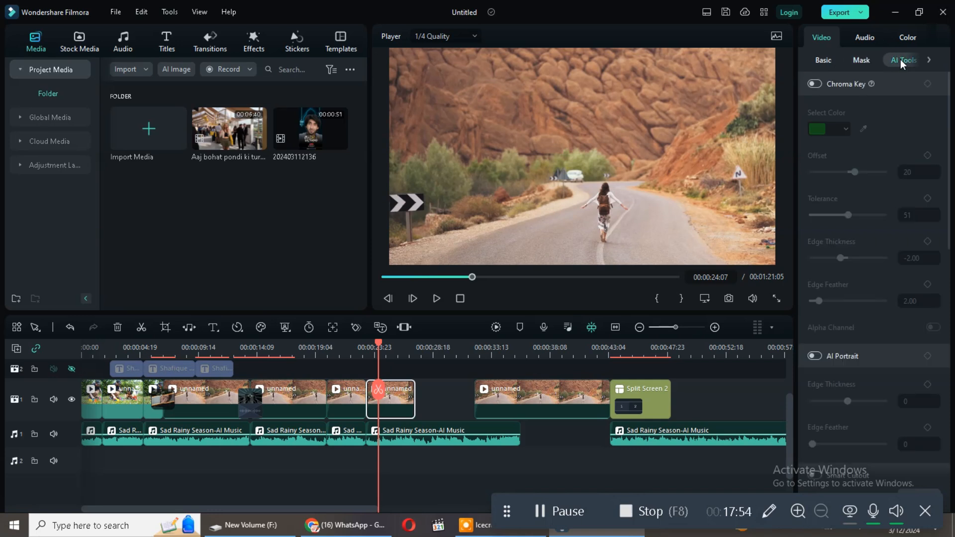
{"action": "left_click", "coordinate": [819, 85]}
{"action": "left_click", "coordinate": [819, 83]}
{"action": "left_click", "coordinate": [831, 62]}
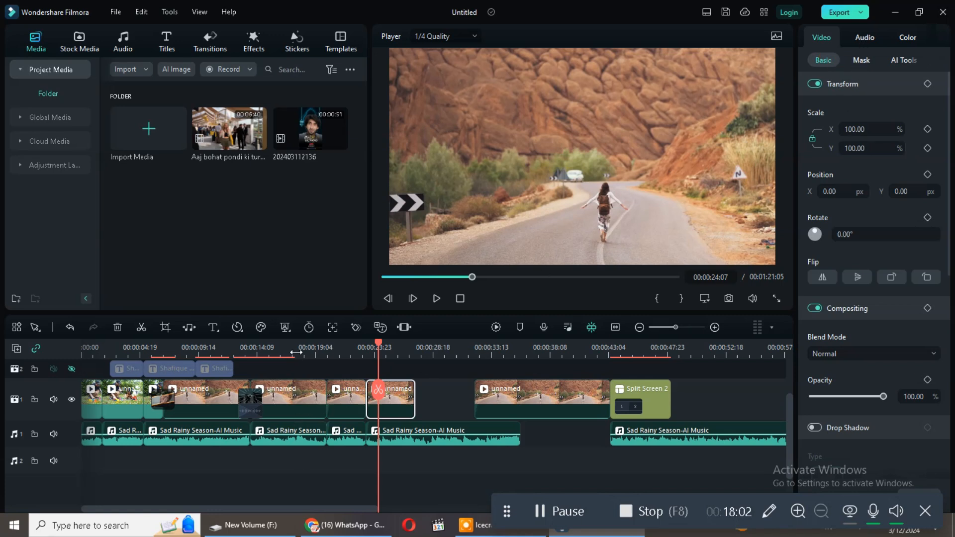
Place the "Aaj bohat pondi" video on a new track above the others, starting at the short road clip near 00:00:20
{"action": "scroll", "coordinate": [279, 442], "scroll_direction": "up", "scroll_amount": 3}
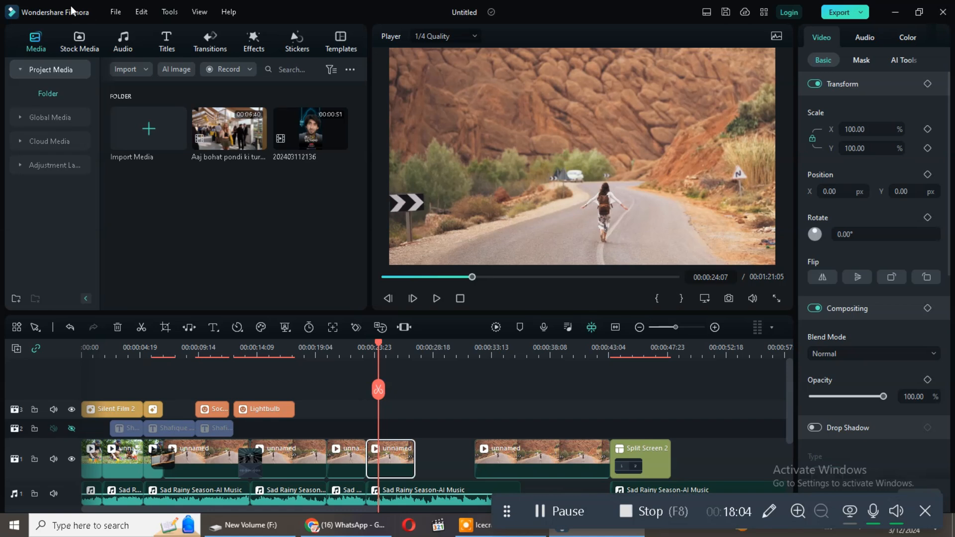
{"action": "left_click_drag", "start_coordinate": [239, 139], "coordinate": [337, 420]}
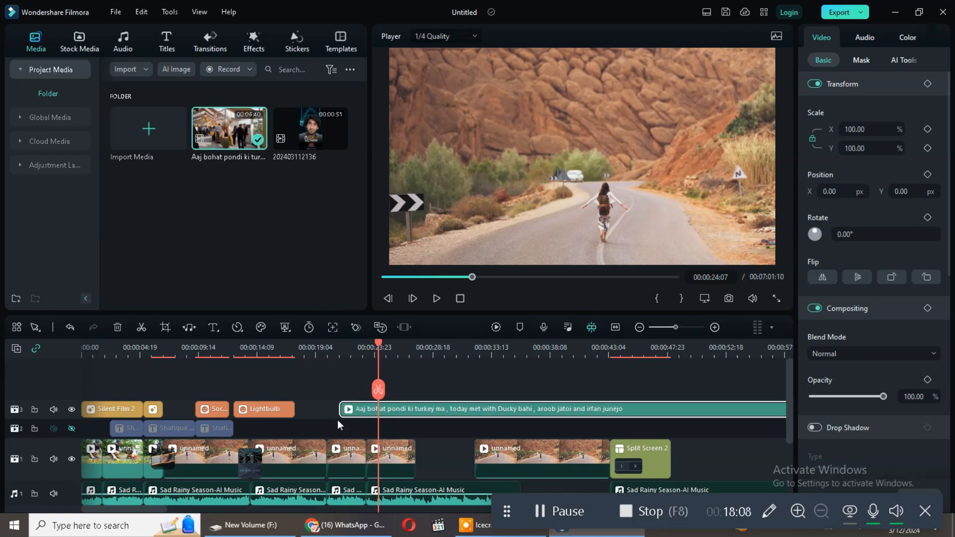
{"action": "left_click", "coordinate": [551, 190]}
{"action": "scroll", "coordinate": [458, 393], "scroll_direction": "down", "scroll_amount": 1}
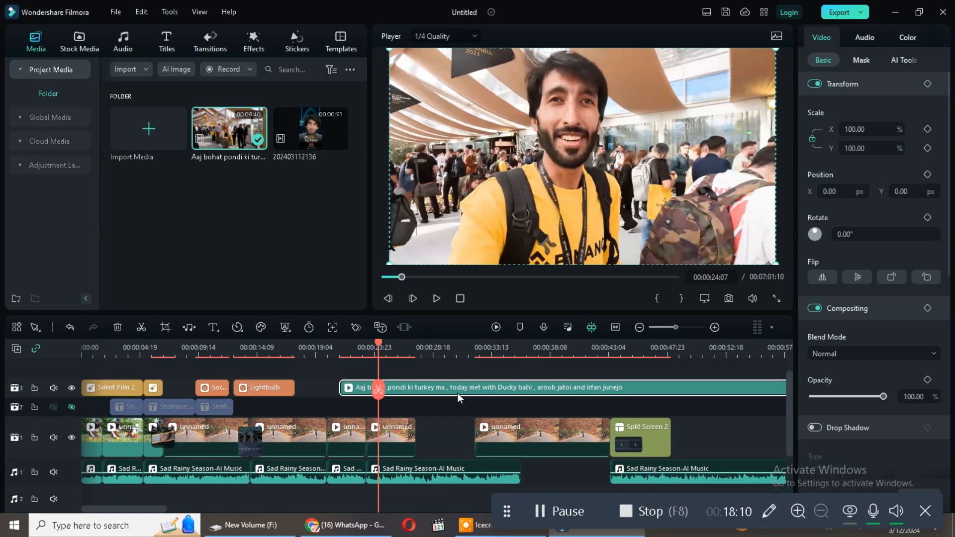
{"action": "left_click_drag", "start_coordinate": [390, 390], "coordinate": [411, 412]}
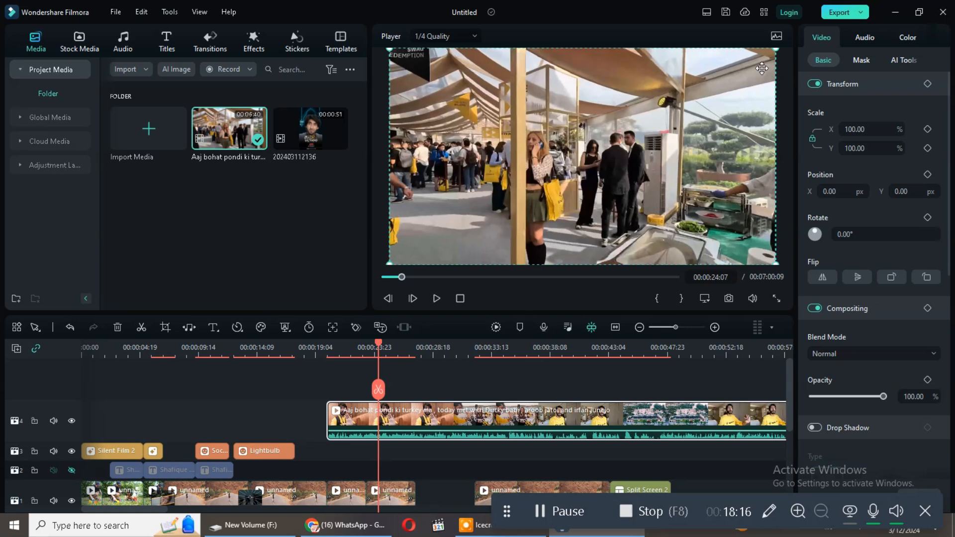
Shrink the overlay video to about 36.5 % and position it at about X -5, Y 221 px, above the woman on the road
{"action": "left_click_drag", "start_coordinate": [771, 49], "coordinate": [605, 87]}
{"action": "left_click_drag", "start_coordinate": [637, 132], "coordinate": [652, 142]}
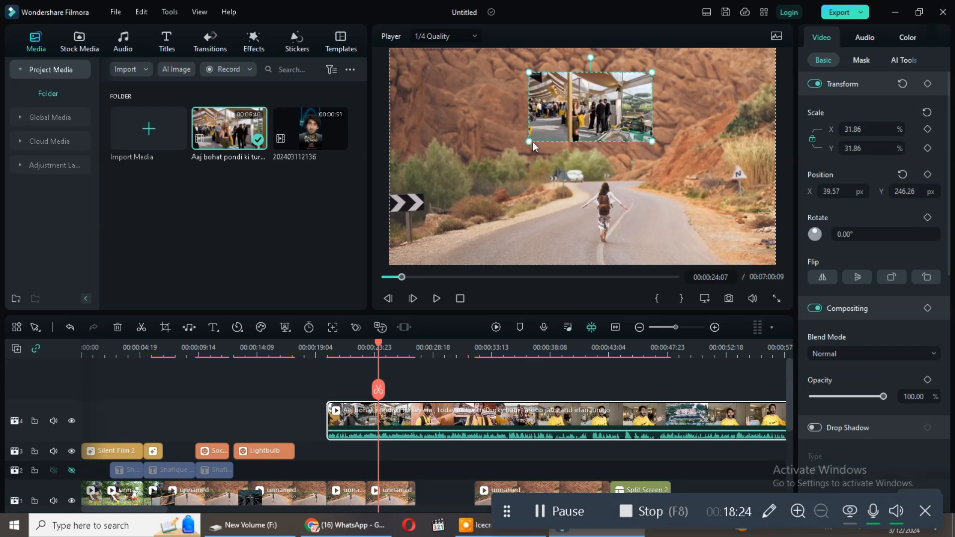
{"action": "left_click_drag", "start_coordinate": [528, 141], "coordinate": [511, 152]}
Play the overlay video over the road footage from 00:00:24:07 to check the picture-in-picture
{"action": "scroll", "coordinate": [412, 459], "scroll_direction": "down", "scroll_amount": 1}
{"action": "scroll", "coordinate": [411, 455], "scroll_direction": "down", "scroll_amount": 4}
{"action": "scroll", "coordinate": [406, 446], "scroll_direction": "up", "scroll_amount": 4}
{"action": "left_click", "coordinate": [434, 299]}
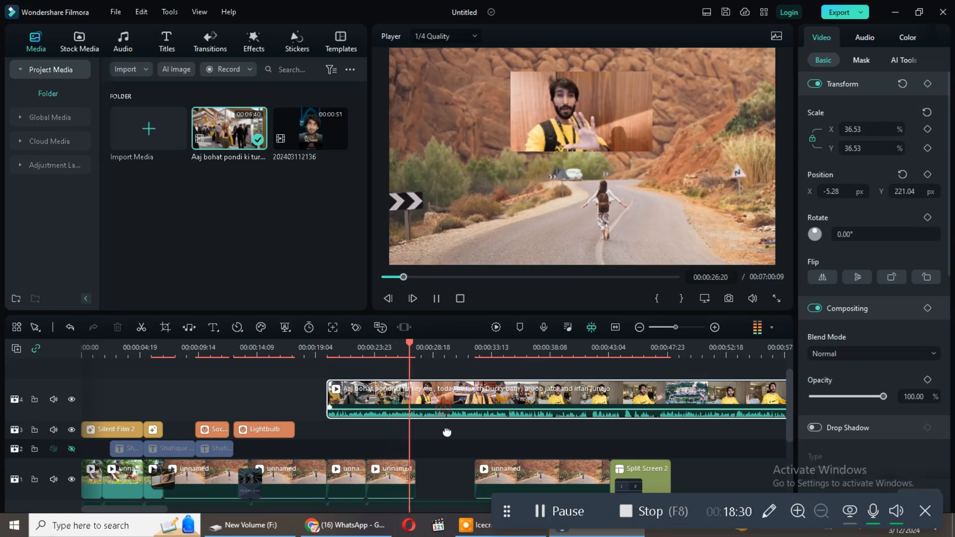
{"action": "left_click", "coordinate": [438, 296]}
Move the last road clip back against the preceding road clip to close the gap in the main video track
{"action": "scroll", "coordinate": [435, 453], "scroll_direction": "down", "scroll_amount": 3}
{"action": "mouse_move", "coordinate": [411, 391]}
{"action": "left_mouse_down"}
{"action": "mouse_move", "coordinate": [468, 390]}
{"action": "mouse_move", "coordinate": [412, 390]}
{"action": "left_mouse_up"}
{"action": "left_click_drag", "start_coordinate": [498, 384], "coordinate": [440, 384]}
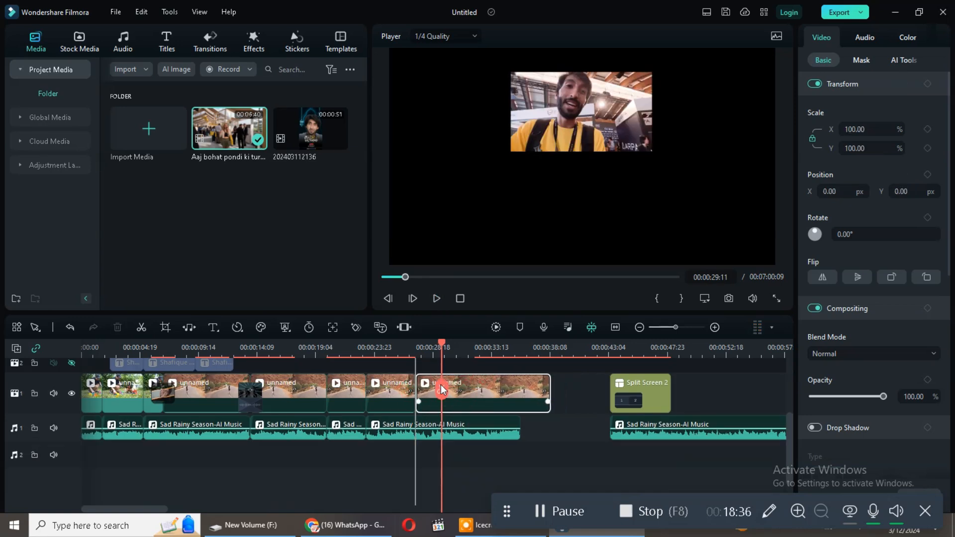
Trim the overlay and road clip at about 00:00:34 and move the last music clip back to the same point
{"action": "scroll", "coordinate": [464, 381], "scroll_direction": "up", "scroll_amount": 2}
{"action": "left_click", "coordinate": [437, 298]}
{"action": "left_click", "coordinate": [702, 475]}
{"action": "left_click_drag", "start_coordinate": [623, 472], "coordinate": [572, 472]}
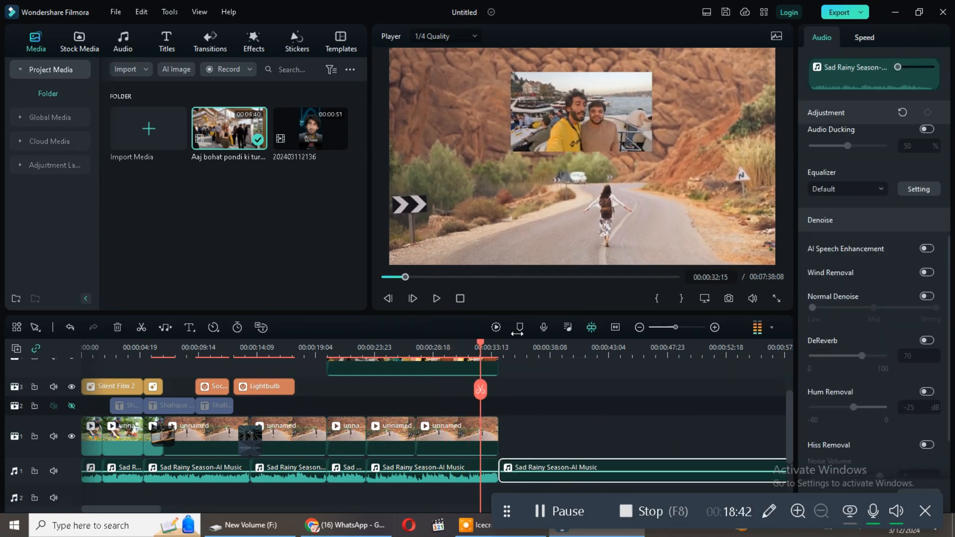
Set the playhead to 00:00:16:18 and move the overlay clip back to start there
{"action": "left_click_drag", "start_coordinate": [481, 344], "coordinate": [287, 374]}
{"action": "scroll", "coordinate": [287, 374], "scroll_direction": "up", "scroll_amount": 3}
{"action": "left_click_drag", "start_coordinate": [330, 409], "coordinate": [288, 407]}
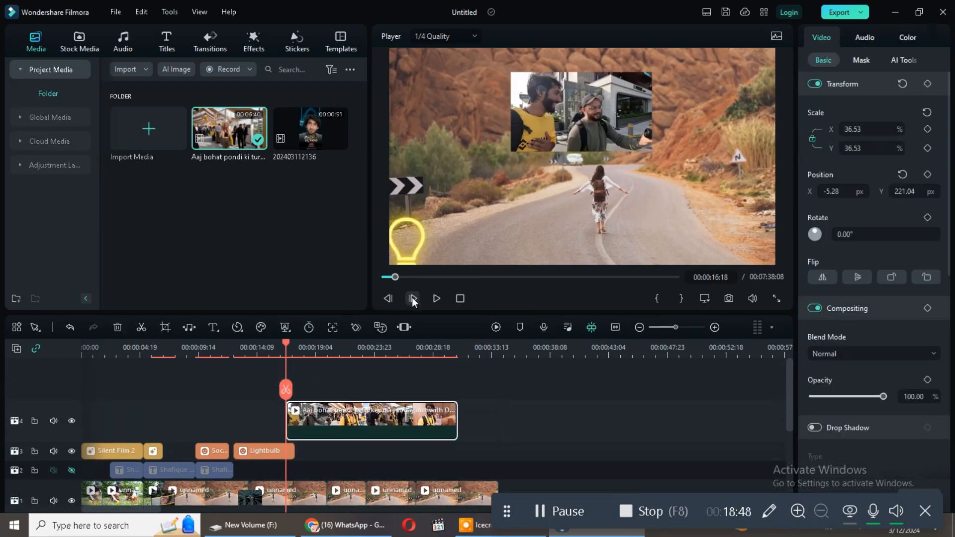
Play the overlay from 00:00:16:18 to 00:00:28:07 and check the video and music tracks beneath it
{"action": "left_click", "coordinate": [436, 299]}
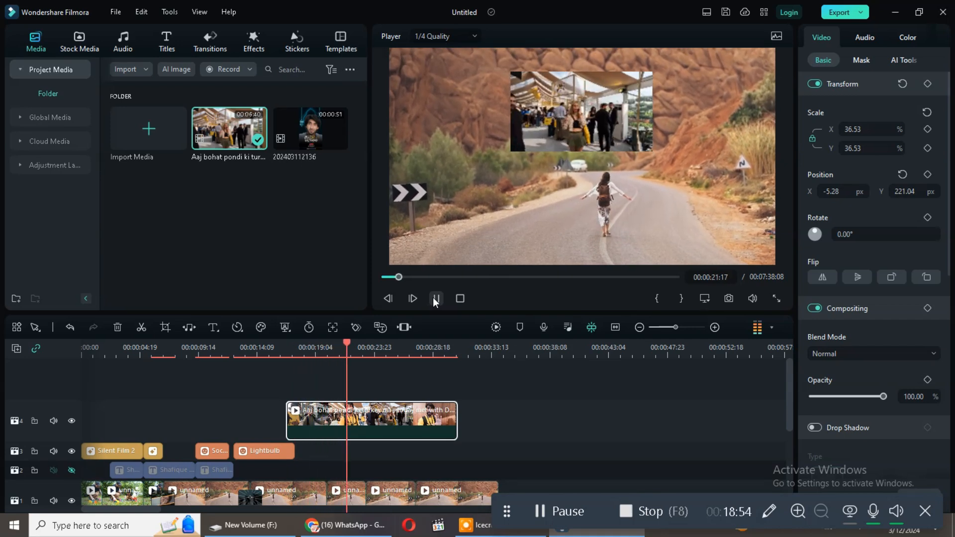
{"action": "scroll", "coordinate": [419, 423], "scroll_direction": "down", "scroll_amount": 5}
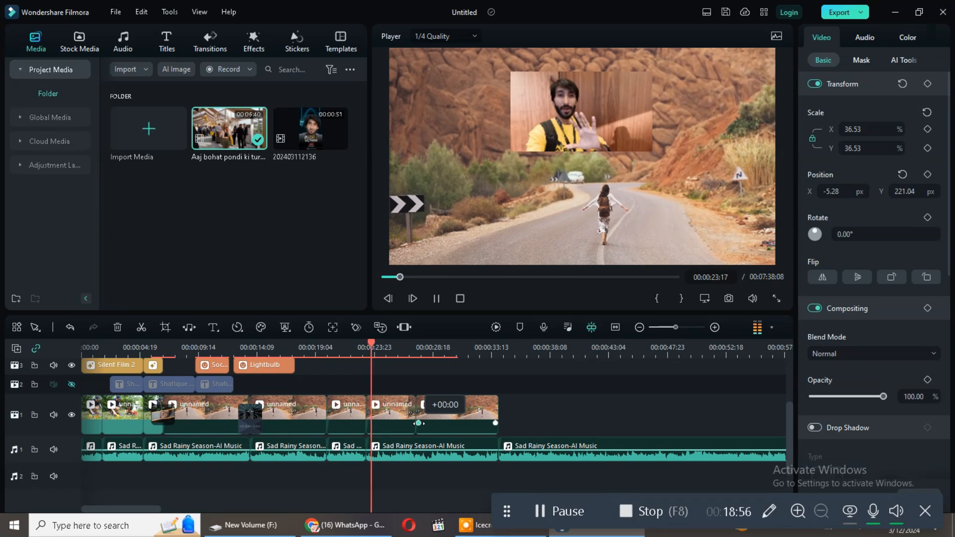
{"action": "scroll", "coordinate": [413, 434], "scroll_direction": "up", "scroll_amount": 3}
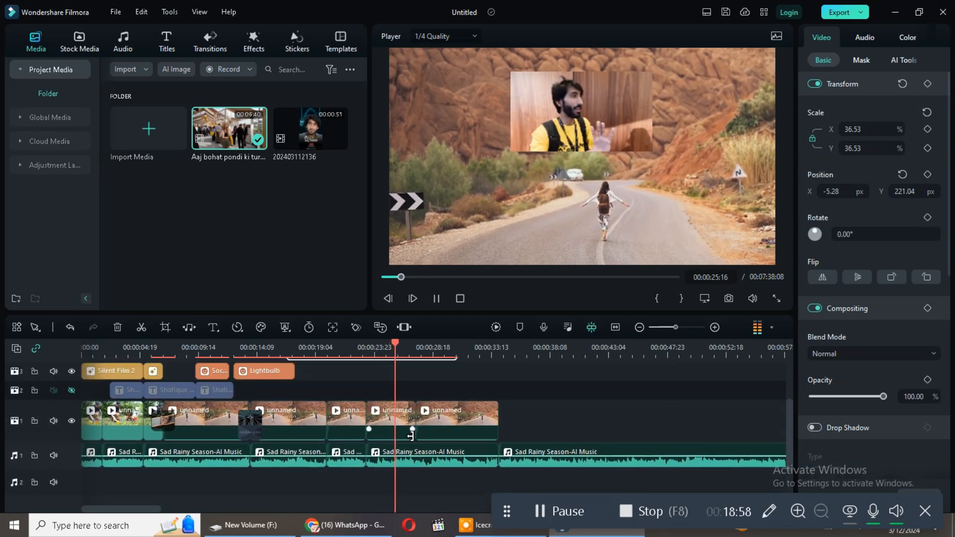
{"action": "scroll", "coordinate": [405, 425], "scroll_direction": "up", "scroll_amount": 2}
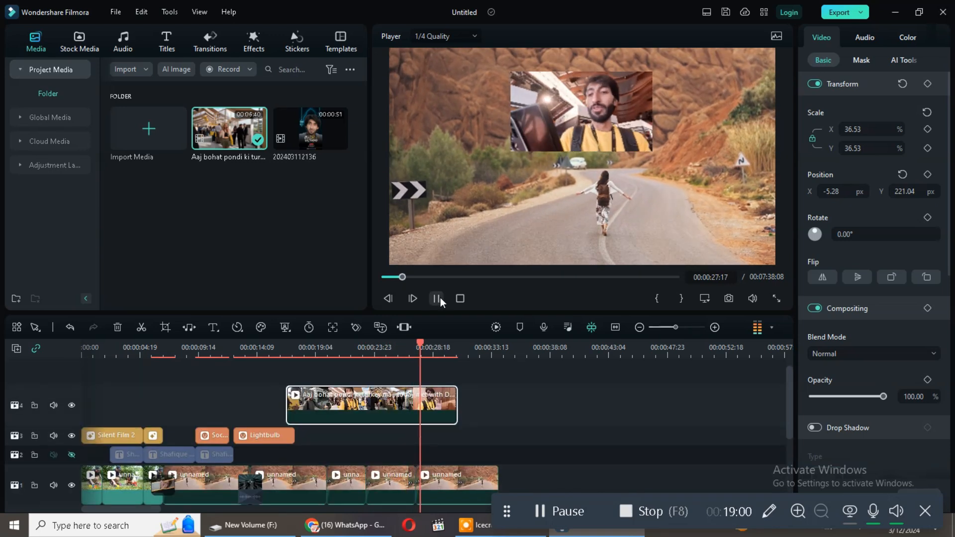
{"action": "scroll", "coordinate": [438, 455], "scroll_direction": "down", "scroll_amount": 4}
{"action": "key", "text": "space"}
{"action": "scroll", "coordinate": [427, 448], "scroll_direction": "up", "scroll_amount": 1}
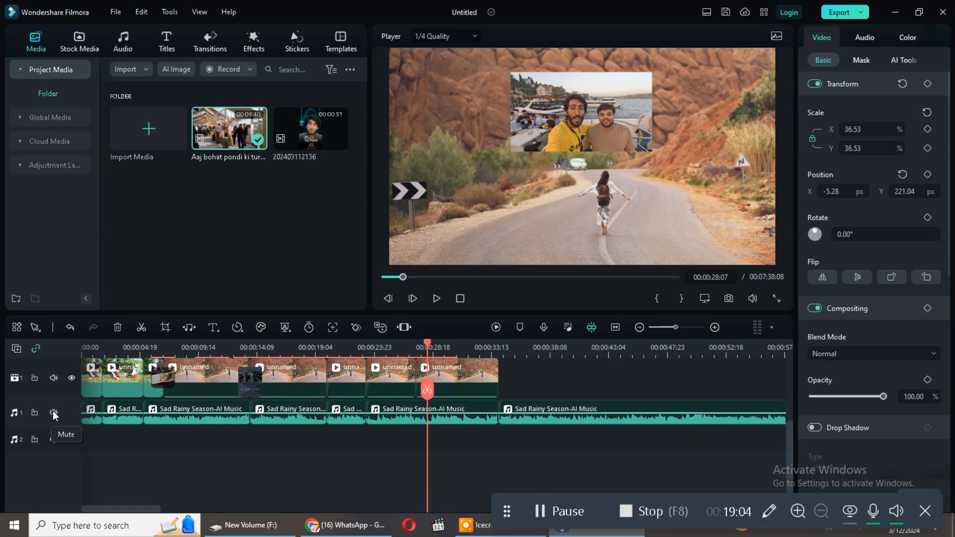
Select the overlay clip and raise its audio volume to 12 dB
{"action": "scroll", "coordinate": [397, 410], "scroll_direction": "up", "scroll_amount": 3}
{"action": "left_click", "coordinate": [375, 411]}
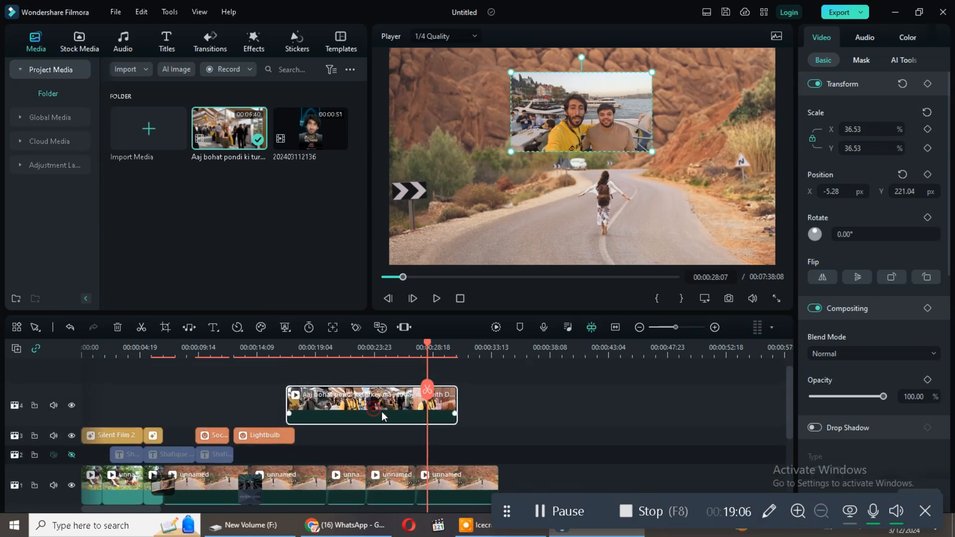
{"action": "left_click", "coordinate": [866, 38]}
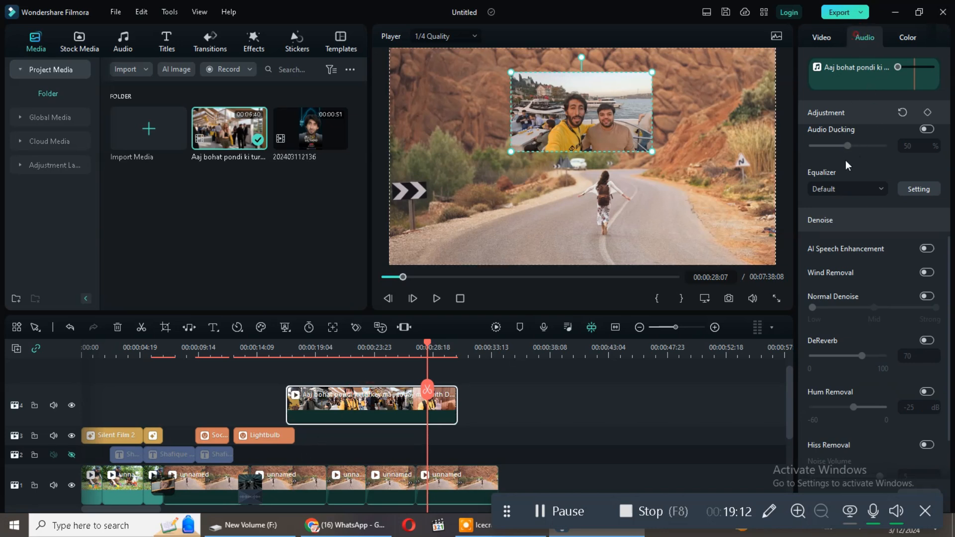
{"action": "scroll", "coordinate": [852, 139], "scroll_direction": "up", "scroll_amount": 5}
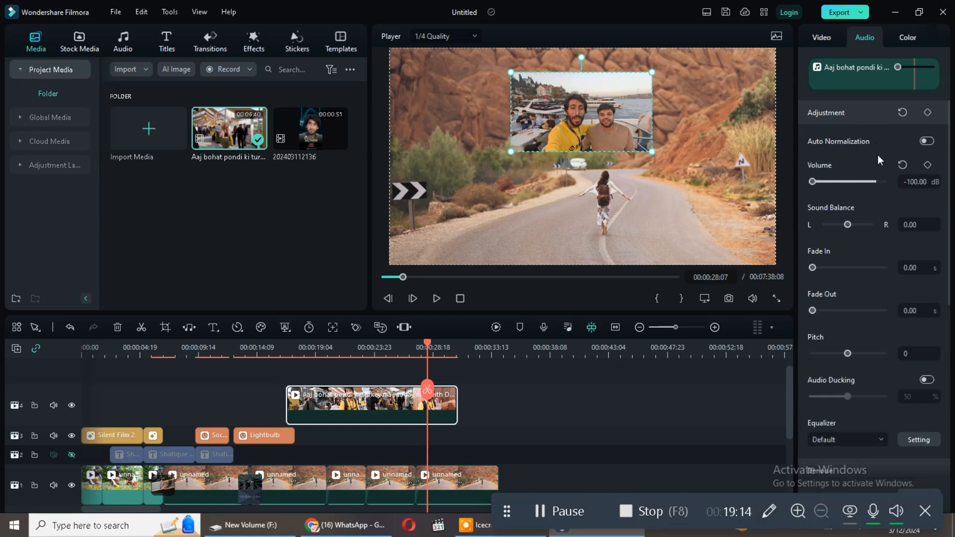
{"action": "left_click_drag", "start_coordinate": [823, 181], "coordinate": [883, 181]}
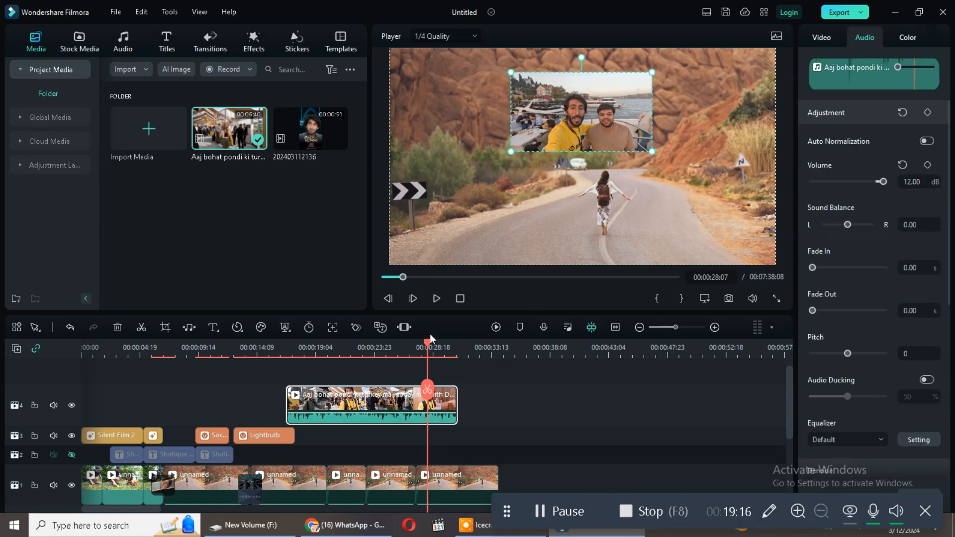
Play the overlay from its start to listen to its sound, then briefly mute the music track
{"action": "left_click_drag", "start_coordinate": [427, 344], "coordinate": [287, 345]}
{"action": "left_click", "coordinate": [437, 299]}
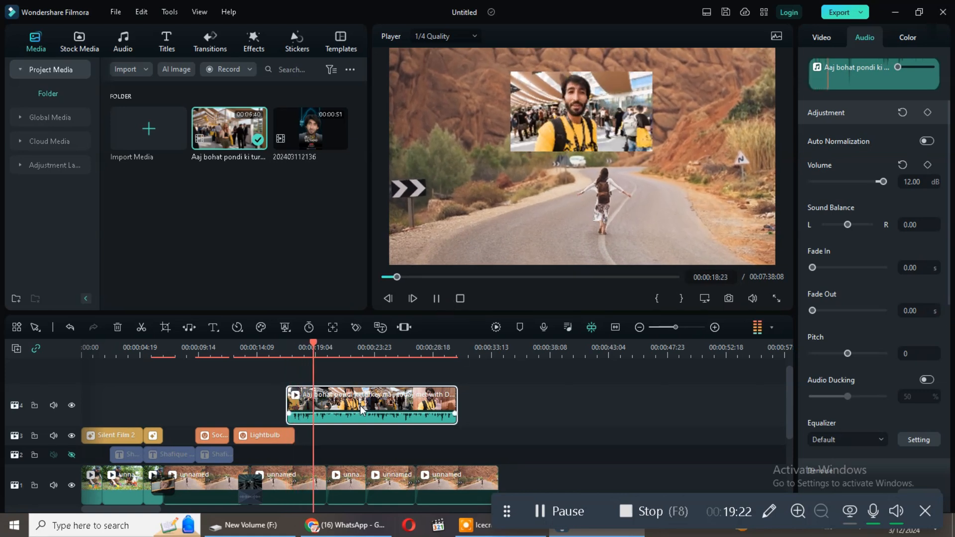
{"action": "left_click", "coordinate": [436, 298]}
{"action": "scroll", "coordinate": [337, 399], "scroll_direction": "down", "scroll_amount": 3}
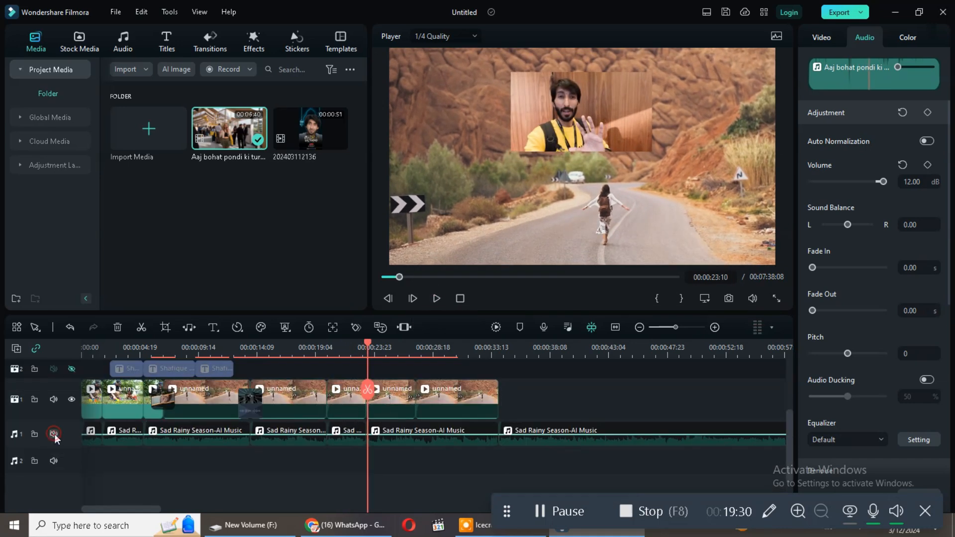
{"action": "scroll", "coordinate": [423, 459], "scroll_direction": "up", "scroll_amount": 3}
{"action": "scroll", "coordinate": [399, 408], "scroll_direction": "down", "scroll_amount": 1}
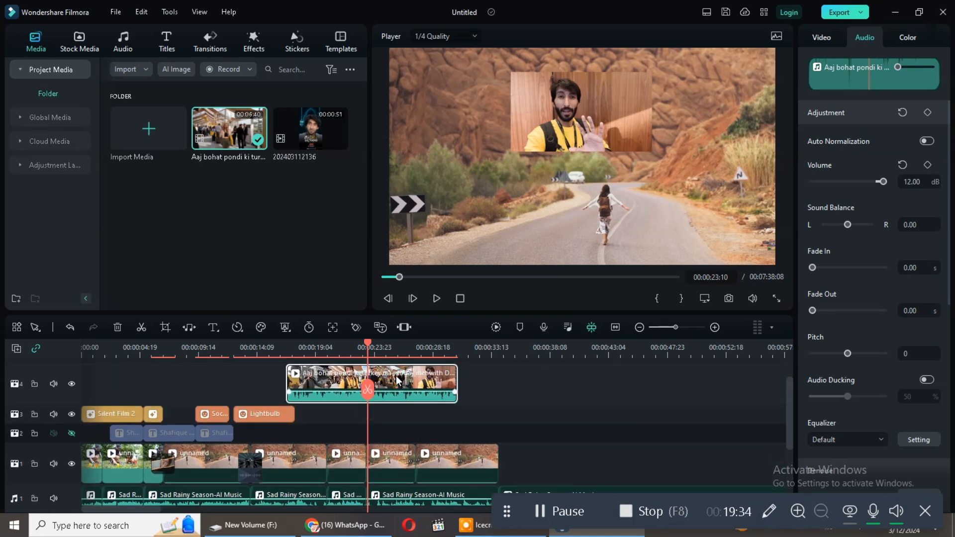
Lower the volume of the music clip beginning near 00:00:23:07 and play from 00:00:23:10 to check the mix with the overlay
{"action": "scroll", "coordinate": [444, 444], "scroll_direction": "down", "scroll_amount": 3}
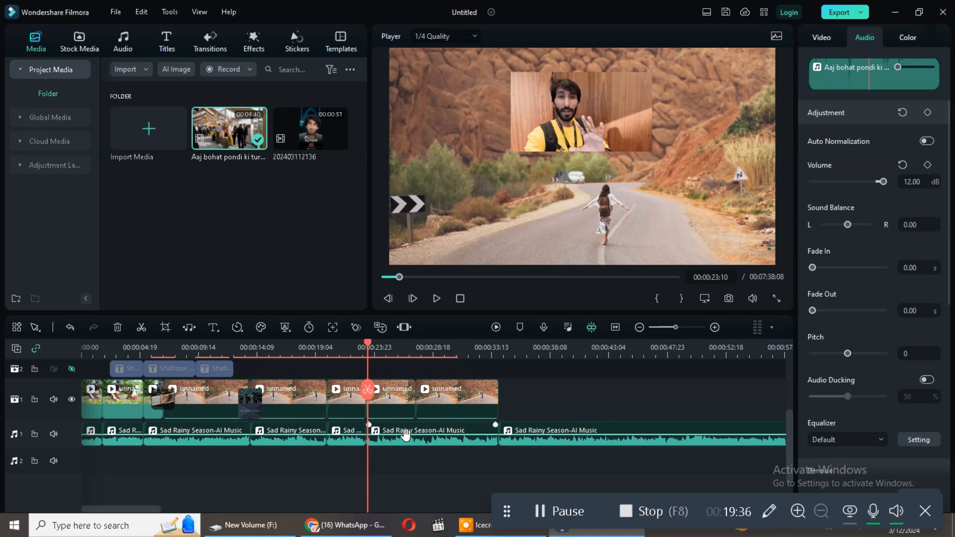
{"action": "left_click_drag", "start_coordinate": [406, 435], "coordinate": [426, 436]}
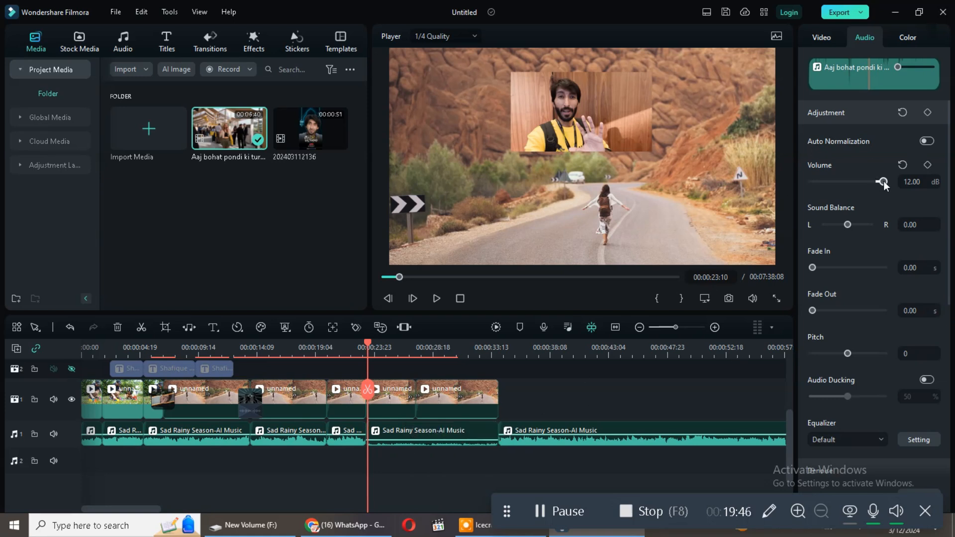
{"action": "left_click", "coordinate": [433, 298]}
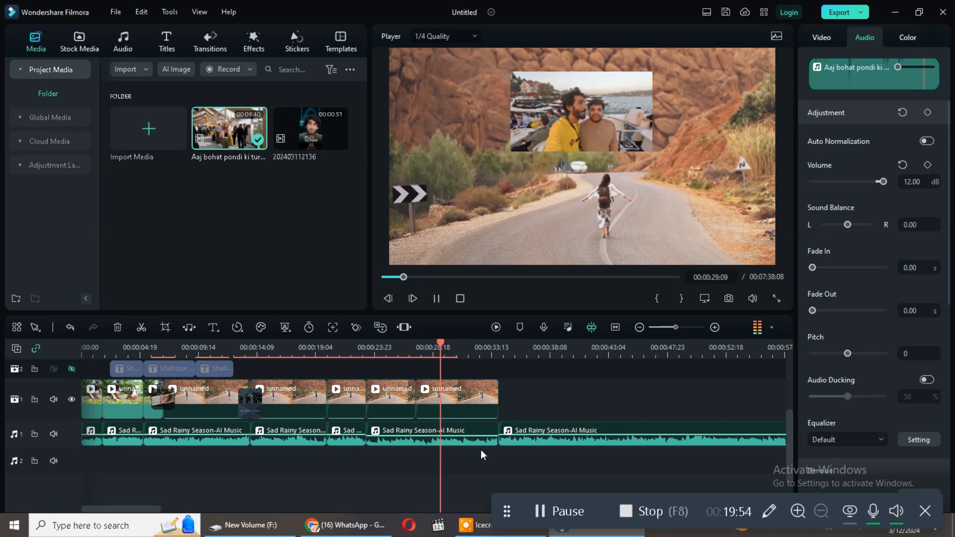
{"action": "left_click", "coordinate": [437, 299]}
{"action": "scroll", "coordinate": [471, 429], "scroll_direction": "up", "scroll_amount": 3}
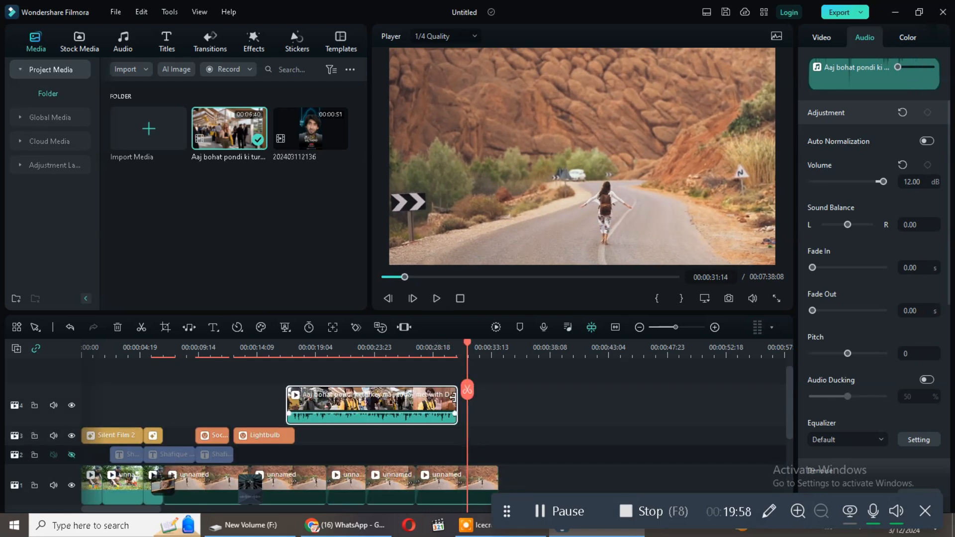
Extend the end of the overlay clip to about 00:00:50 and play the added part from 00:00:31:14
{"action": "left_click_drag", "start_coordinate": [467, 401], "coordinate": [690, 401]}
{"action": "left_click", "coordinate": [436, 299]}
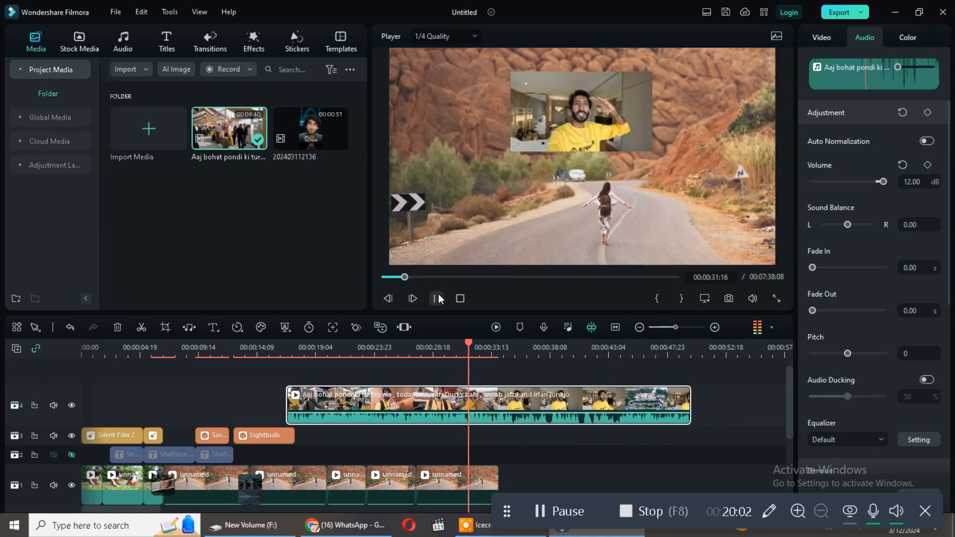
{"action": "left_click", "coordinate": [437, 298]}
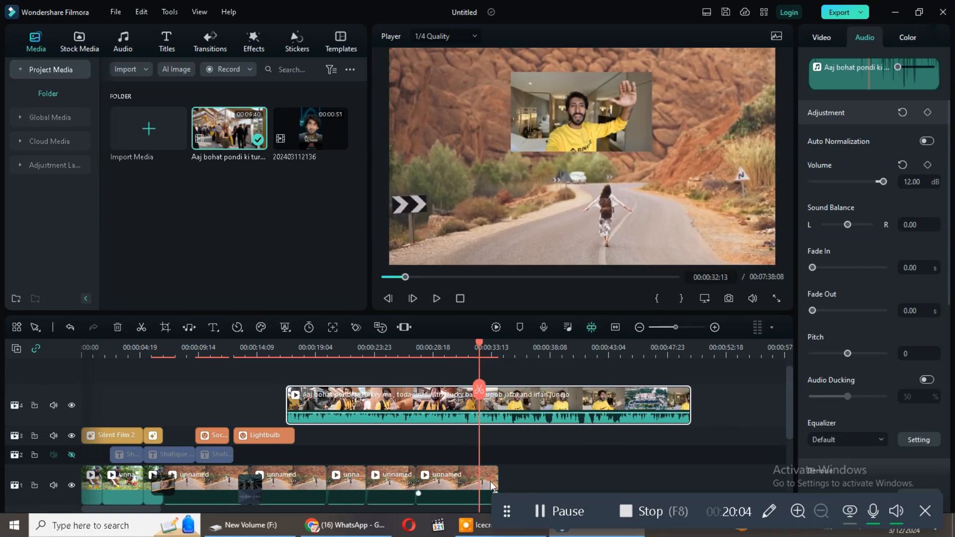
Move the overlay clip earlier to start at about 00:00:08 and play it from 00:00:22:04
{"action": "left_click_drag", "start_coordinate": [379, 398], "coordinate": [276, 399]}
{"action": "left_click_drag", "start_coordinate": [478, 342], "coordinate": [352, 376]}
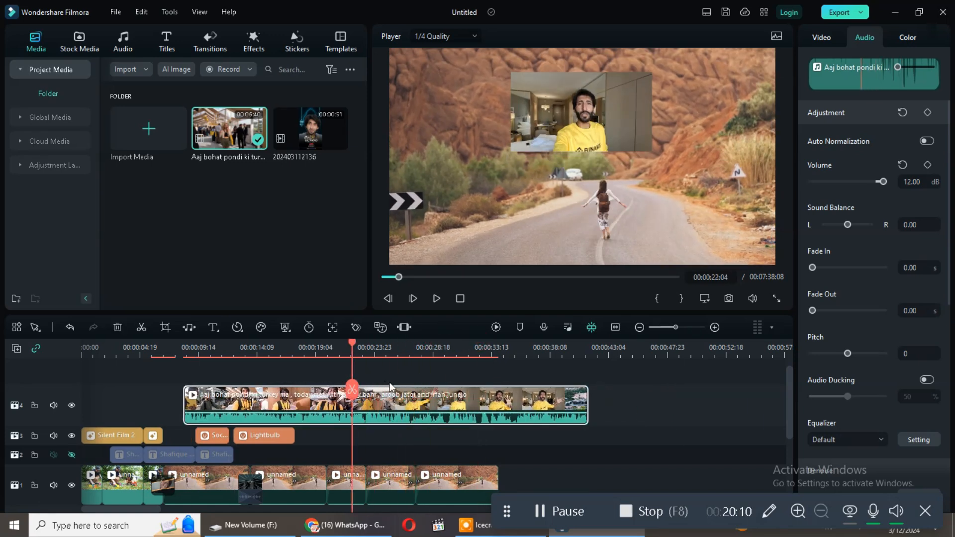
{"action": "left_click", "coordinate": [440, 301]}
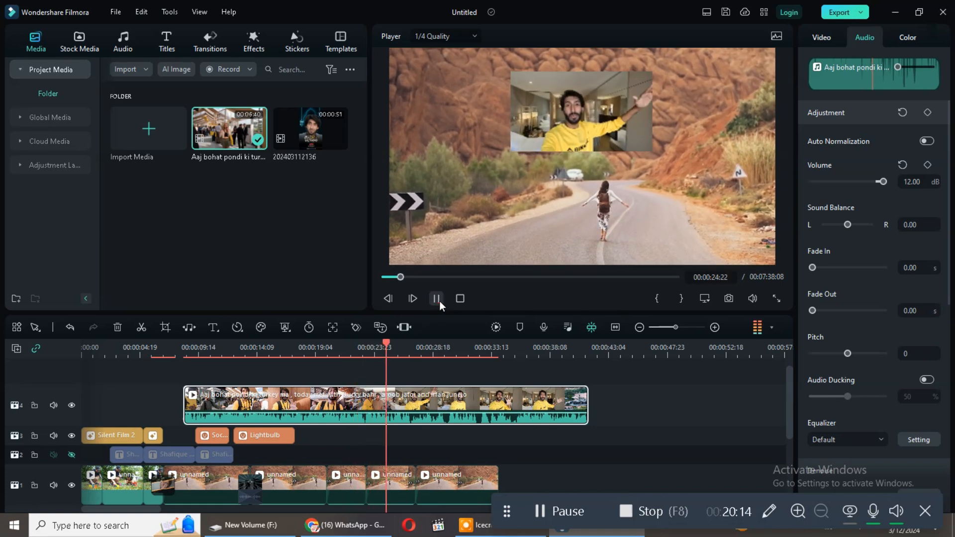
{"action": "left_click", "coordinate": [440, 299]}
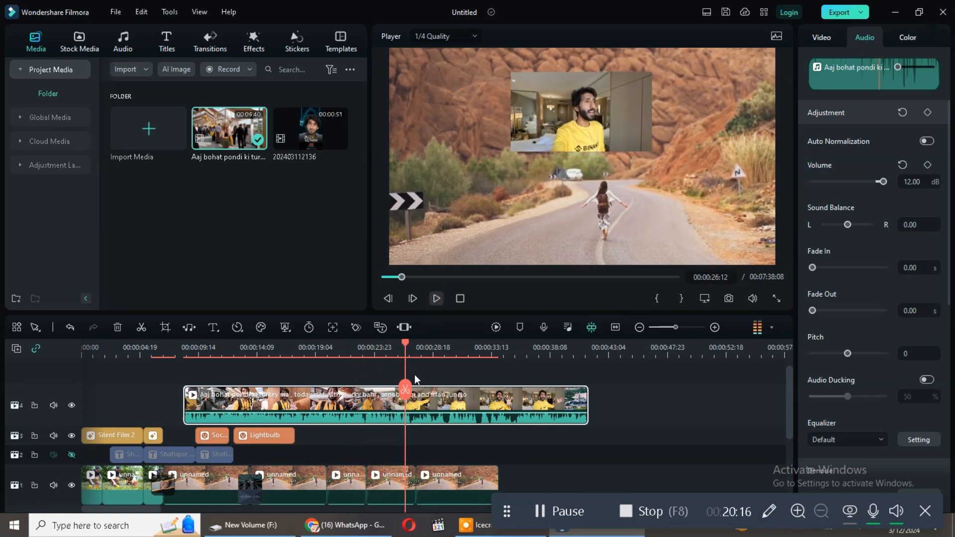
{"action": "scroll", "coordinate": [432, 397], "scroll_direction": "down", "scroll_amount": 2}
{"action": "scroll", "coordinate": [442, 438], "scroll_direction": "up", "scroll_amount": 2}
{"action": "scroll", "coordinate": [422, 402], "scroll_direction": "down", "scroll_amount": 2}
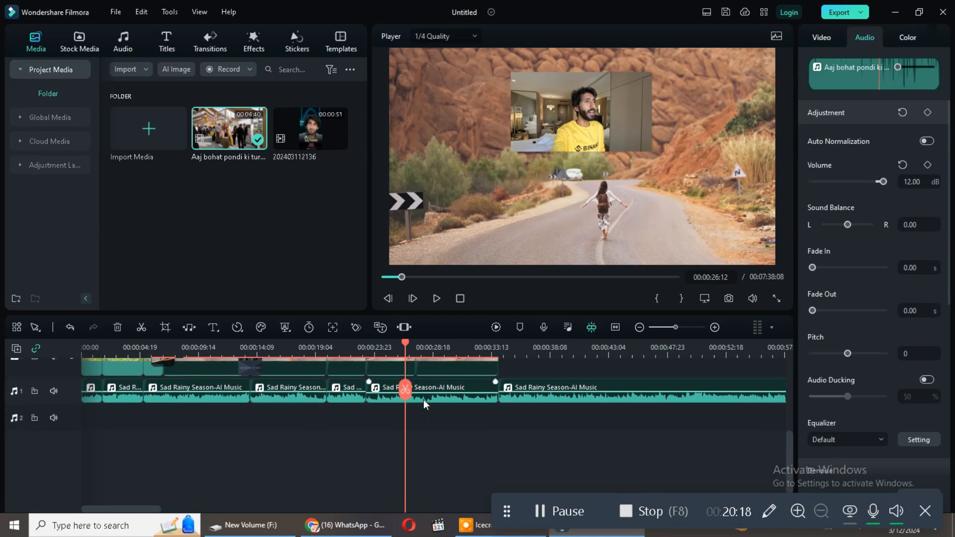
{"action": "scroll", "coordinate": [435, 401], "scroll_direction": "up", "scroll_amount": 2}
{"action": "scroll", "coordinate": [454, 393], "scroll_direction": "up", "scroll_amount": 3}
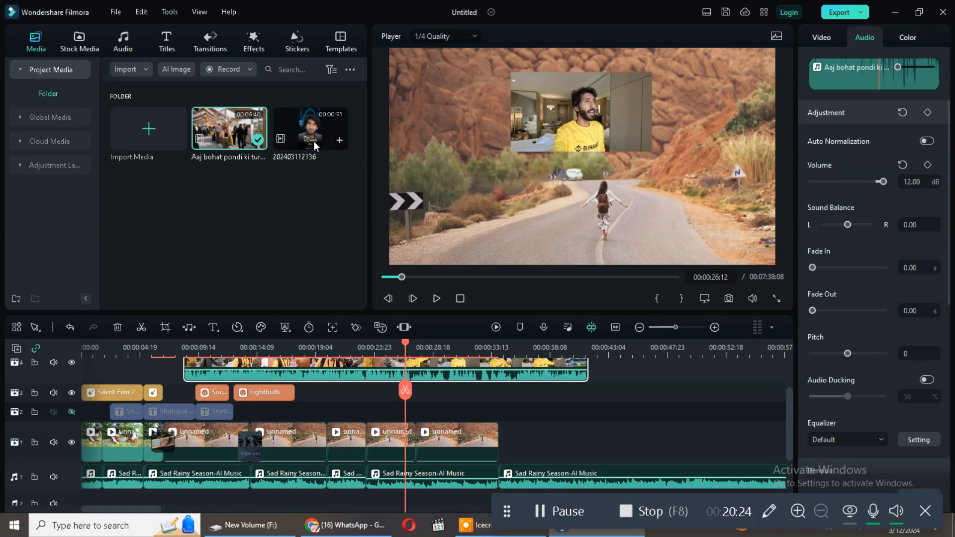
{"action": "scroll", "coordinate": [420, 387], "scroll_direction": "up", "scroll_amount": 3}
{"action": "left_click_drag", "start_coordinate": [310, 130], "coordinate": [334, 403]}
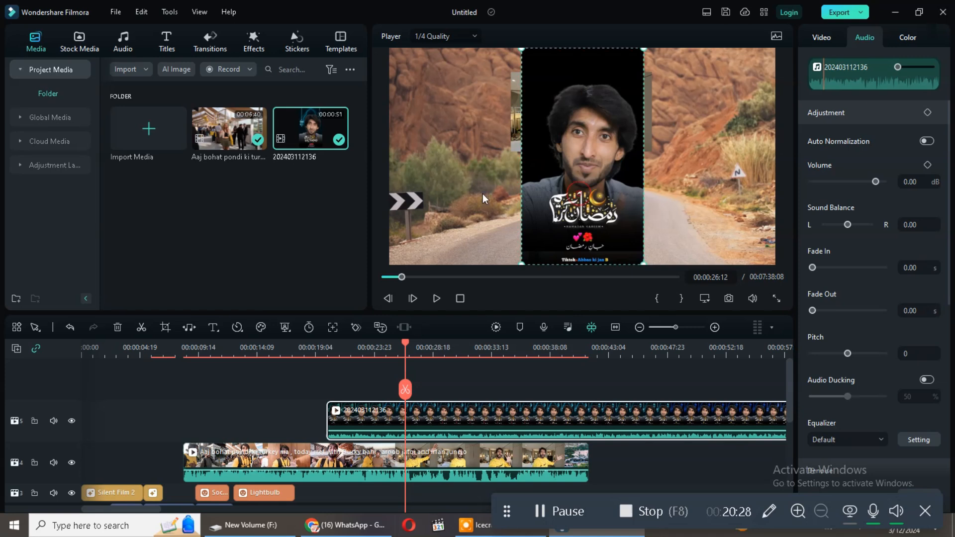
{"action": "left_click_drag", "start_coordinate": [580, 200], "coordinate": [448, 201]}
{"action": "left_click_drag", "start_coordinate": [511, 49], "coordinate": [445, 94]}
{"action": "left_click_drag", "start_coordinate": [436, 170], "coordinate": [843, 165]}
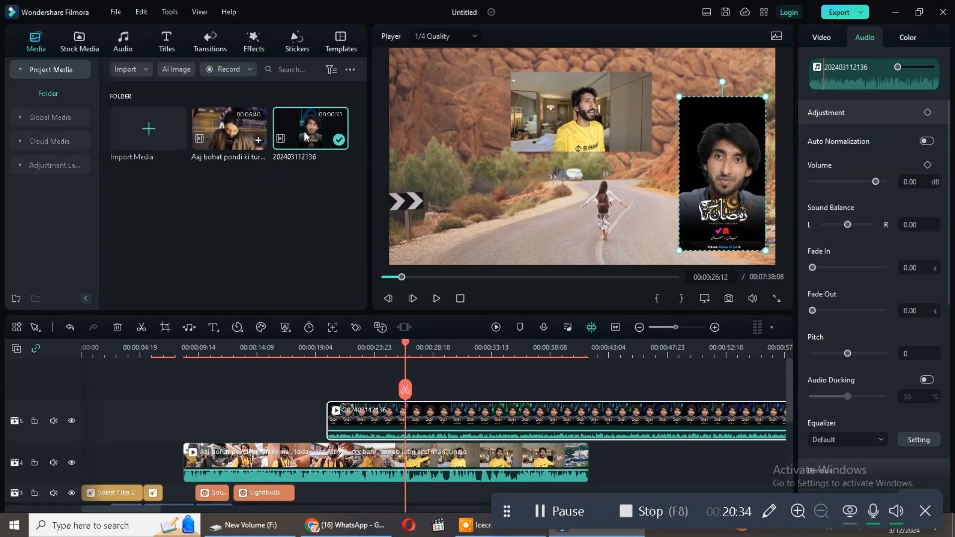
{"action": "left_click_drag", "start_coordinate": [305, 160], "coordinate": [393, 370]}
{"action": "left_click", "coordinate": [581, 201]}
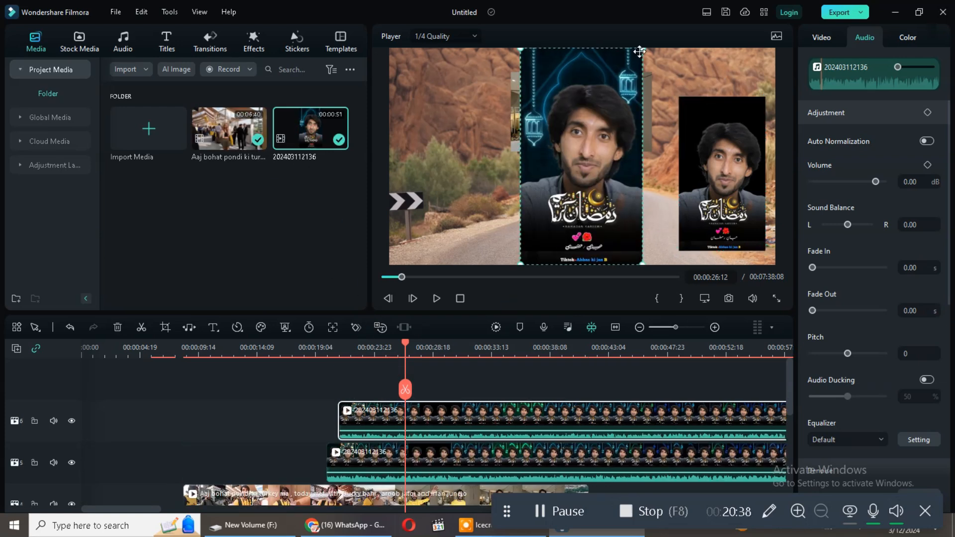
{"action": "left_click_drag", "start_coordinate": [642, 50], "coordinate": [609, 88]}
{"action": "left_click_drag", "start_coordinate": [587, 186], "coordinate": [438, 170]}
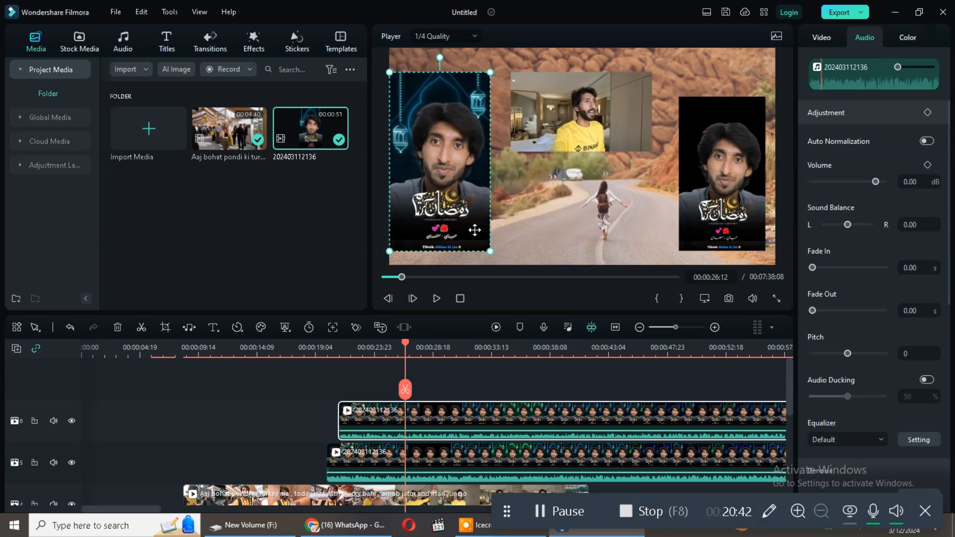
{"action": "scroll", "coordinate": [431, 421], "scroll_direction": "down", "scroll_amount": 3}
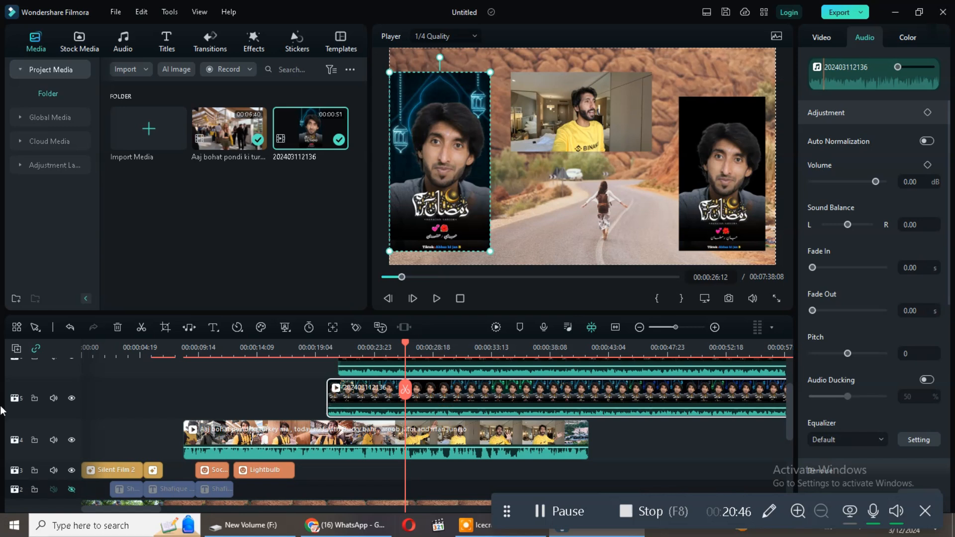
{"action": "left_click", "coordinate": [54, 398]}
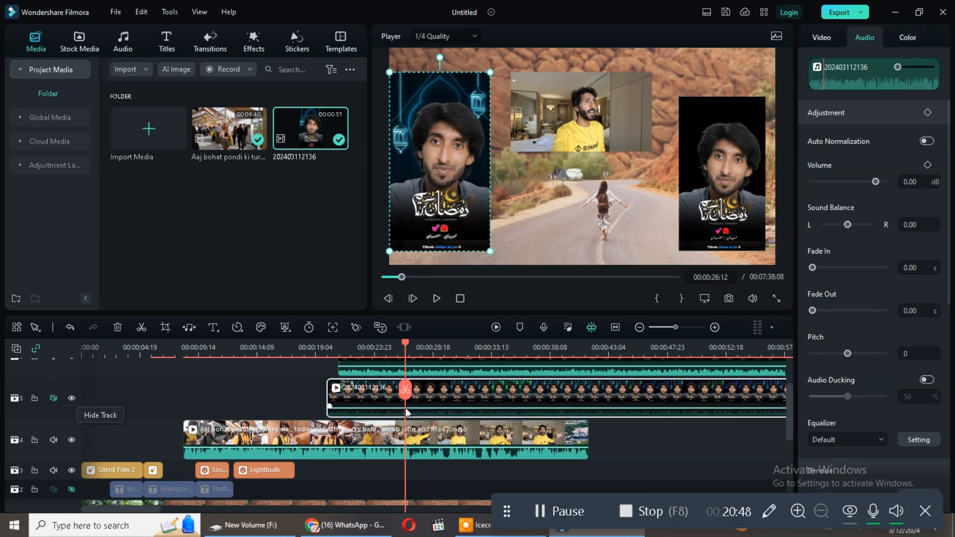
{"action": "scroll", "coordinate": [71, 403], "scroll_direction": "up", "scroll_amount": 2}
{"action": "left_click", "coordinate": [444, 436]}
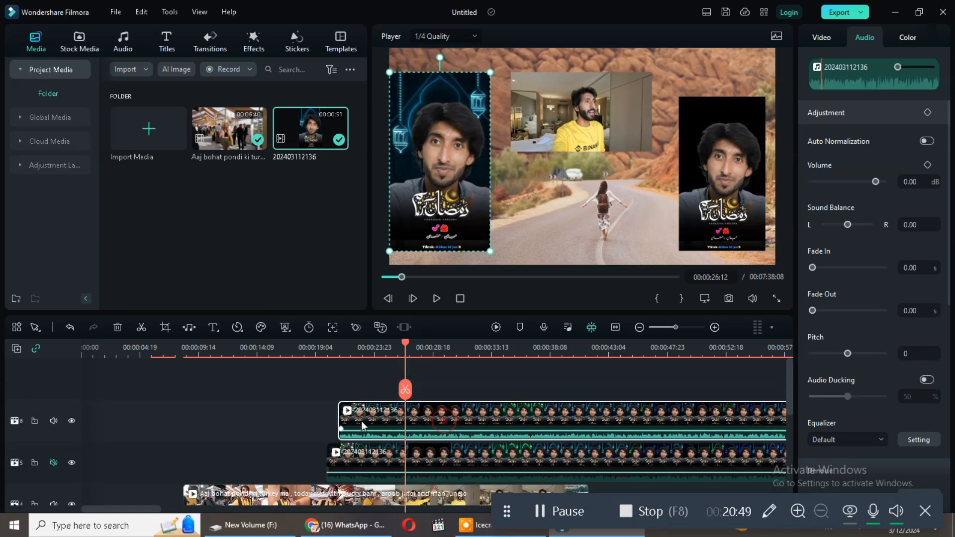
{"action": "left_click", "coordinate": [54, 421]}
{"action": "left_click", "coordinate": [54, 421]}
{"action": "left_click", "coordinate": [53, 462]}
{"action": "scroll", "coordinate": [149, 447], "scroll_direction": "down", "scroll_amount": 2}
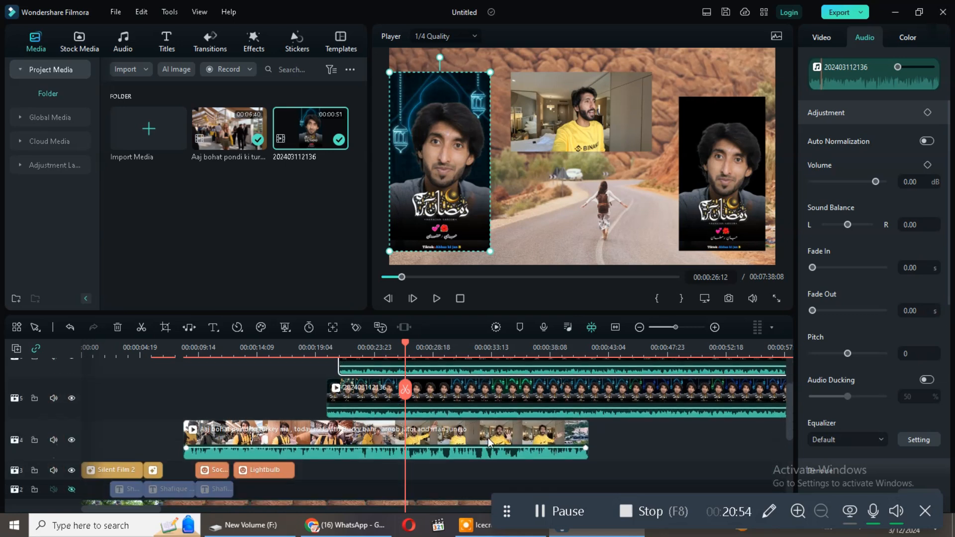
{"action": "left_click_drag", "start_coordinate": [348, 376], "coordinate": [359, 415]}
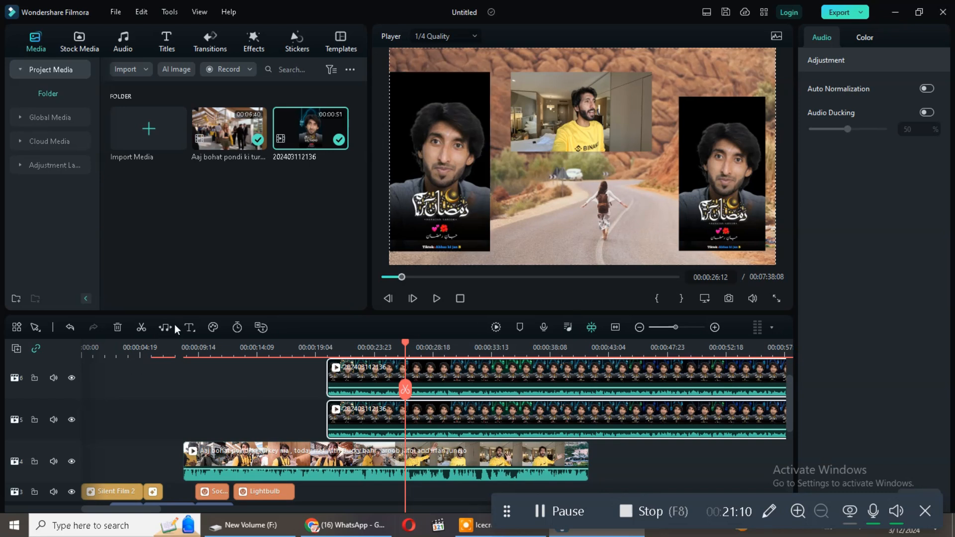
{"action": "left_click", "coordinate": [343, 382]}
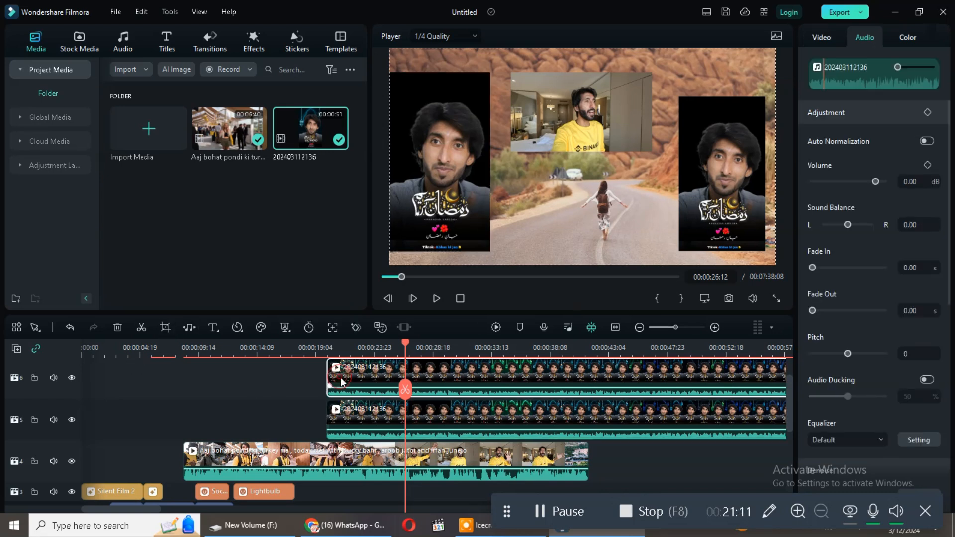
{"action": "left_click", "coordinate": [166, 327]}
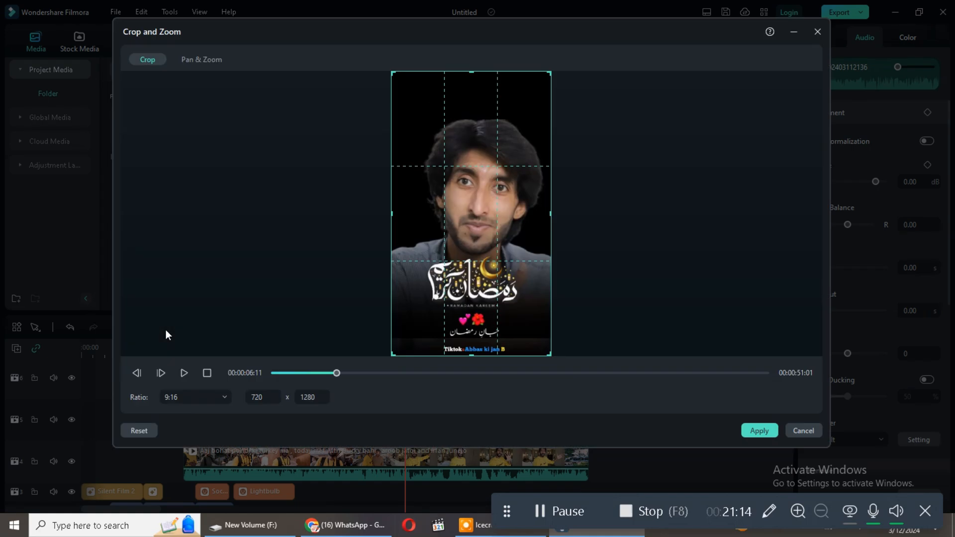
{"action": "left_click", "coordinate": [221, 398]}
{"action": "left_click", "coordinate": [222, 398]}
{"action": "left_click", "coordinate": [222, 398]}
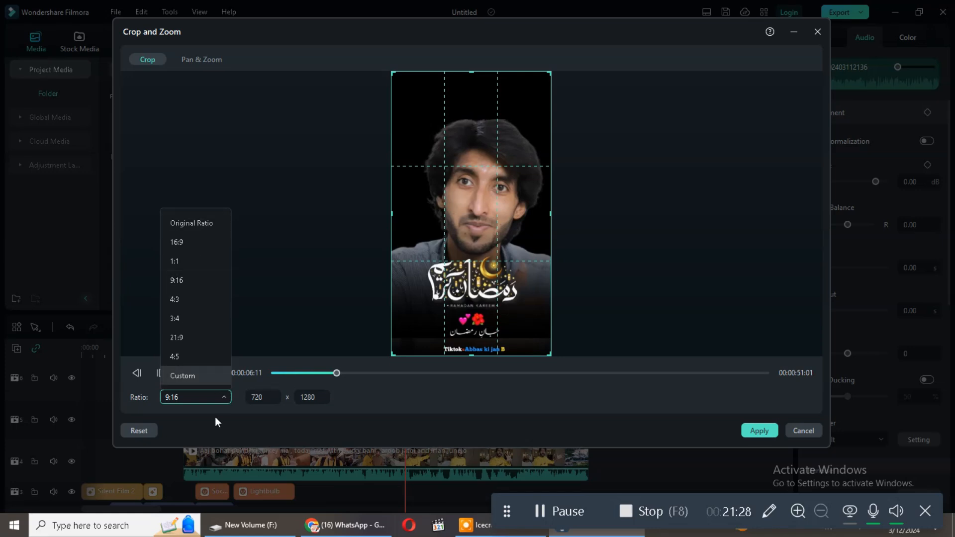
{"action": "left_click", "coordinate": [196, 374]}
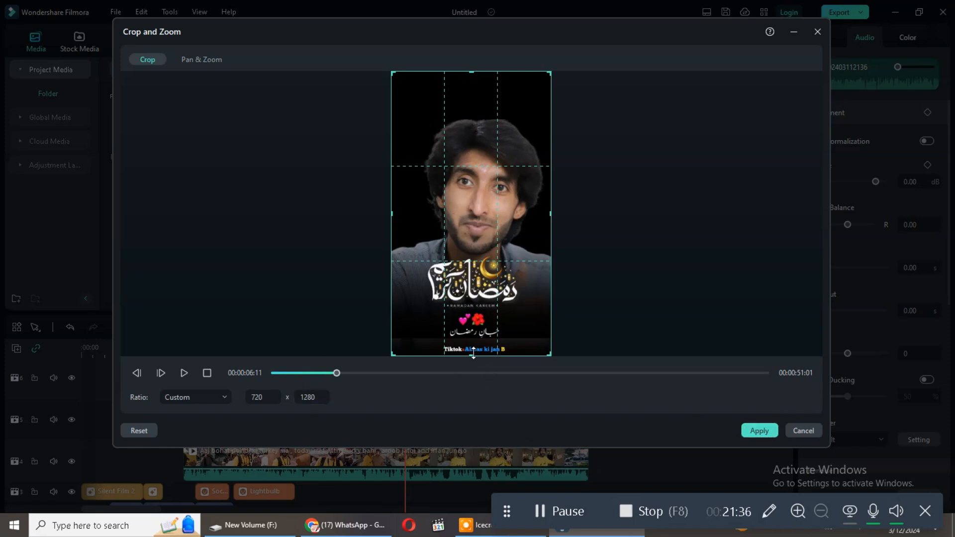
{"action": "left_click_drag", "start_coordinate": [471, 72], "coordinate": [472, 113]}
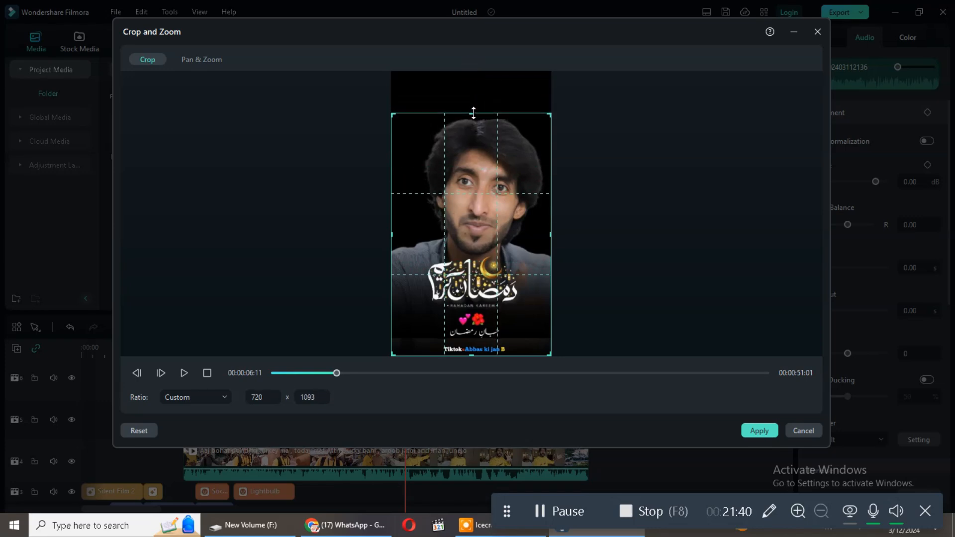
{"action": "left_click", "coordinate": [760, 431]}
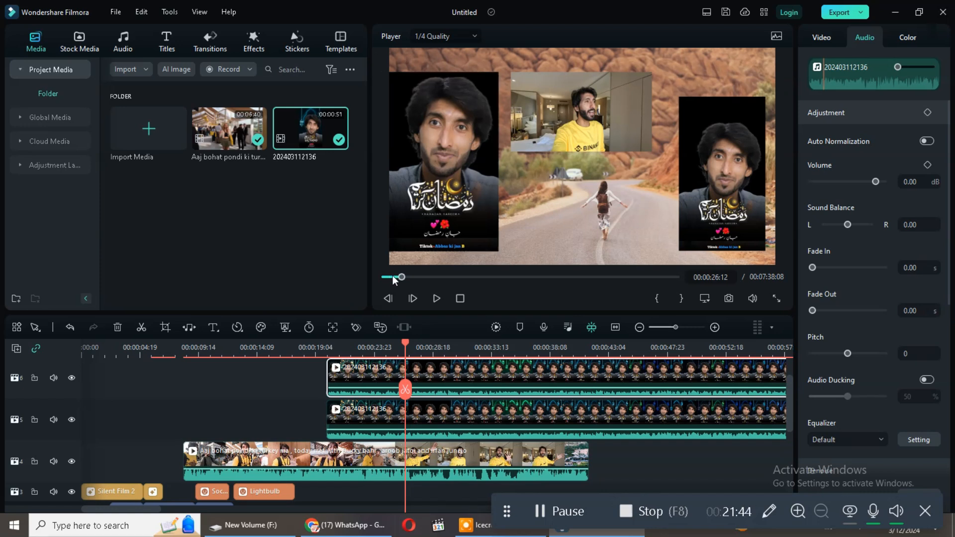
{"action": "scroll", "coordinate": [406, 387], "scroll_direction": "down", "scroll_amount": 2}
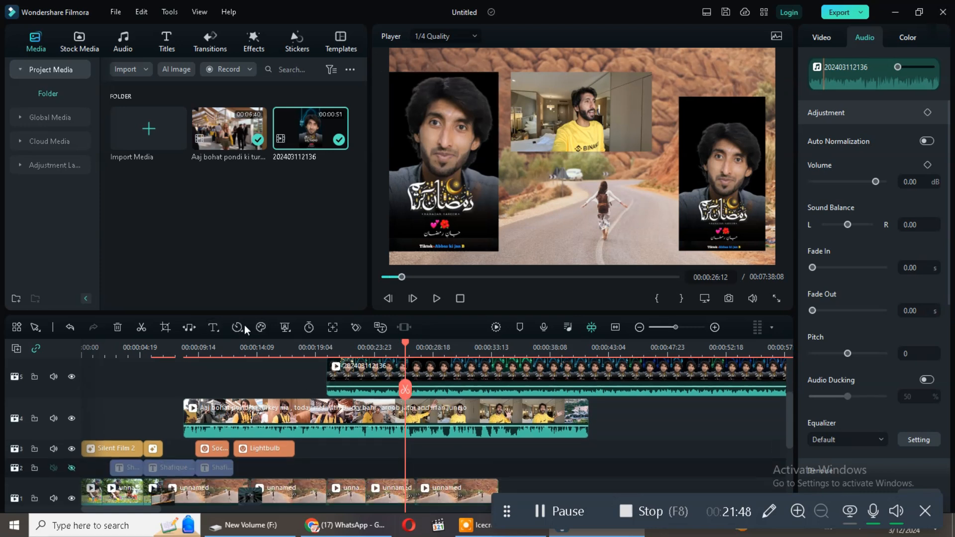
{"action": "left_click", "coordinate": [290, 329]}
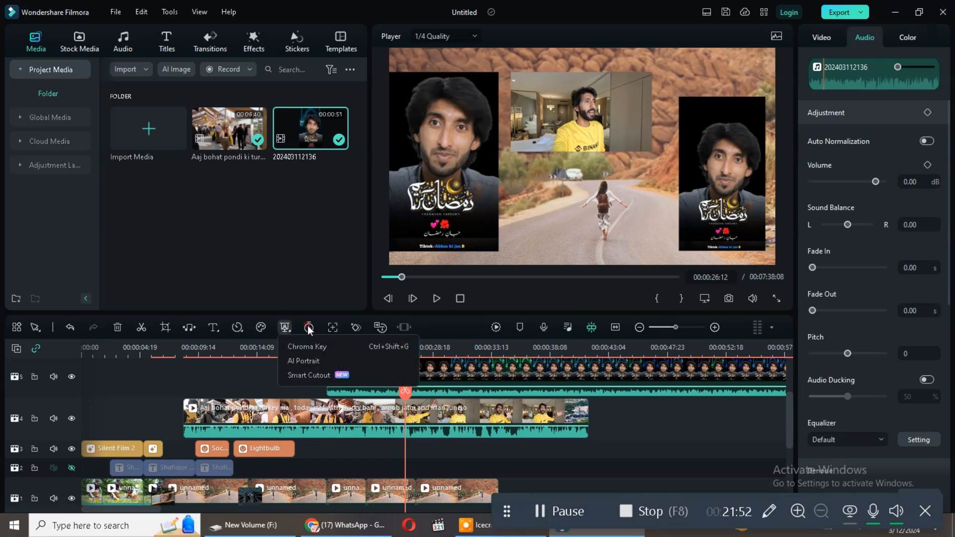
{"action": "left_click", "coordinate": [308, 329]}
{"action": "left_click", "coordinate": [569, 264]}
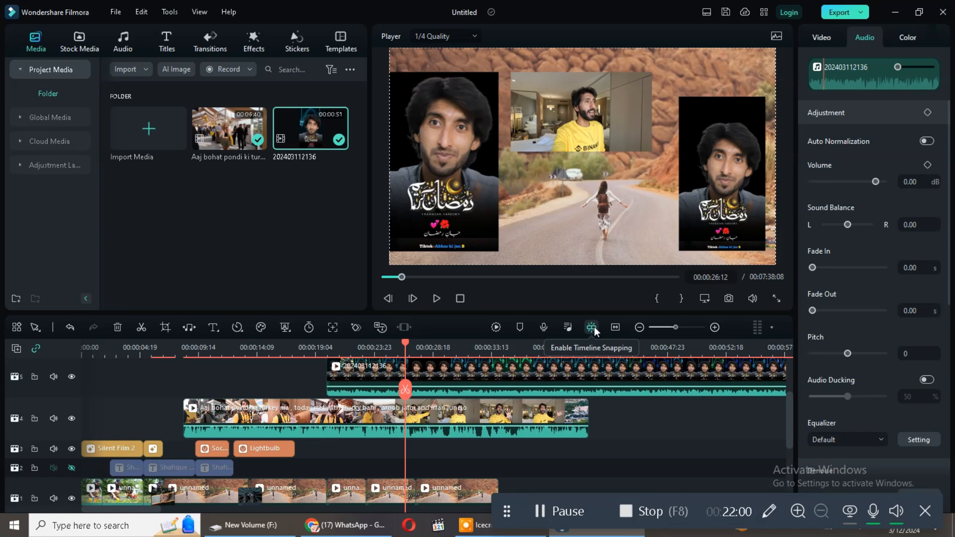
Add markers to the topmost clip at 00:00:26:12 and 00:00:30:13 and move the playhead back to 00:00:24:20
{"action": "left_click", "coordinate": [523, 329]}
{"action": "scroll", "coordinate": [418, 387], "scroll_direction": "up", "scroll_amount": 1}
{"action": "scroll", "coordinate": [418, 391], "scroll_direction": "up", "scroll_amount": 1}
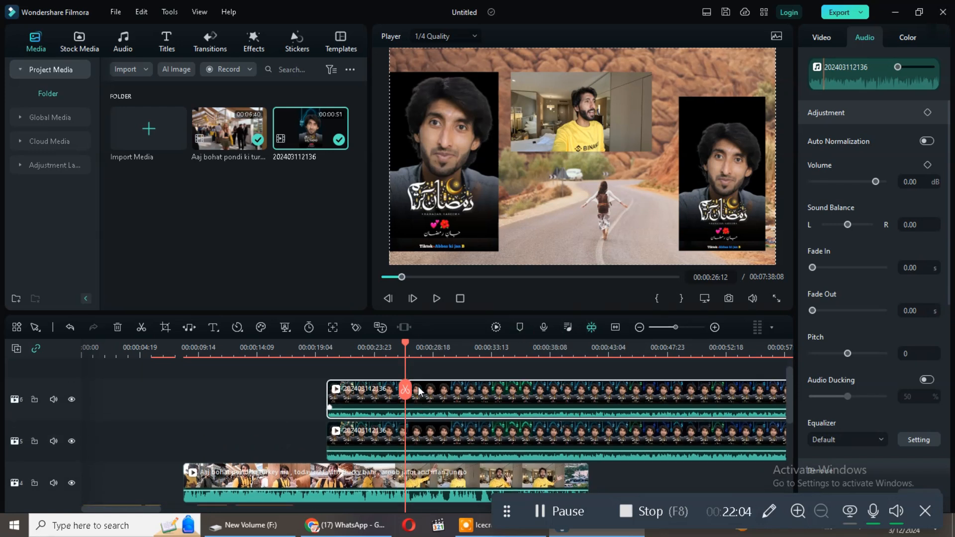
{"action": "mouse_move", "coordinate": [402, 349]}
{"action": "left_mouse_down"}
{"action": "mouse_move", "coordinate": [367, 343]}
{"action": "mouse_move", "coordinate": [454, 344]}
{"action": "left_mouse_up"}
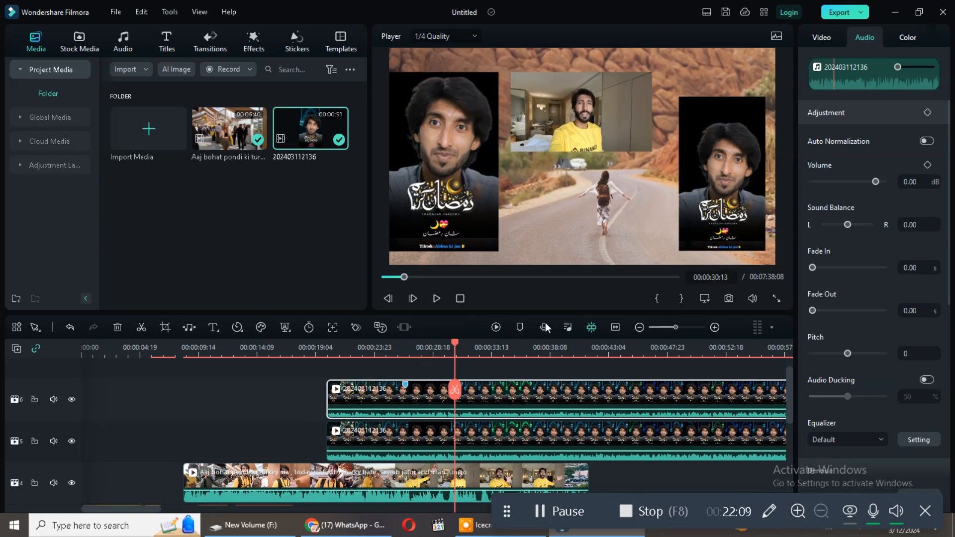
{"action": "left_click", "coordinate": [518, 327]}
{"action": "left_click_drag", "start_coordinate": [452, 342], "coordinate": [385, 353]}
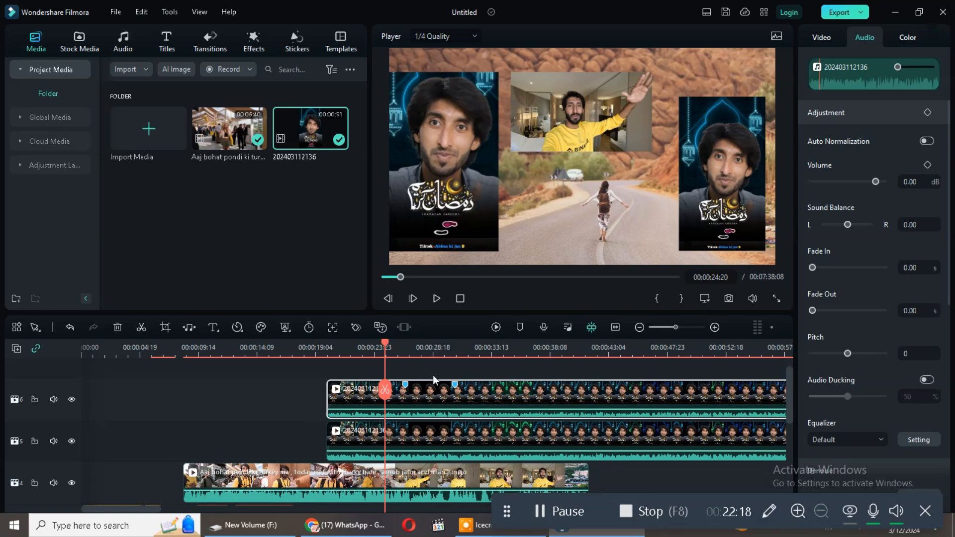
Look over the lower tracks and scrub back to 00:00:10:21 to view the sticker behind the overlay video
{"action": "scroll", "coordinate": [446, 390], "scroll_direction": "down", "scroll_amount": 3}
{"action": "scroll", "coordinate": [440, 409], "scroll_direction": "down", "scroll_amount": 2}
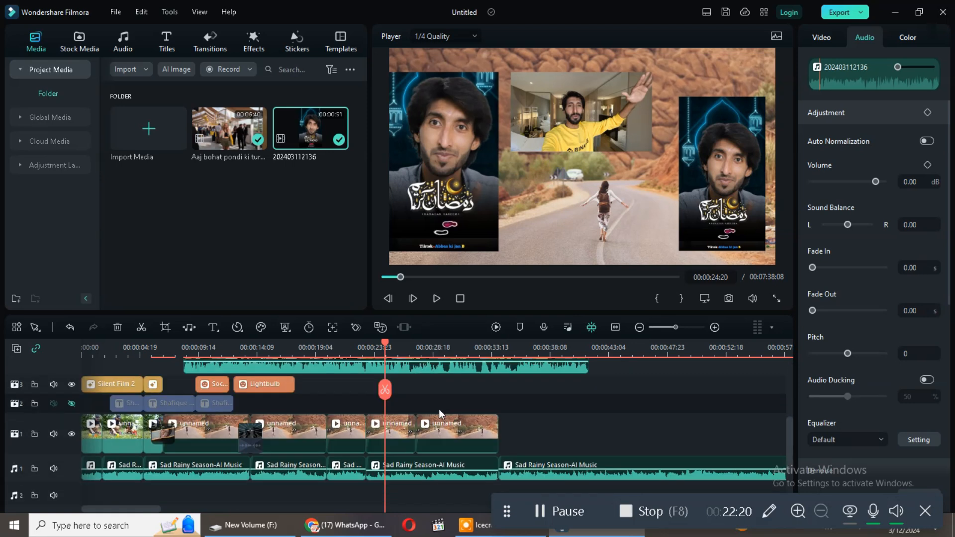
{"action": "scroll", "coordinate": [362, 461], "scroll_direction": "down", "scroll_amount": 3}
{"action": "scroll", "coordinate": [336, 438], "scroll_direction": "up", "scroll_amount": 2}
{"action": "scroll", "coordinate": [336, 429], "scroll_direction": "up", "scroll_amount": 1}
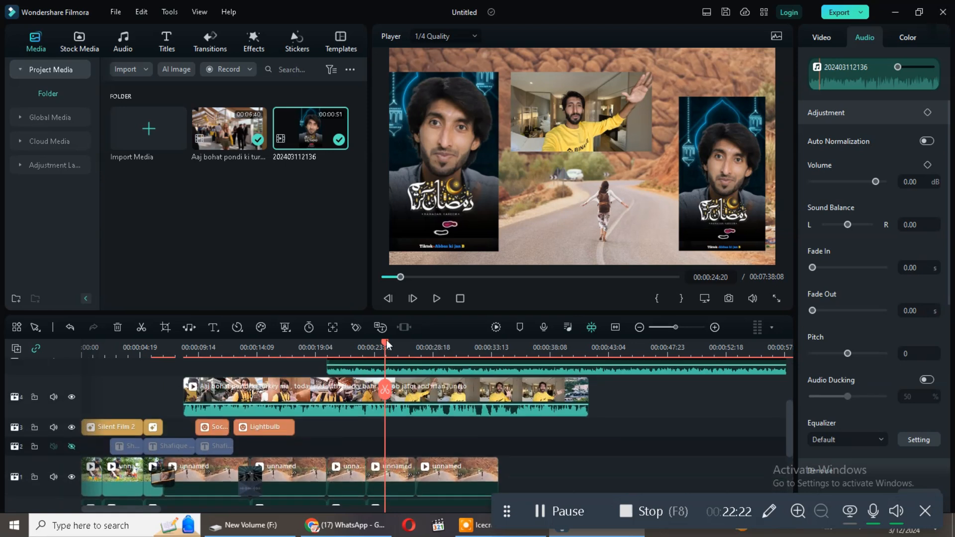
{"action": "left_click_drag", "start_coordinate": [383, 344], "coordinate": [116, 344]}
{"action": "left_click", "coordinate": [259, 439]}
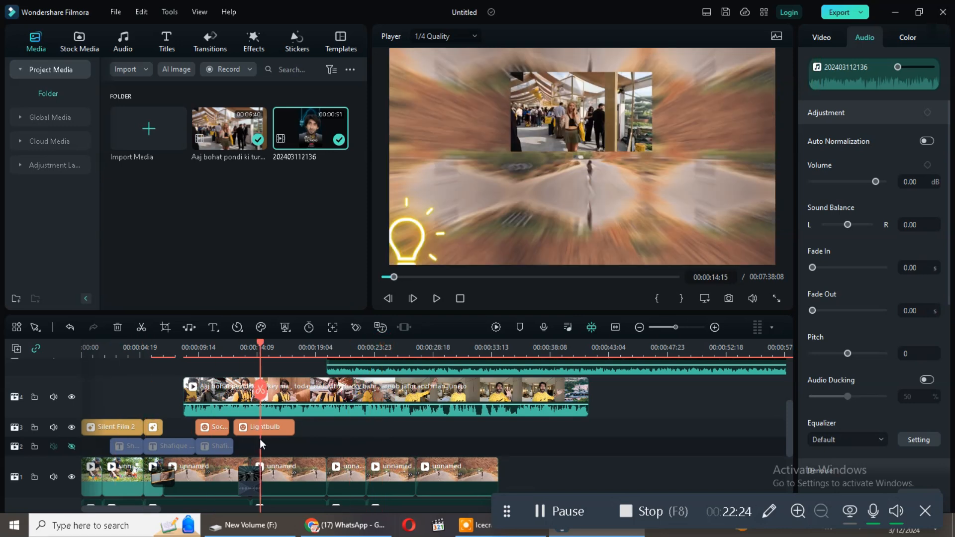
{"action": "left_click", "coordinate": [250, 443]}
{"action": "left_click_drag", "start_coordinate": [250, 444], "coordinate": [215, 457]}
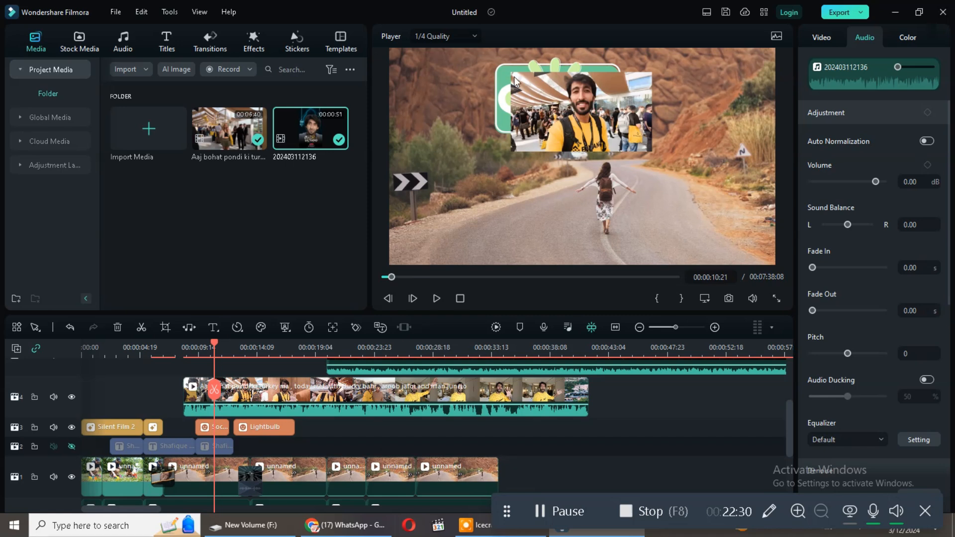
Move the overlay video to the frame's upper middle and the COOL sticker to X -450.71, Y -250.91 px so they do not overlap
{"action": "left_click_drag", "start_coordinate": [575, 113], "coordinate": [517, 190]}
{"action": "left_click", "coordinate": [560, 101]}
{"action": "left_click_drag", "start_coordinate": [560, 101], "coordinate": [499, 209]}
{"action": "left_click", "coordinate": [515, 194]}
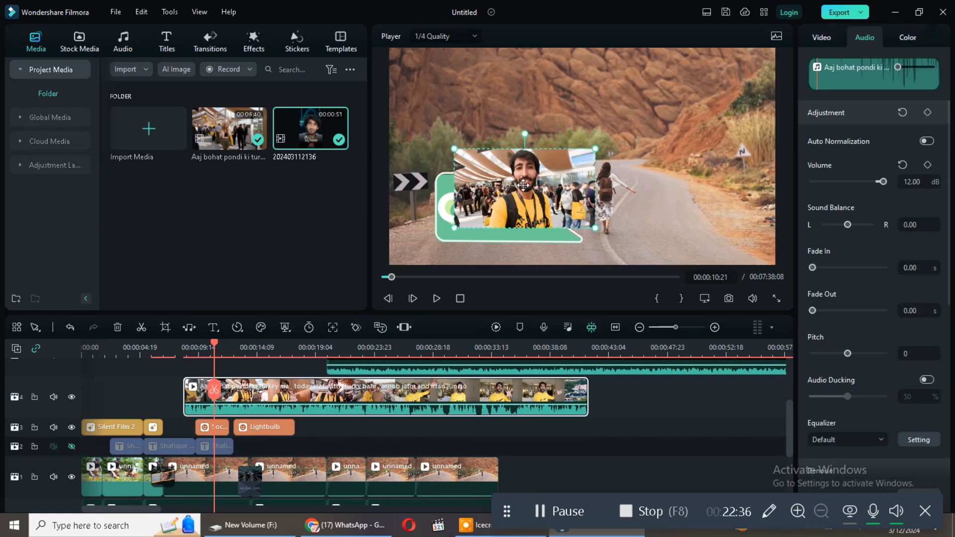
{"action": "left_click_drag", "start_coordinate": [540, 169], "coordinate": [606, 84]}
{"action": "left_click", "coordinate": [517, 201]}
{"action": "left_click_drag", "start_coordinate": [516, 201], "coordinate": [510, 201]}
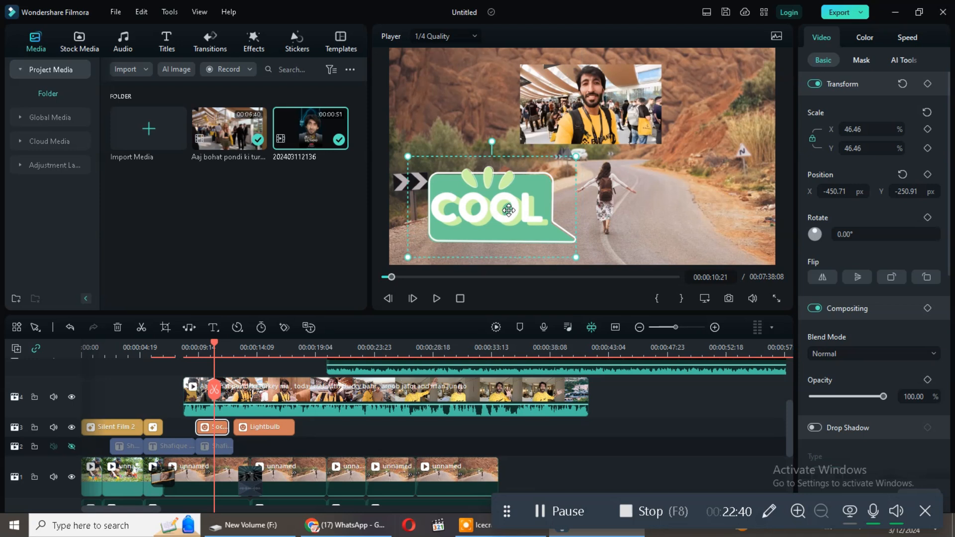
{"action": "scroll", "coordinate": [262, 453], "scroll_direction": "down", "scroll_amount": 3}
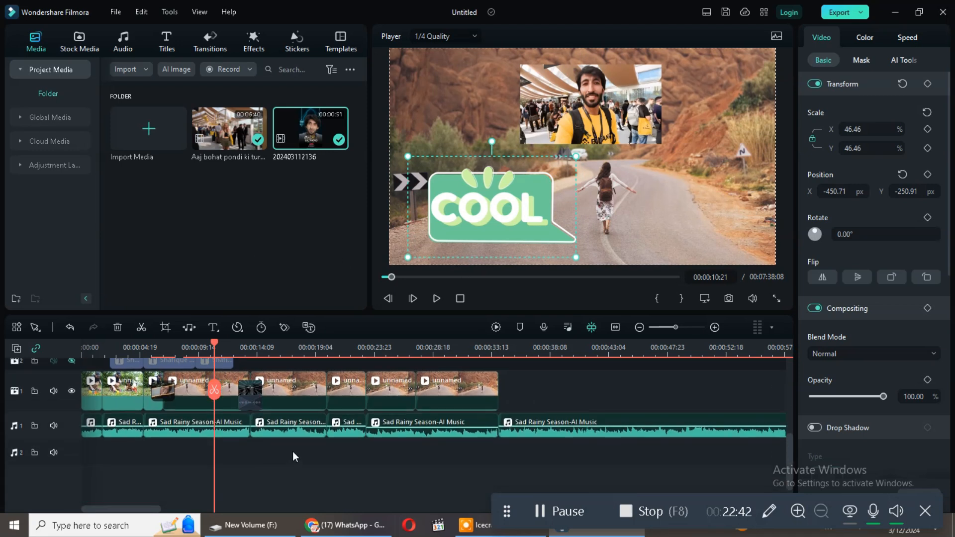
Play the section with the overlay video and stickers from 00:00:10:21 to 00:00:13:16
{"action": "scroll", "coordinate": [297, 449], "scroll_direction": "down", "scroll_amount": 2}
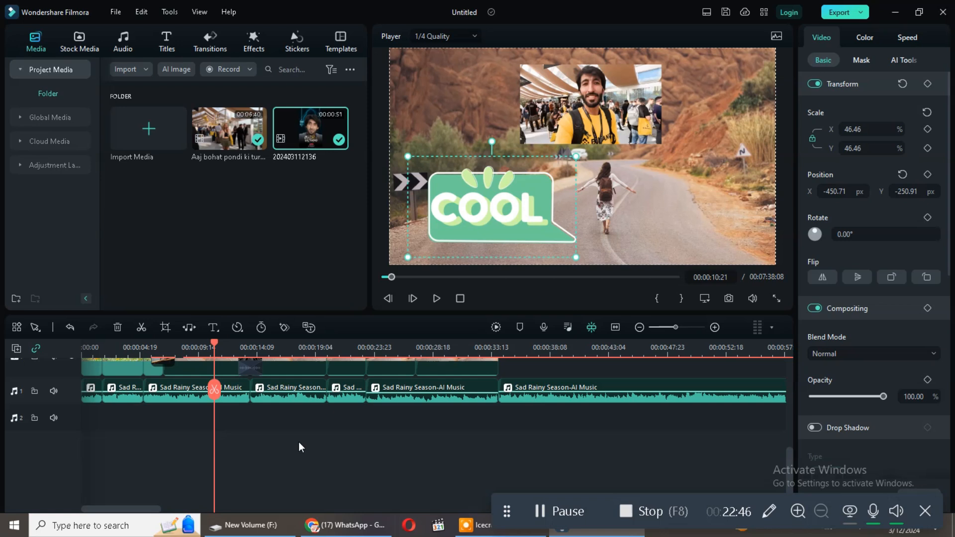
{"action": "left_click", "coordinate": [436, 298]}
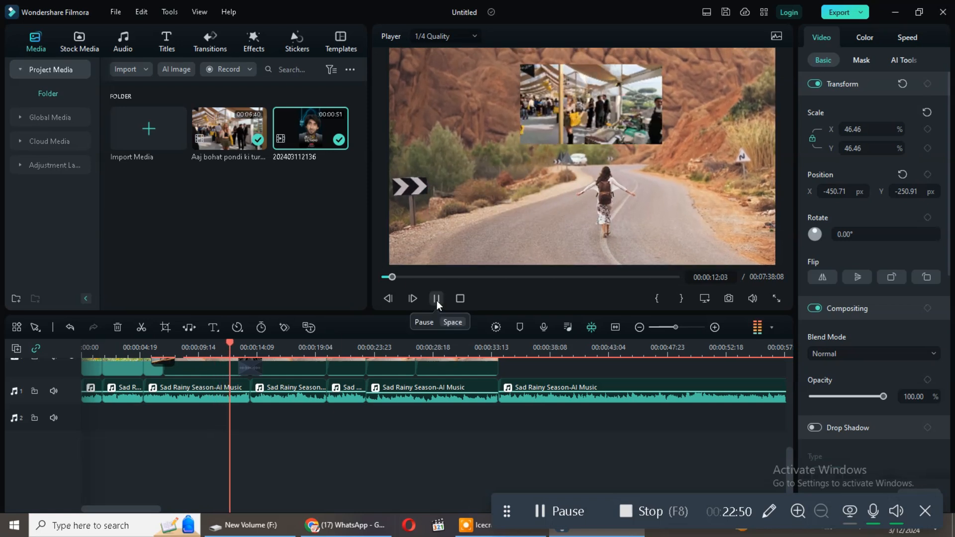
{"action": "left_click", "coordinate": [436, 299]}
{"action": "left_click", "coordinate": [437, 298]}
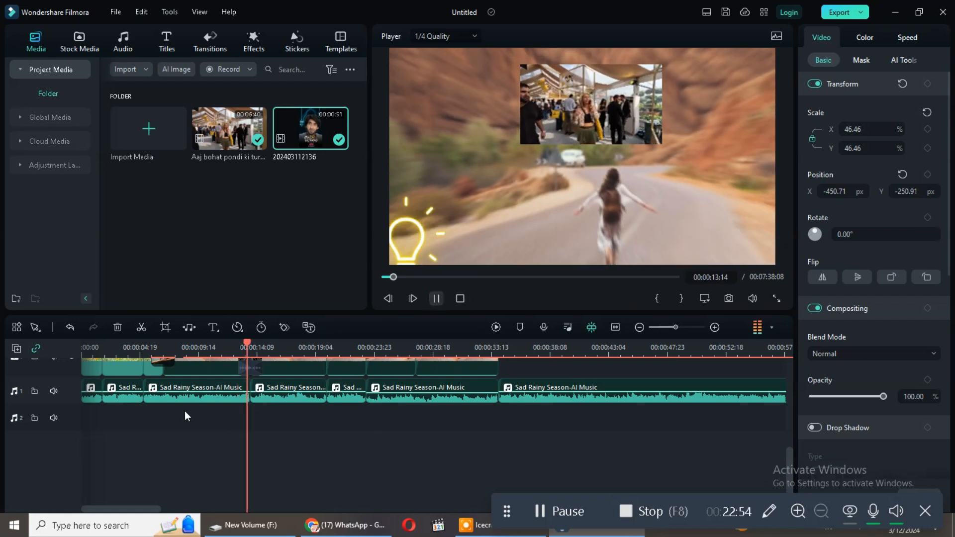
{"action": "key", "text": "space"}
{"action": "scroll", "coordinate": [213, 428], "scroll_direction": "up", "scroll_amount": 3}
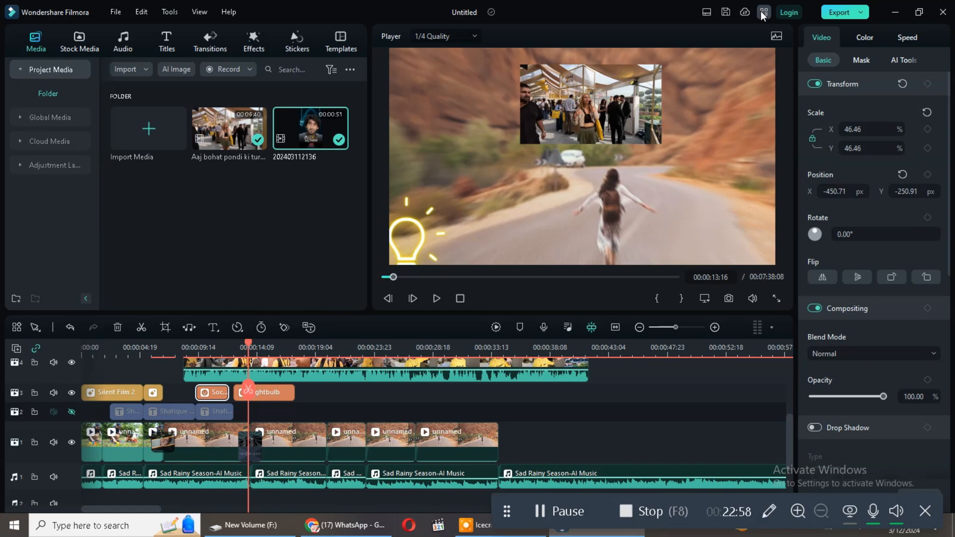
Try the Organize and Short Video workspace layouts and return to the Default layout
{"action": "left_click", "coordinate": [708, 12]}
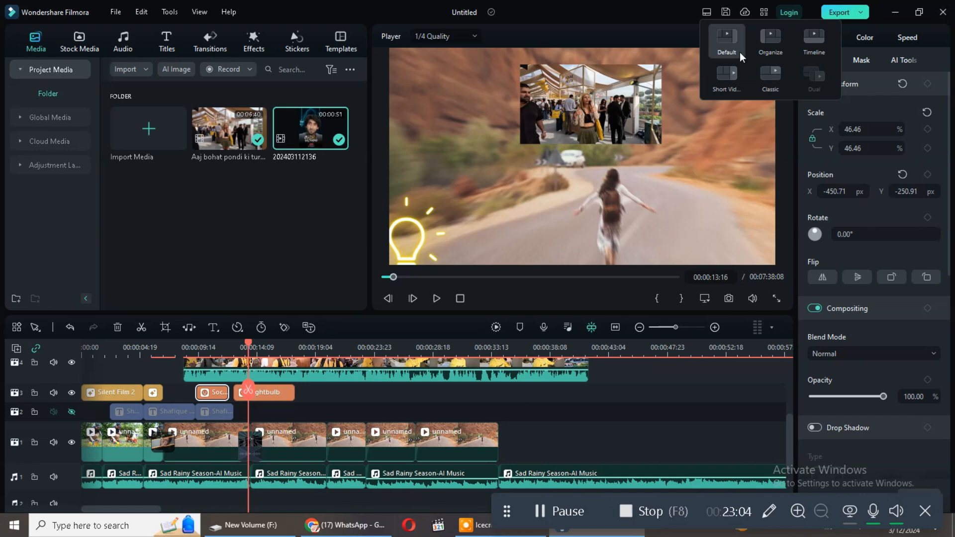
{"action": "left_click", "coordinate": [769, 42]}
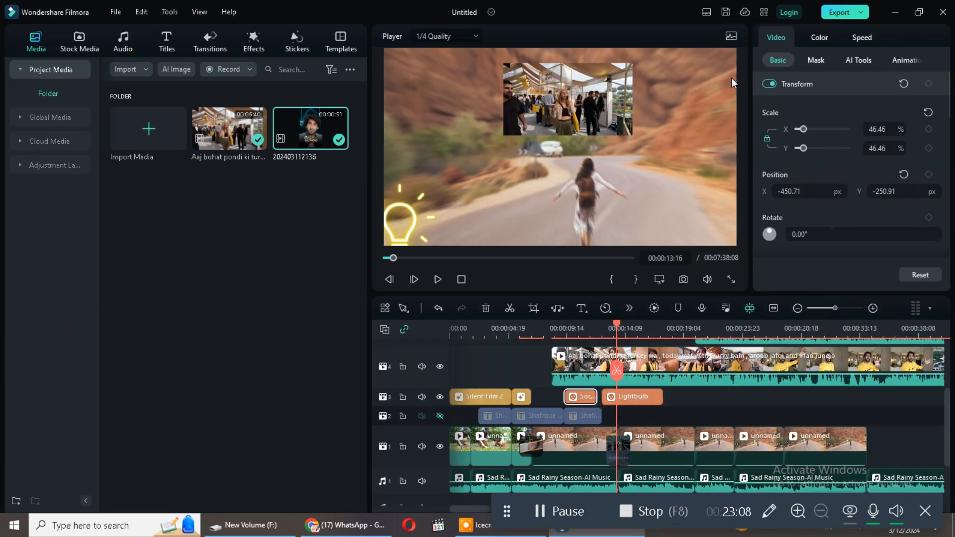
{"action": "left_click", "coordinate": [706, 13]}
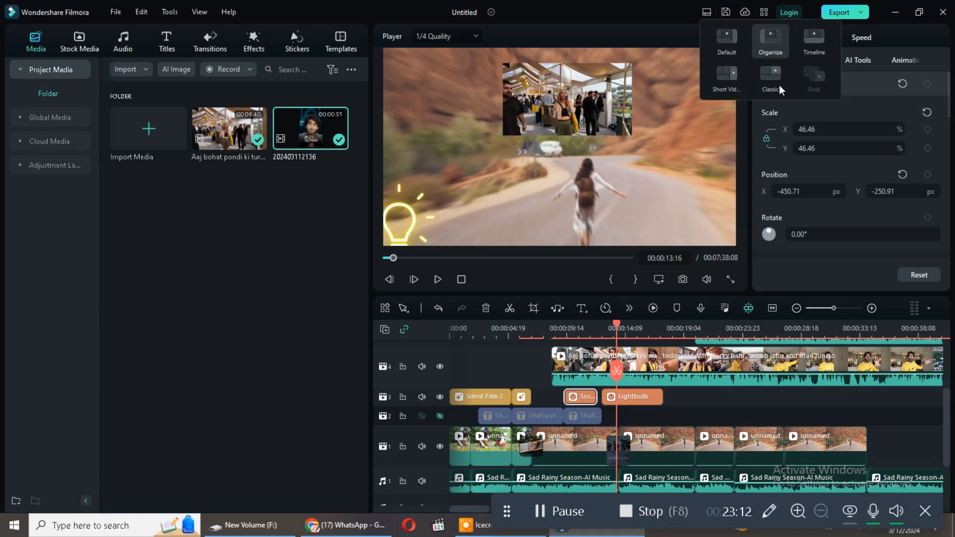
{"action": "left_click", "coordinate": [728, 80]}
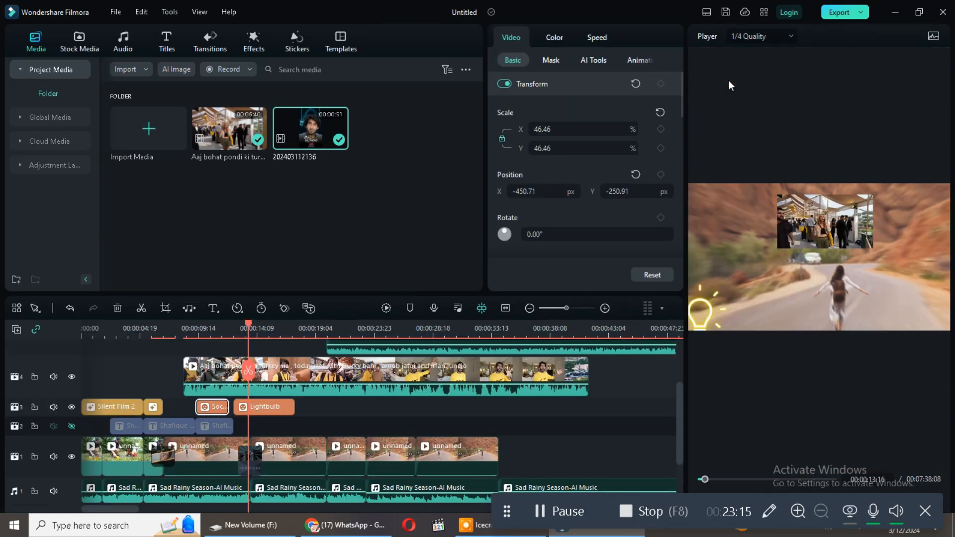
{"action": "left_click", "coordinate": [709, 13]}
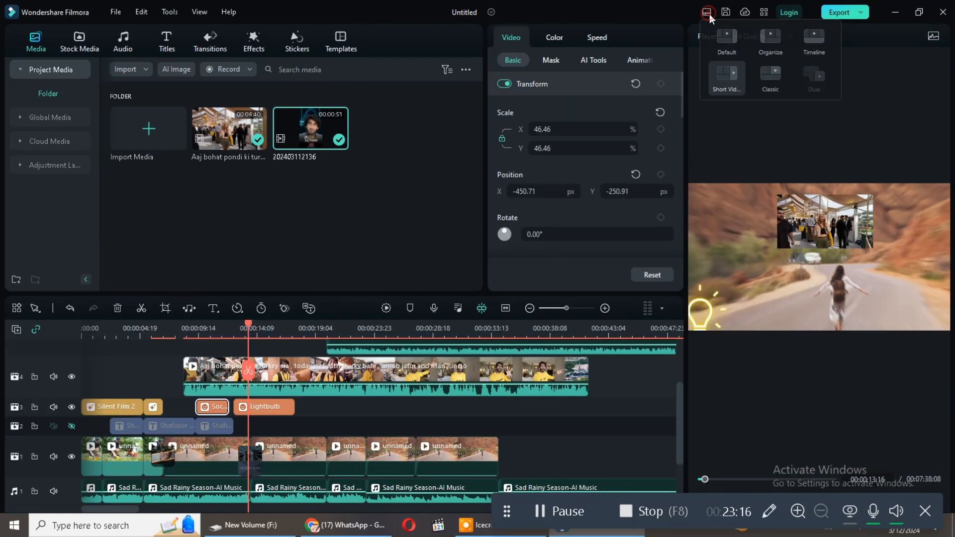
{"action": "left_click", "coordinate": [726, 37]}
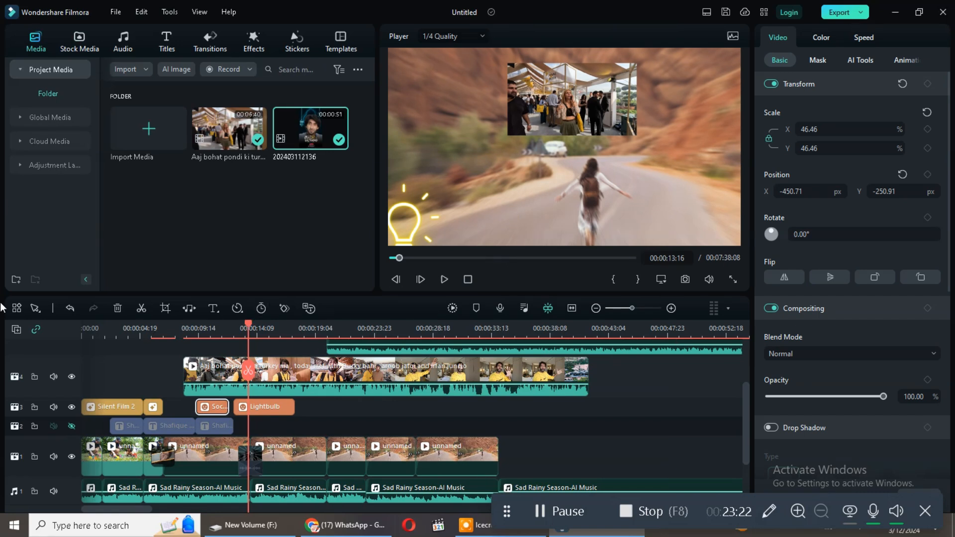
{"action": "scroll", "coordinate": [482, 421], "scroll_direction": "down", "scroll_amount": 2}
{"action": "scroll", "coordinate": [368, 352], "scroll_direction": "up", "scroll_amount": 2}
{"action": "left_click", "coordinate": [443, 279]}
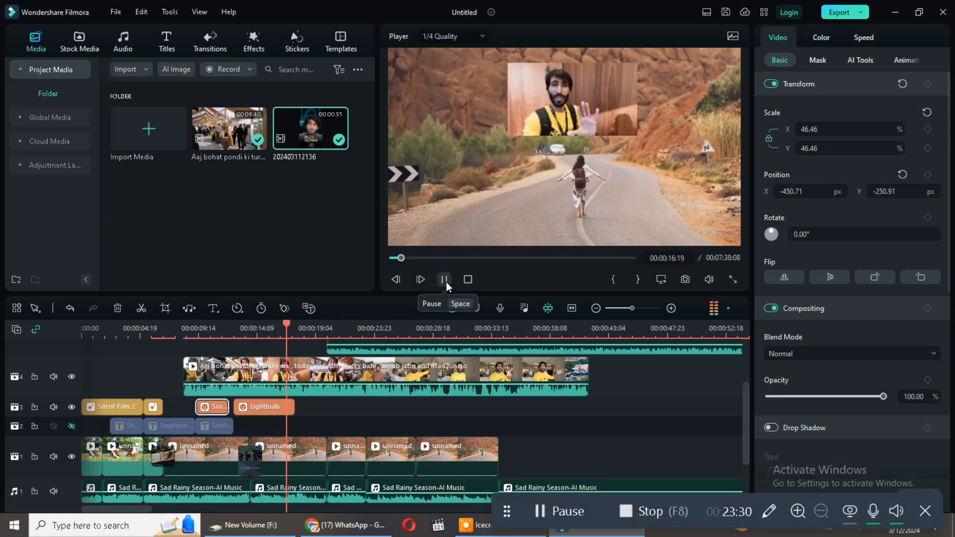
{"action": "left_click", "coordinate": [439, 279]}
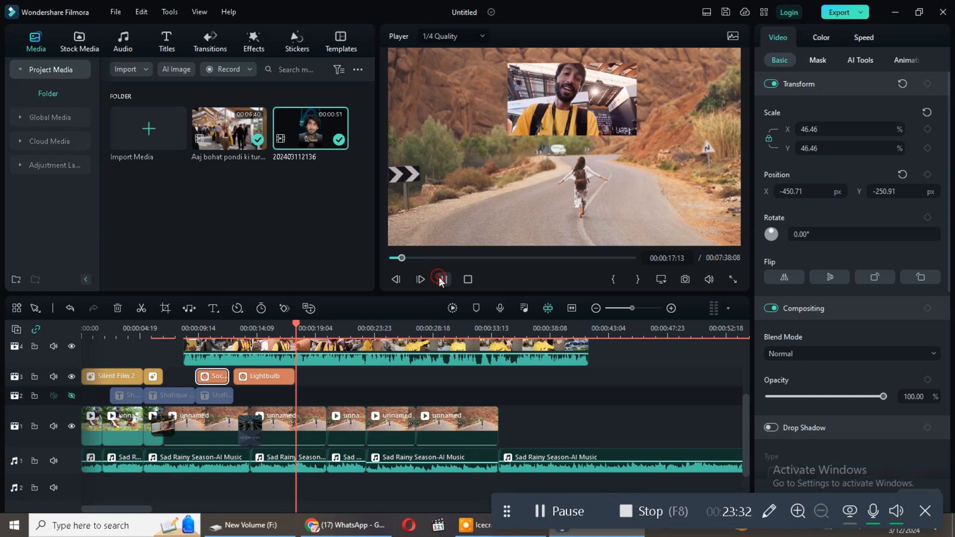
{"action": "scroll", "coordinate": [420, 378], "scroll_direction": "up", "scroll_amount": 3}
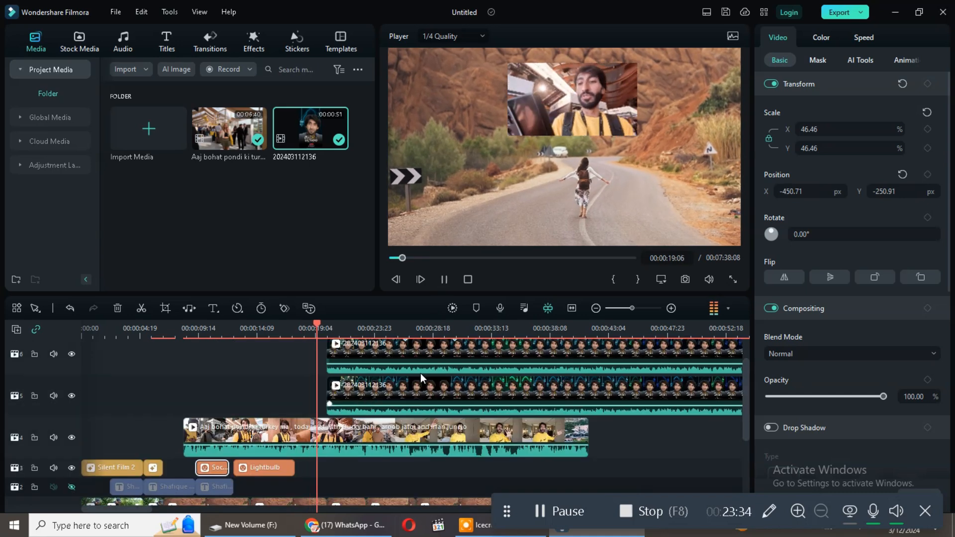
{"action": "key", "text": "space"}
{"action": "left_click_drag", "start_coordinate": [383, 366], "coordinate": [376, 429]}
{"action": "left_click", "coordinate": [442, 277]}
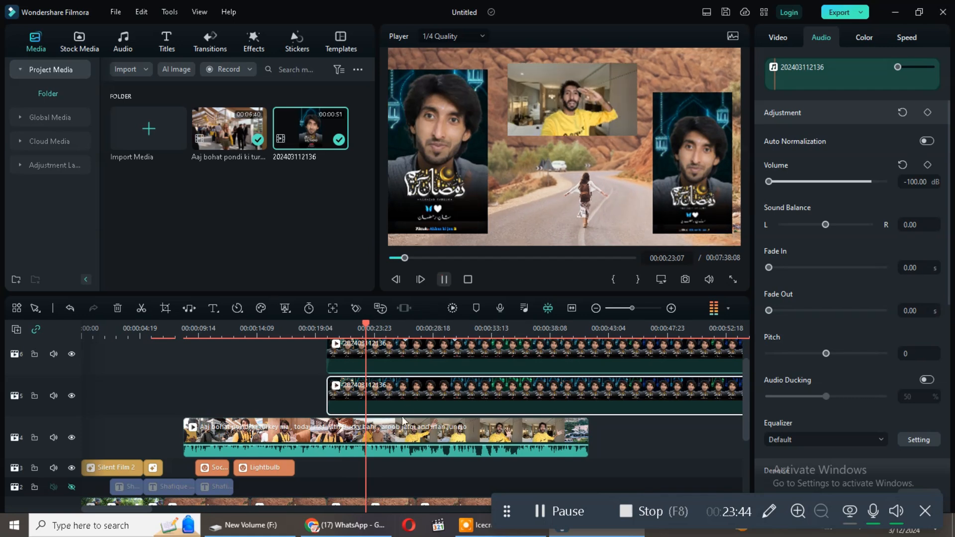
{"action": "key", "text": "space"}
{"action": "scroll", "coordinate": [403, 422], "scroll_direction": "down", "scroll_amount": 3}
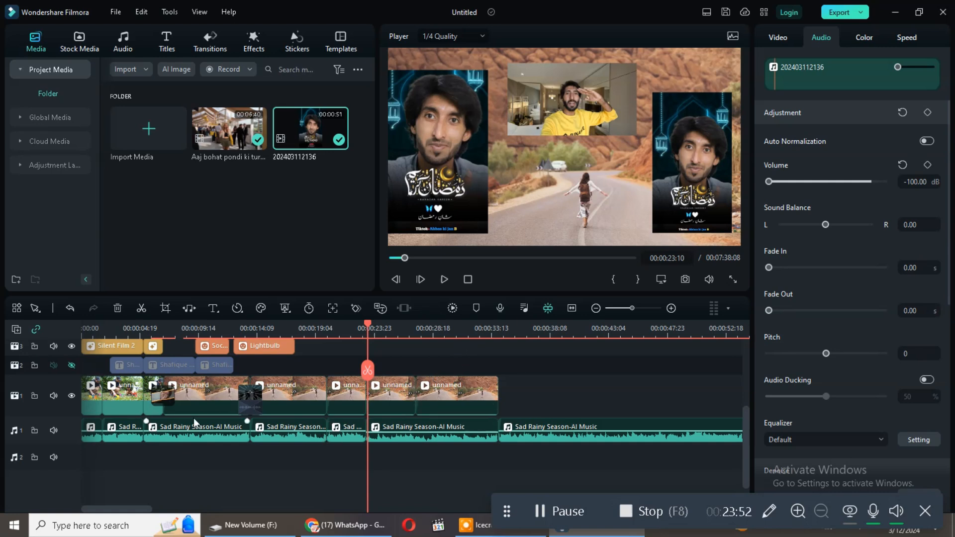
Place the Split Screen 2 template on the main video track directly after the last road clip, at 00:00:34:02
{"action": "left_click", "coordinate": [344, 45]}
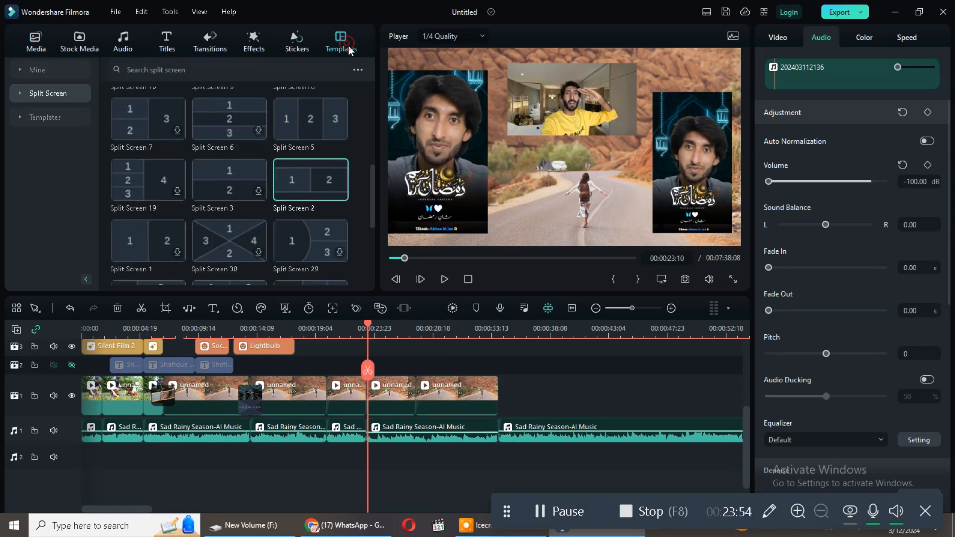
{"action": "left_click_drag", "start_coordinate": [295, 175], "coordinate": [494, 396]}
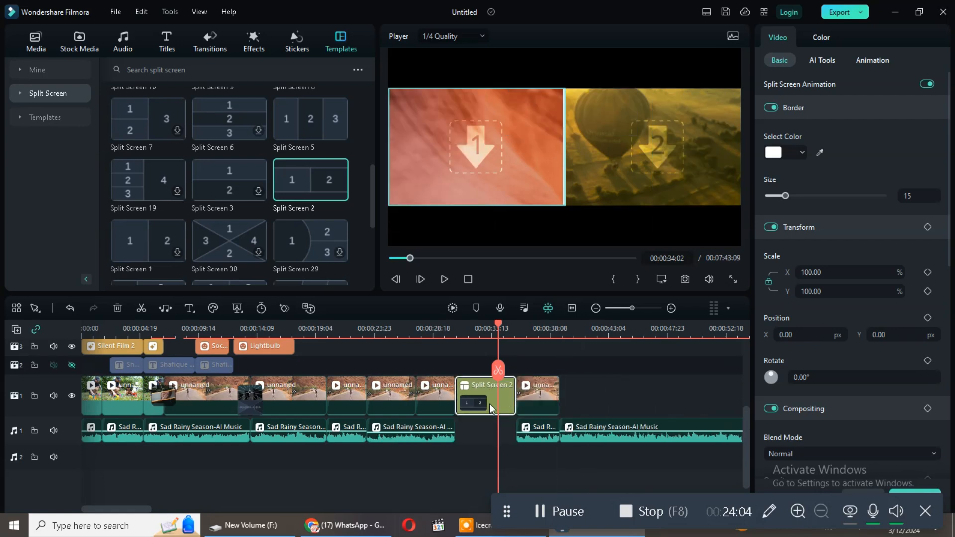
{"action": "key", "text": "ctrl+z"}
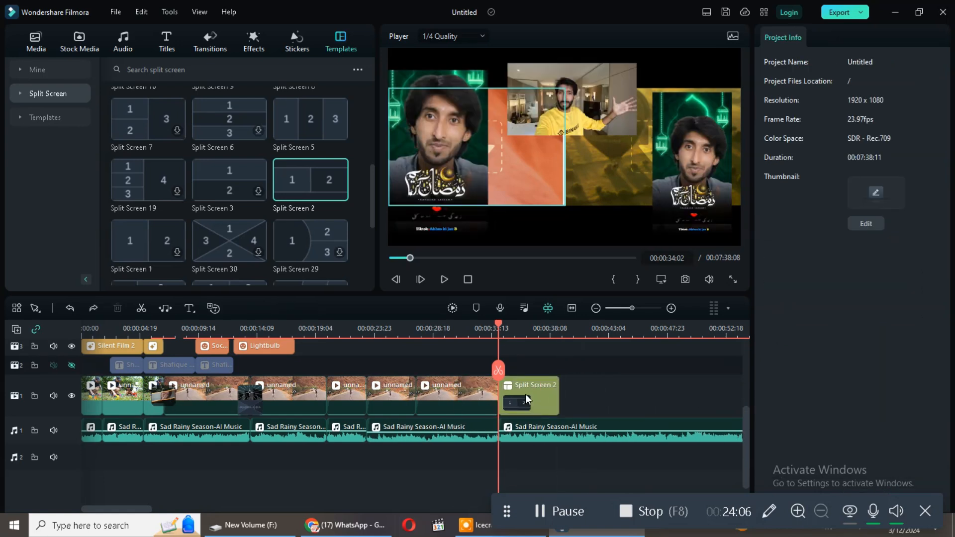
{"action": "left_click", "coordinate": [538, 386]}
{"action": "scroll", "coordinate": [535, 393], "scroll_direction": "up", "scroll_amount": 2}
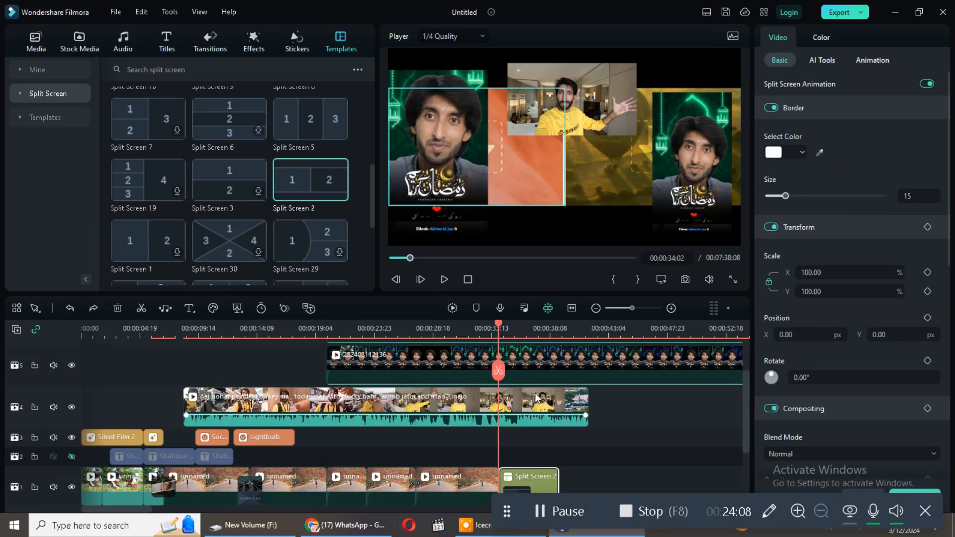
{"action": "left_click", "coordinate": [509, 365]}
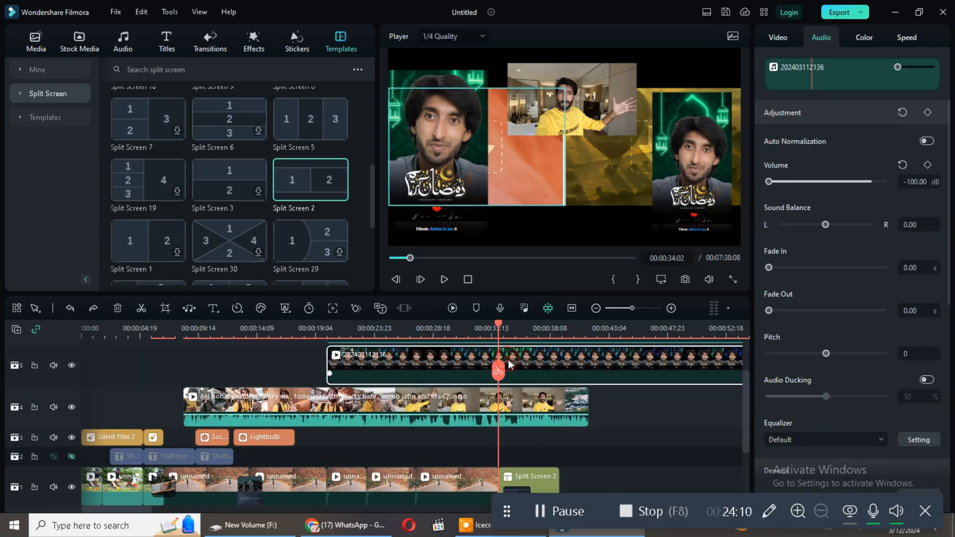
{"action": "key", "text": "Delete"}
{"action": "scroll", "coordinate": [499, 371], "scroll_direction": "up", "scroll_amount": 2}
{"action": "left_click", "coordinate": [507, 395]}
{"action": "key", "text": "Delete"}
{"action": "scroll", "coordinate": [645, 397], "scroll_direction": "down", "scroll_amount": 2}
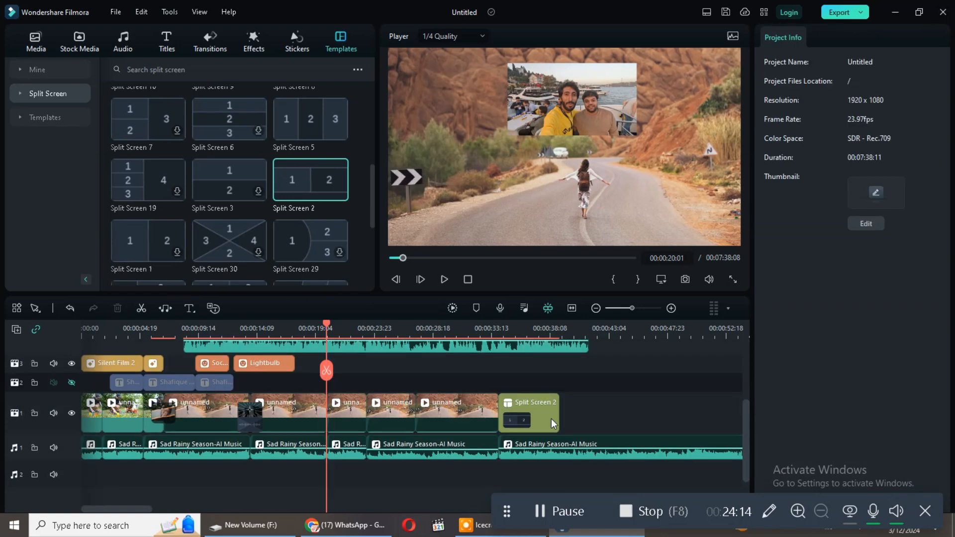
{"action": "left_click_drag", "start_coordinate": [587, 392], "coordinate": [468, 392]}
{"action": "left_click", "coordinate": [533, 473]}
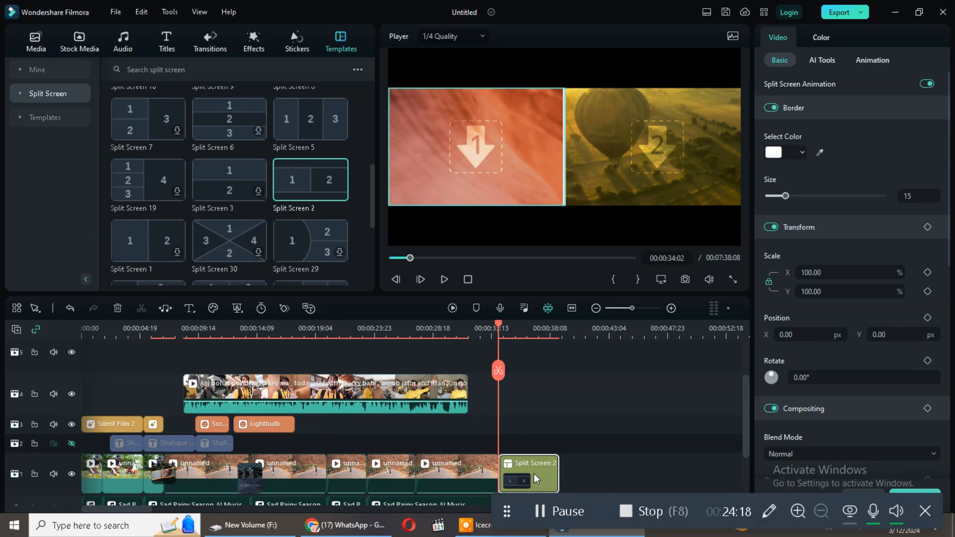
{"action": "left_click", "coordinate": [26, 35]}
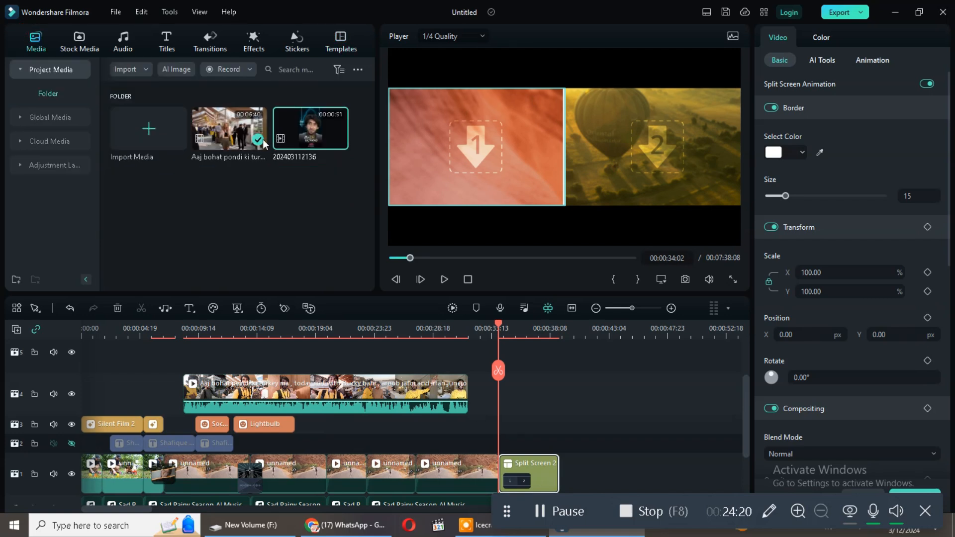
{"action": "left_click_drag", "start_coordinate": [214, 136], "coordinate": [447, 156]}
{"action": "left_click", "coordinate": [309, 134]}
{"action": "left_click_drag", "start_coordinate": [308, 135], "coordinate": [628, 157]}
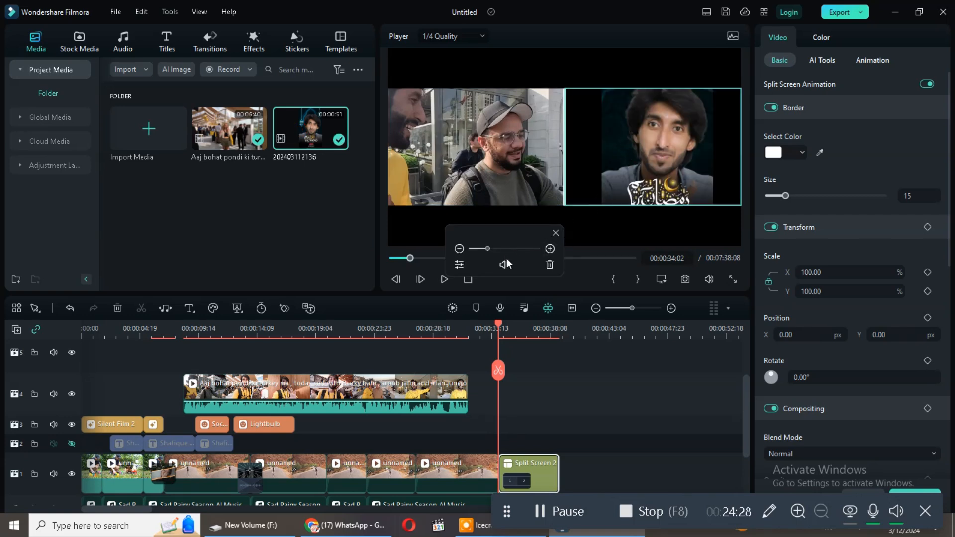
Enlarge the second slot's picture and shift it down so the face fills the frame, and zoom the first slot's picture out slightly
{"action": "left_click", "coordinate": [550, 249]}
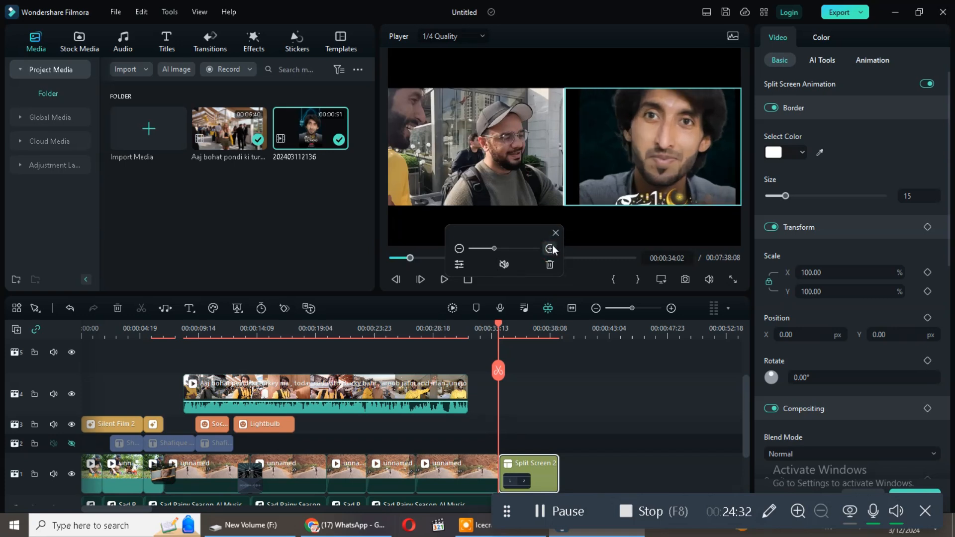
{"action": "left_click", "coordinate": [550, 249]}
{"action": "left_click_drag", "start_coordinate": [631, 160], "coordinate": [632, 185]}
{"action": "left_click", "coordinate": [495, 174]}
{"action": "left_click_drag", "start_coordinate": [485, 249], "coordinate": [482, 251]}
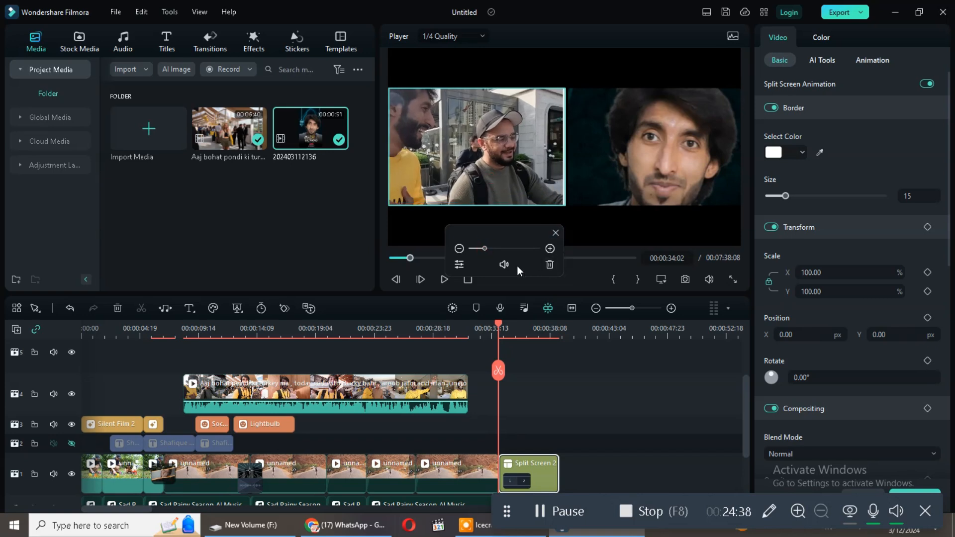
{"action": "left_click", "coordinate": [288, 241]}
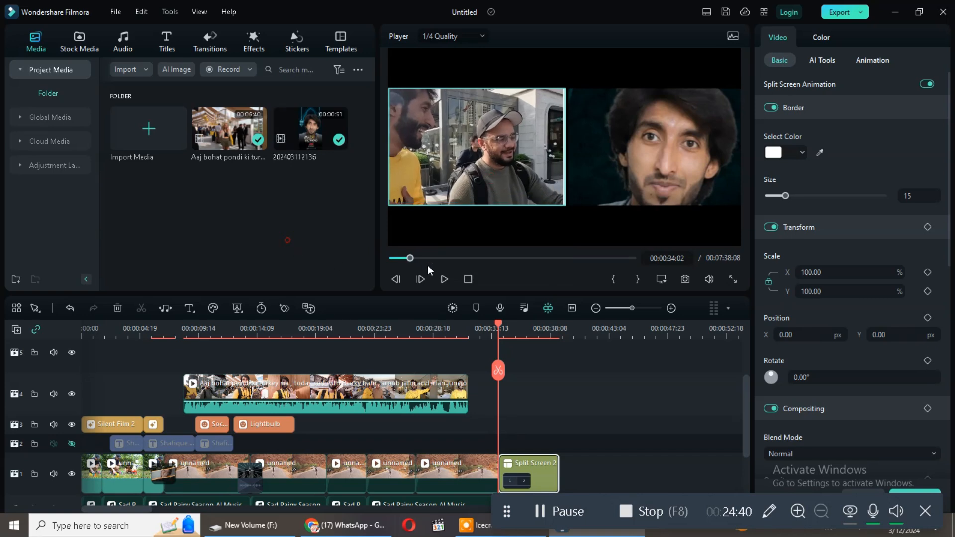
Play the filled Split Screen 2 segment from 00:00:34:02 to 00:00:37:10
{"action": "left_click", "coordinate": [442, 280]}
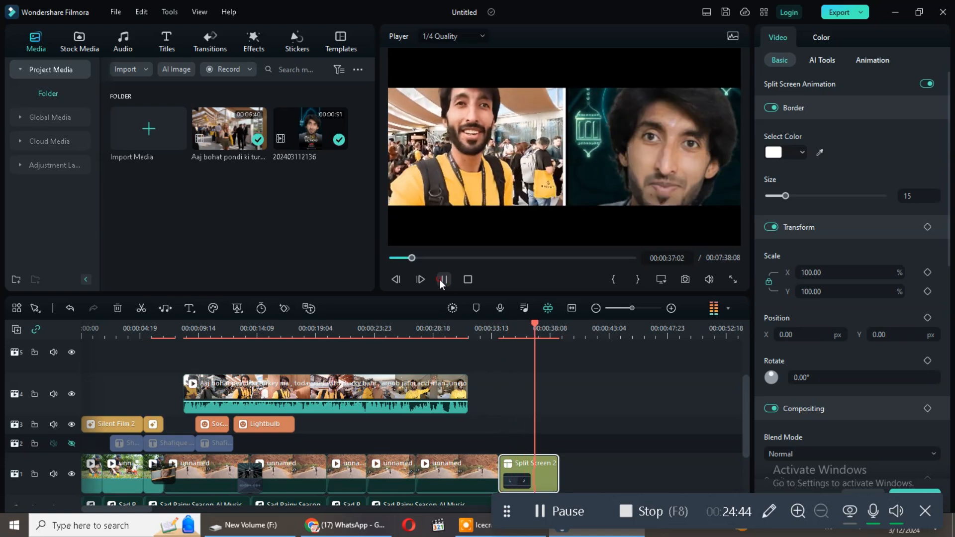
{"action": "key", "text": "space"}
{"action": "scroll", "coordinate": [487, 378], "scroll_direction": "down", "scroll_amount": 3}
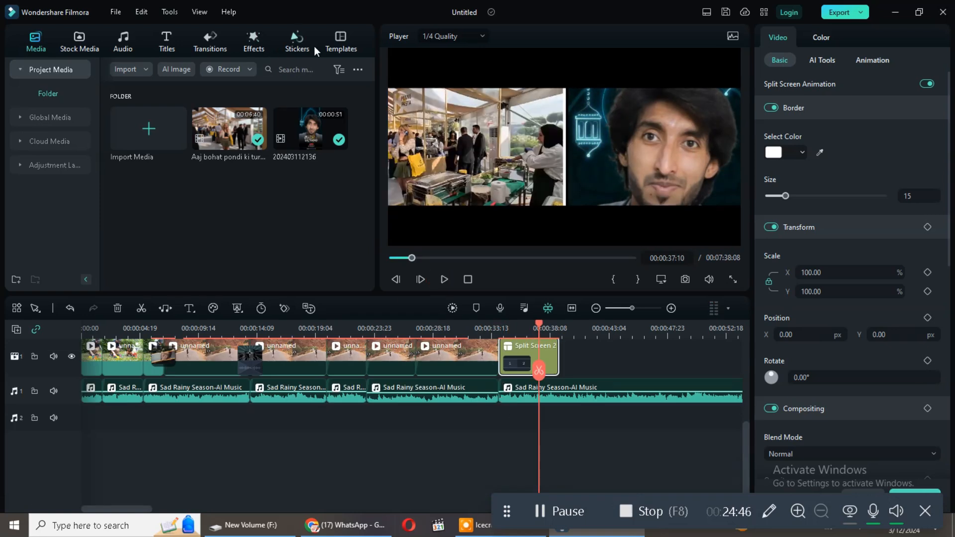
Browse the Social Media split screen templates and download the pink one with three upright frames
{"action": "left_click", "coordinate": [337, 46]}
{"action": "scroll", "coordinate": [273, 243], "scroll_direction": "down", "scroll_amount": 5}
{"action": "scroll", "coordinate": [215, 220], "scroll_direction": "down", "scroll_amount": 8}
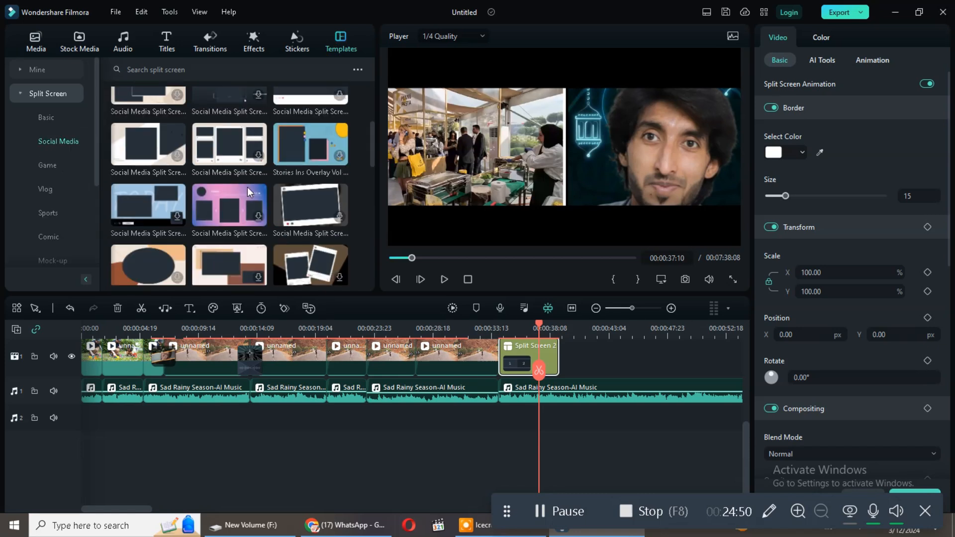
{"action": "left_click", "coordinate": [595, 309]}
{"action": "scroll", "coordinate": [222, 194], "scroll_direction": "up", "scroll_amount": 2}
{"action": "scroll", "coordinate": [230, 176], "scroll_direction": "up", "scroll_amount": 2}
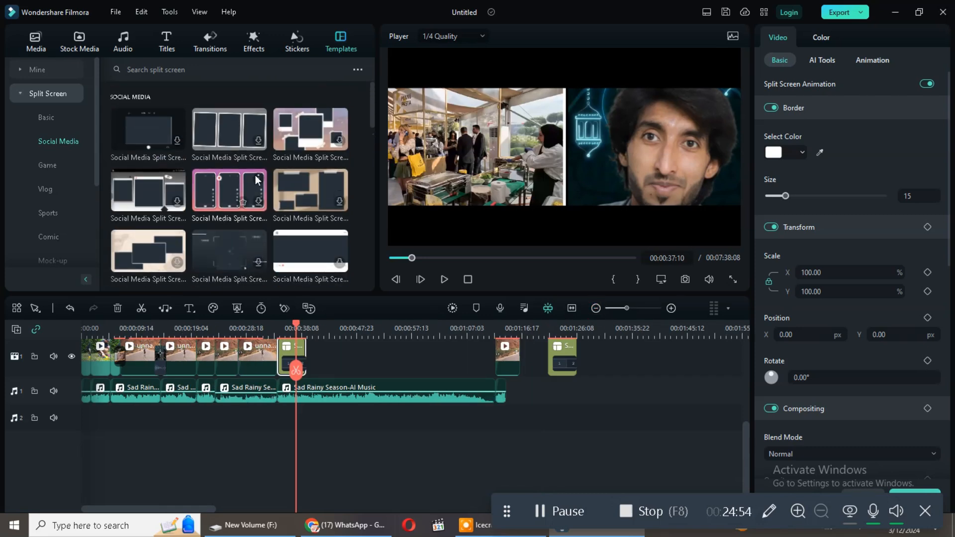
{"action": "left_click", "coordinate": [260, 203]}
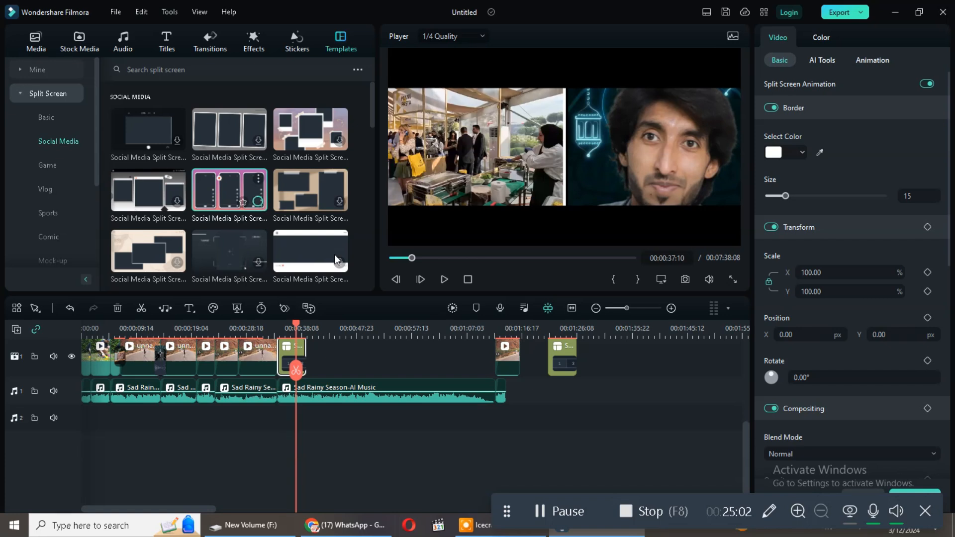
Place the pink three-frame template on the main video track directly after the Split Screen 2 clip, at 00:00:39:02
{"action": "scroll", "coordinate": [407, 397], "scroll_direction": "up", "scroll_amount": 3}
{"action": "left_click", "coordinate": [212, 192]}
{"action": "left_click_drag", "start_coordinate": [212, 192], "coordinate": [318, 482]}
Place the Aaj bohat pondi video in the pink template's first frame and zoom its picture out slightly at 00:00:41:02
{"action": "left_click", "coordinate": [43, 44]}
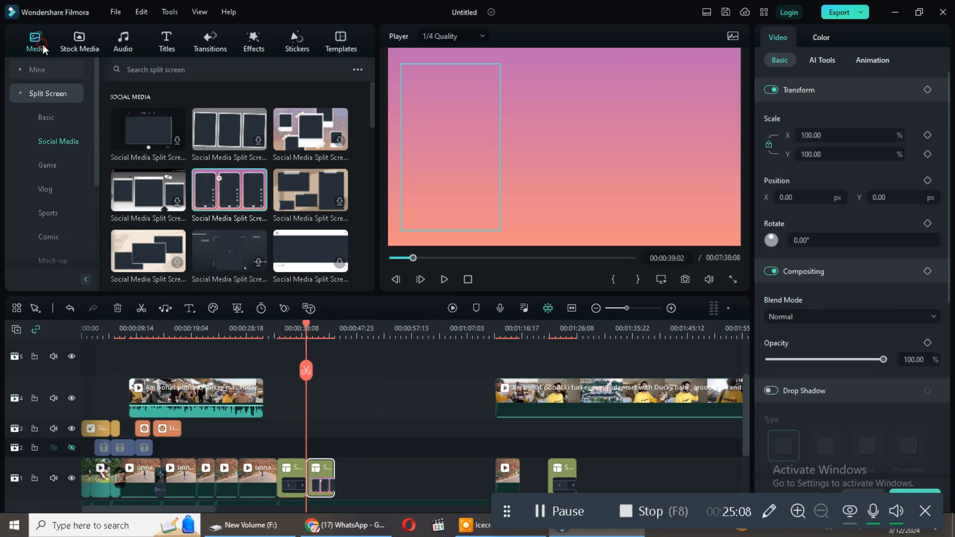
{"action": "left_click_drag", "start_coordinate": [215, 135], "coordinate": [426, 172]}
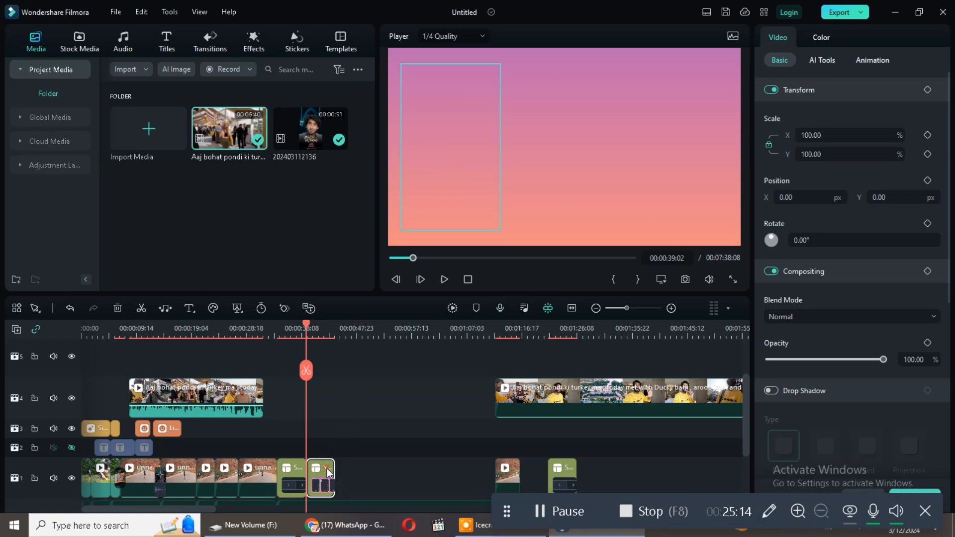
{"action": "left_click", "coordinate": [444, 279]}
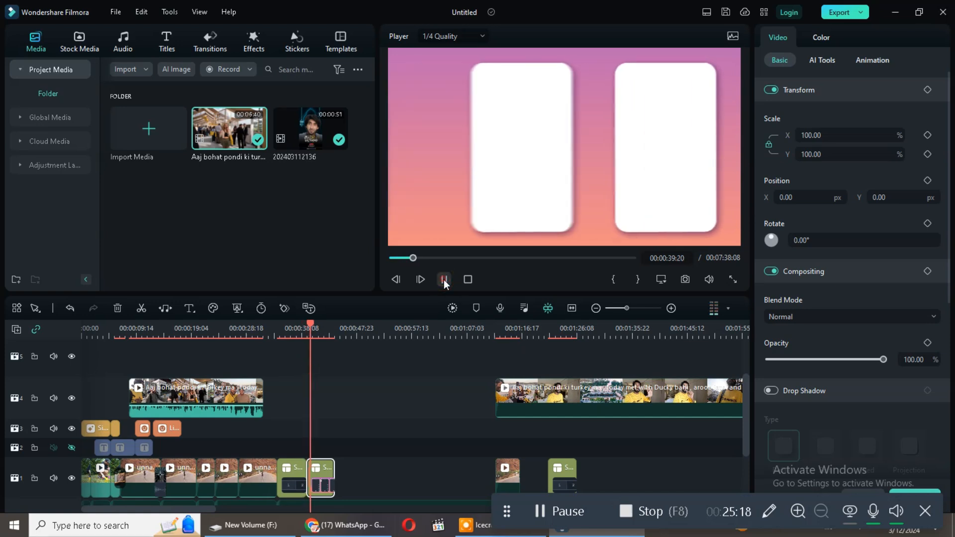
{"action": "left_click", "coordinate": [444, 279]}
{"action": "left_click", "coordinate": [429, 146]}
{"action": "left_click_drag", "start_coordinate": [488, 249], "coordinate": [484, 249]}
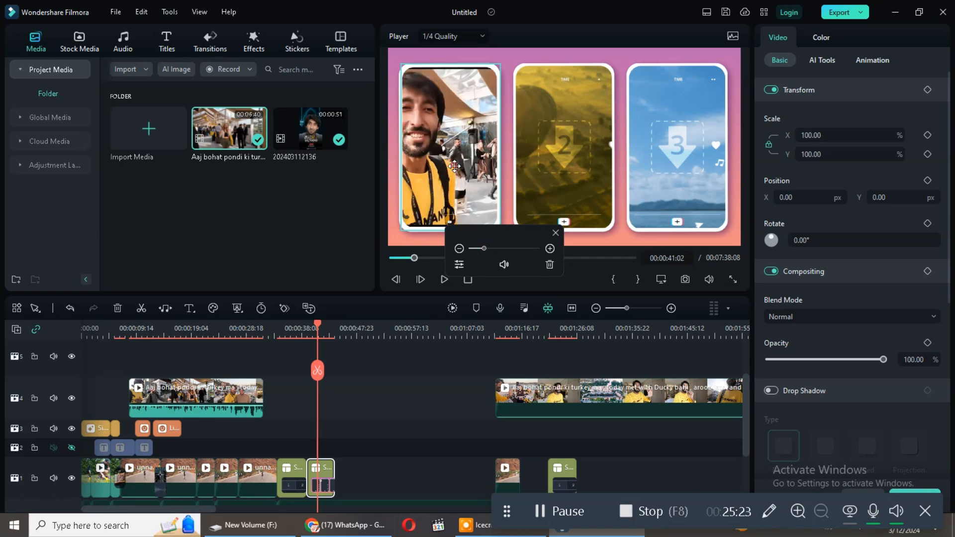
{"action": "left_click", "coordinate": [312, 144]}
{"action": "left_click", "coordinate": [589, 164]}
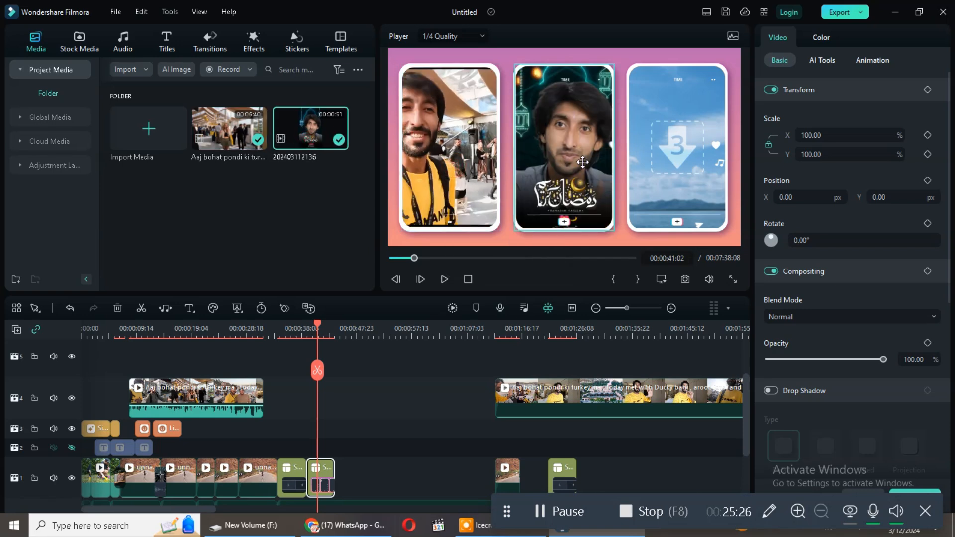
{"action": "double_click", "coordinate": [256, 243]}
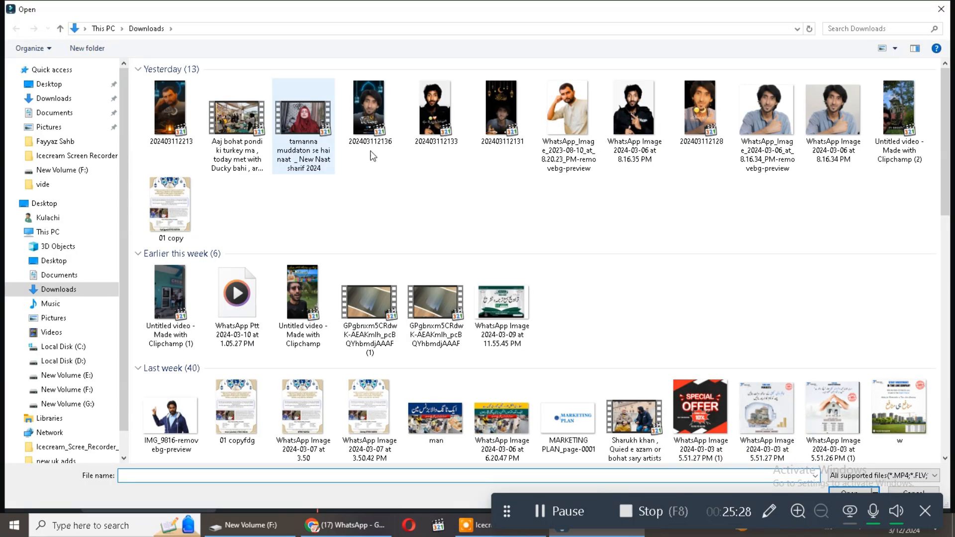
{"action": "double_click", "coordinate": [428, 121]}
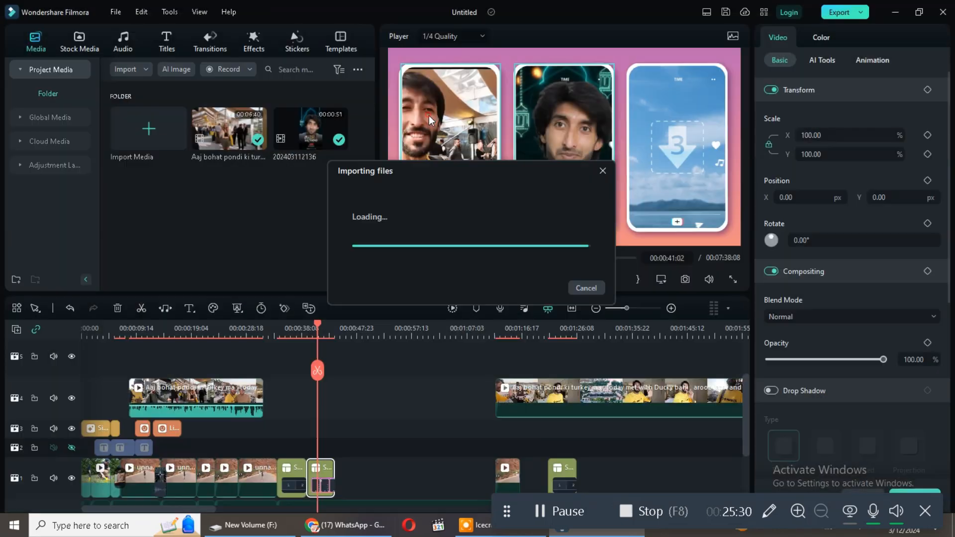
{"action": "left_click_drag", "start_coordinate": [161, 188], "coordinate": [658, 174]}
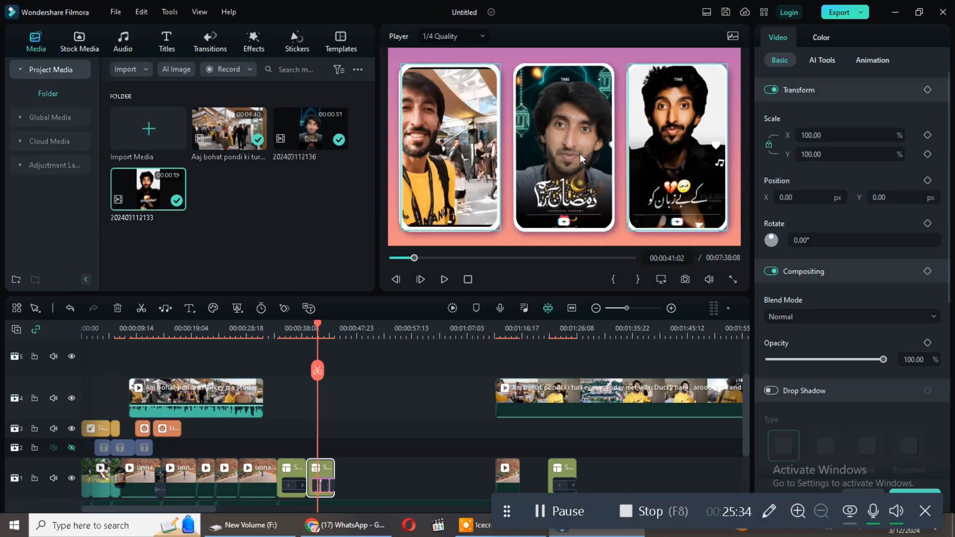
Mute the sound of the clip in the template's second frame
{"action": "scroll", "coordinate": [397, 403], "scroll_direction": "down", "scroll_amount": 3}
{"action": "scroll", "coordinate": [397, 402], "scroll_direction": "down", "scroll_amount": 2}
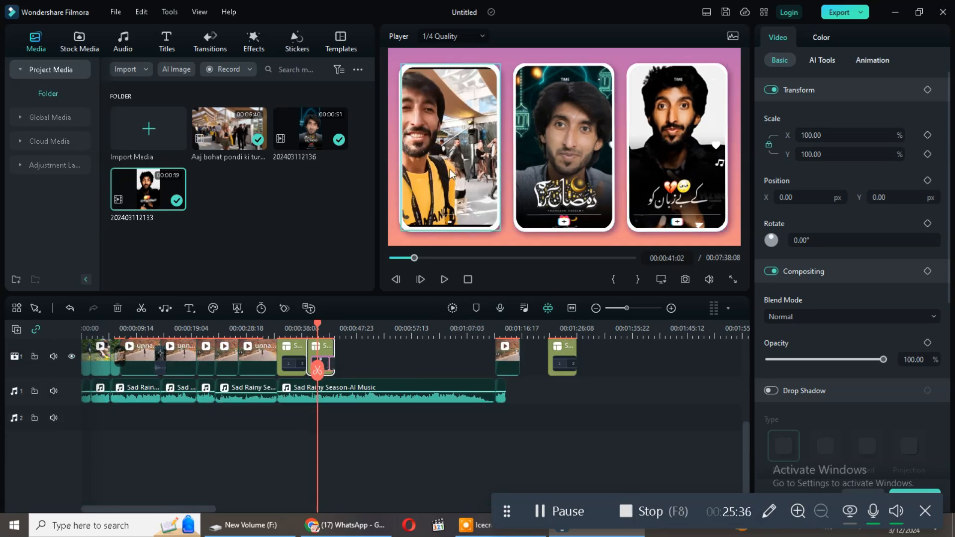
{"action": "left_click", "coordinate": [551, 173]}
{"action": "left_click", "coordinate": [555, 149]}
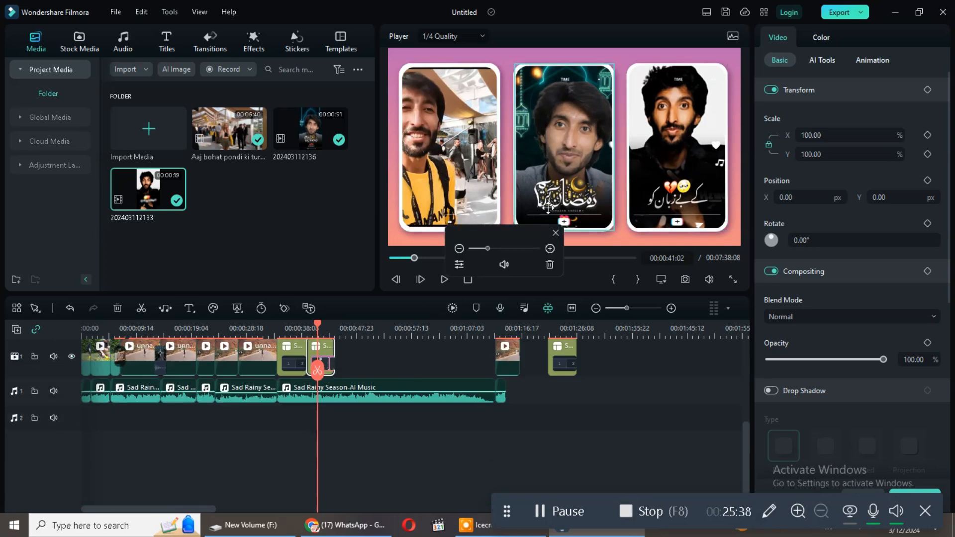
{"action": "left_click", "coordinate": [507, 262]}
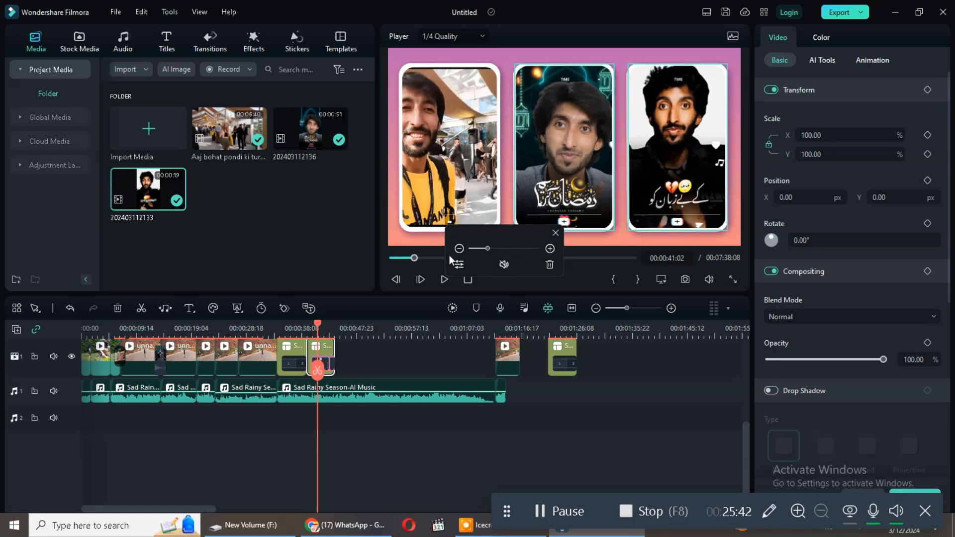
Play the filled three-frame template through to its end at 00:00:44:04
{"action": "left_click_drag", "start_coordinate": [314, 324], "coordinate": [312, 338]}
{"action": "left_click", "coordinate": [441, 280]}
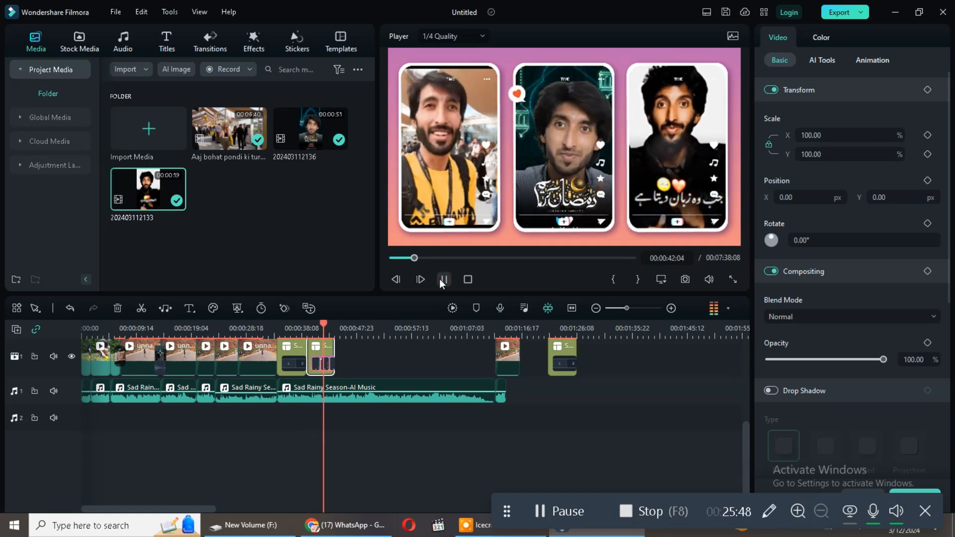
{"action": "left_click", "coordinate": [441, 280]}
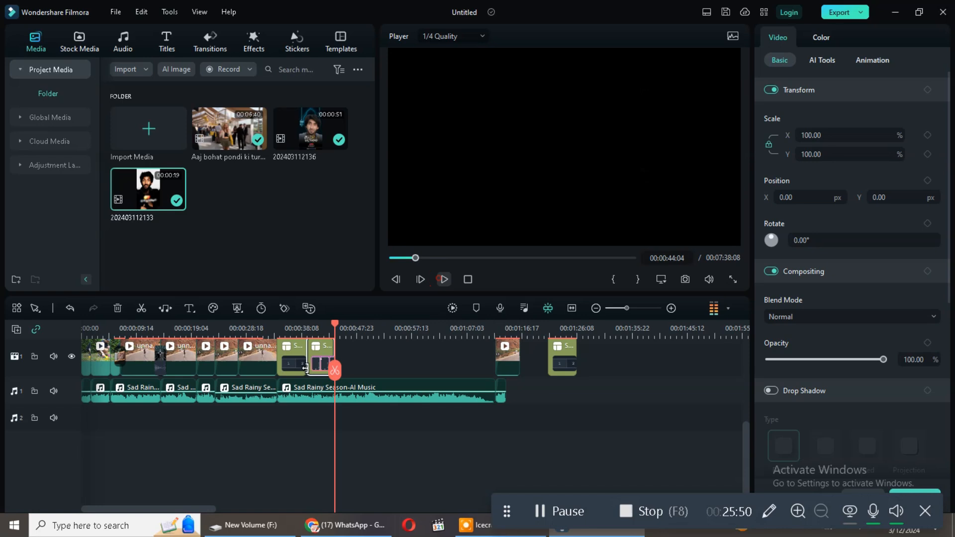
Extend the three-frame template clip to about 00:00:55 and preview the added part up to 00:00:50:05
{"action": "left_click_drag", "start_coordinate": [333, 348], "coordinate": [398, 363]}
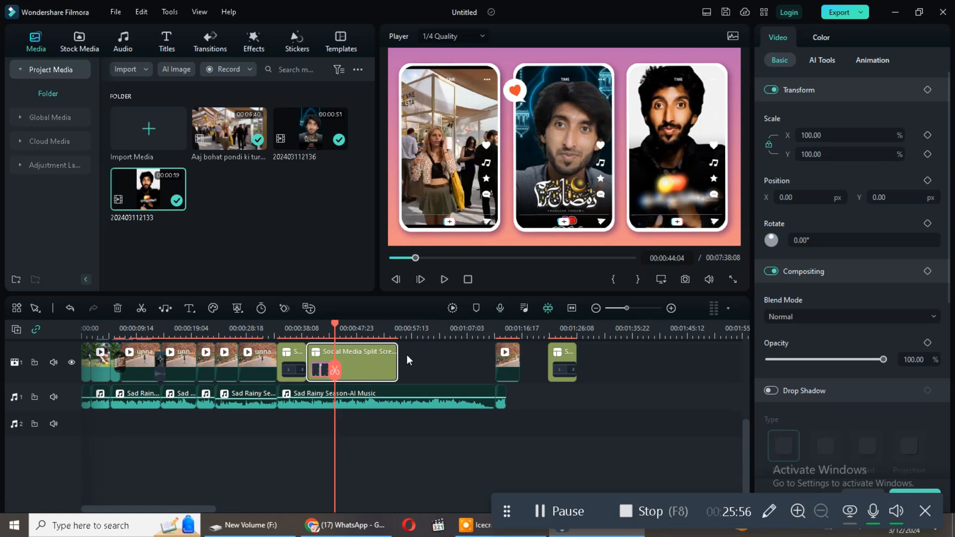
{"action": "left_click", "coordinate": [445, 282]}
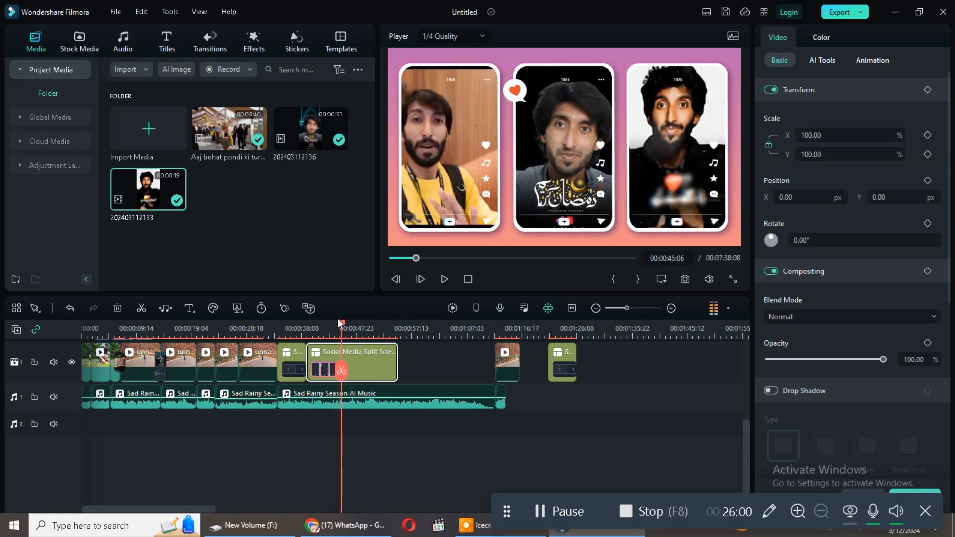
{"action": "left_click", "coordinate": [353, 325]}
{"action": "left_click", "coordinate": [444, 282]}
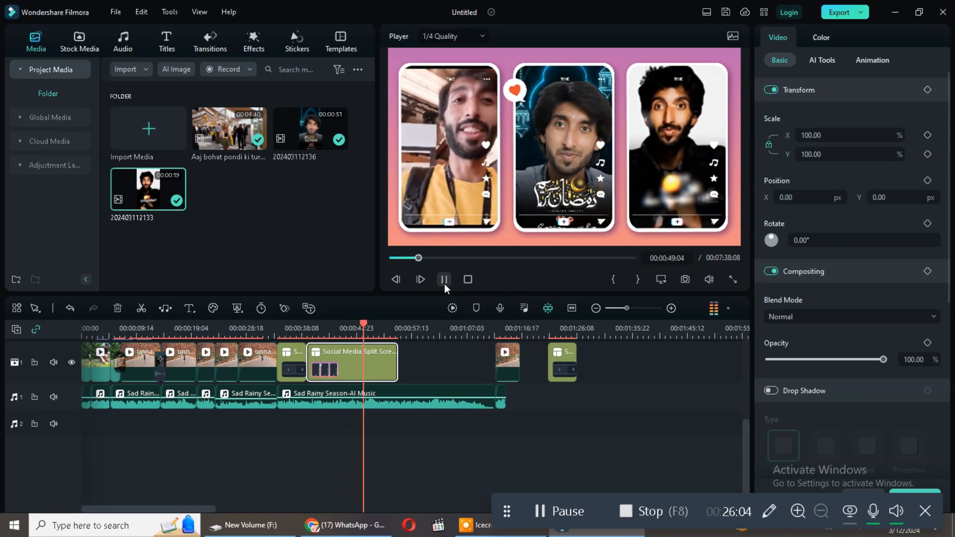
{"action": "left_click", "coordinate": [444, 280]}
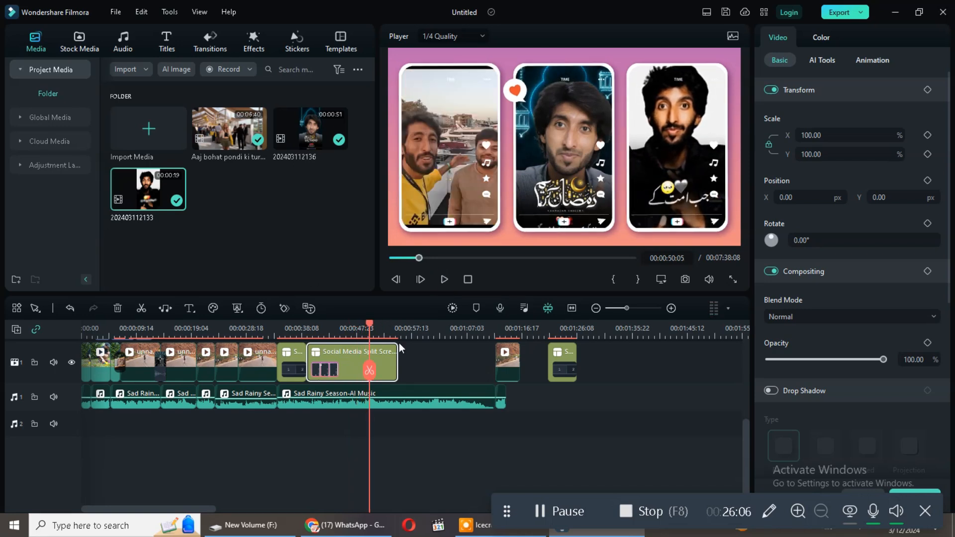
Move the later Aaj bohat pondi overlay on video track 4 to start at 00:00:50:05 and check it in full screen
{"action": "scroll", "coordinate": [387, 357], "scroll_direction": "up", "scroll_amount": 2}
{"action": "scroll", "coordinate": [395, 376], "scroll_direction": "down", "scroll_amount": 1}
{"action": "left_click_drag", "start_coordinate": [569, 348], "coordinate": [349, 371]}
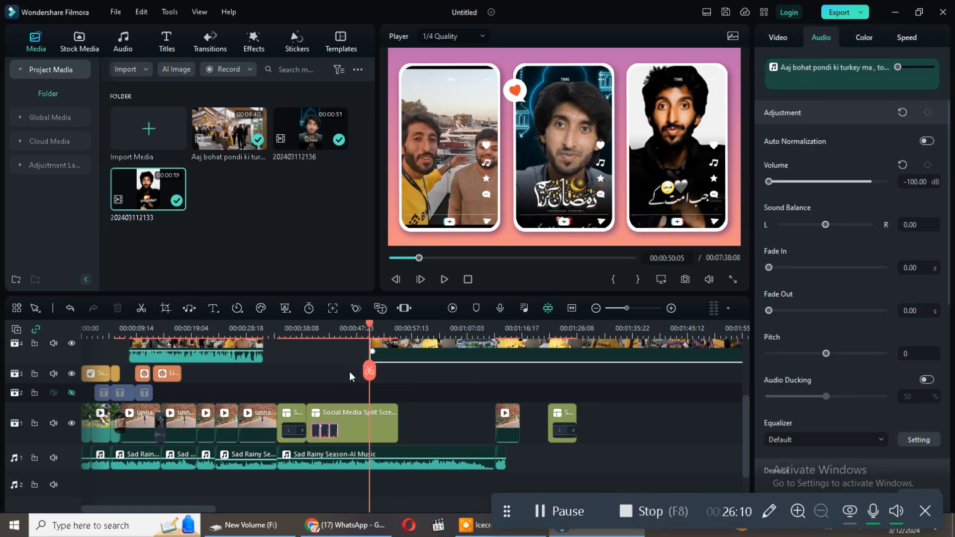
{"action": "scroll", "coordinate": [452, 361], "scroll_direction": "down", "scroll_amount": 1}
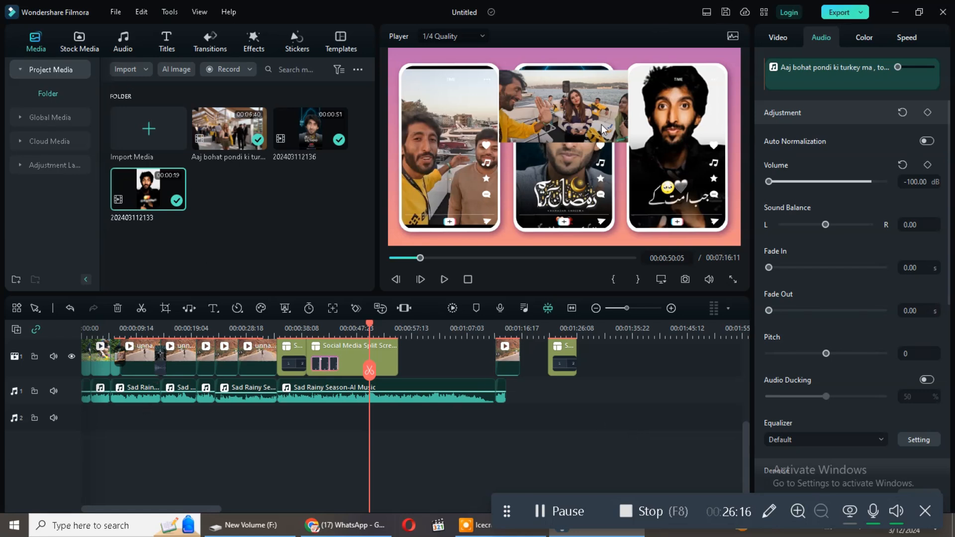
{"action": "scroll", "coordinate": [459, 389], "scroll_direction": "up", "scroll_amount": 3}
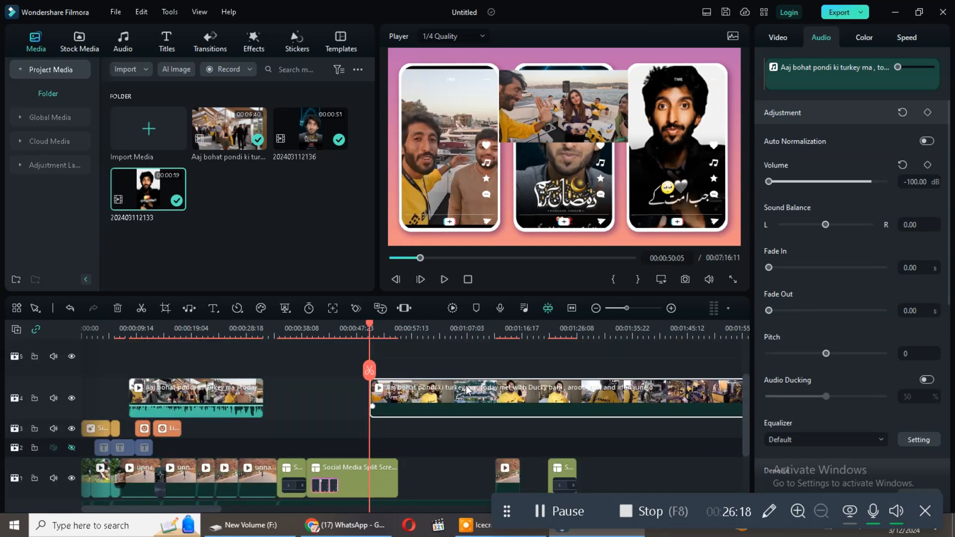
{"action": "scroll", "coordinate": [466, 385], "scroll_direction": "down", "scroll_amount": 3}
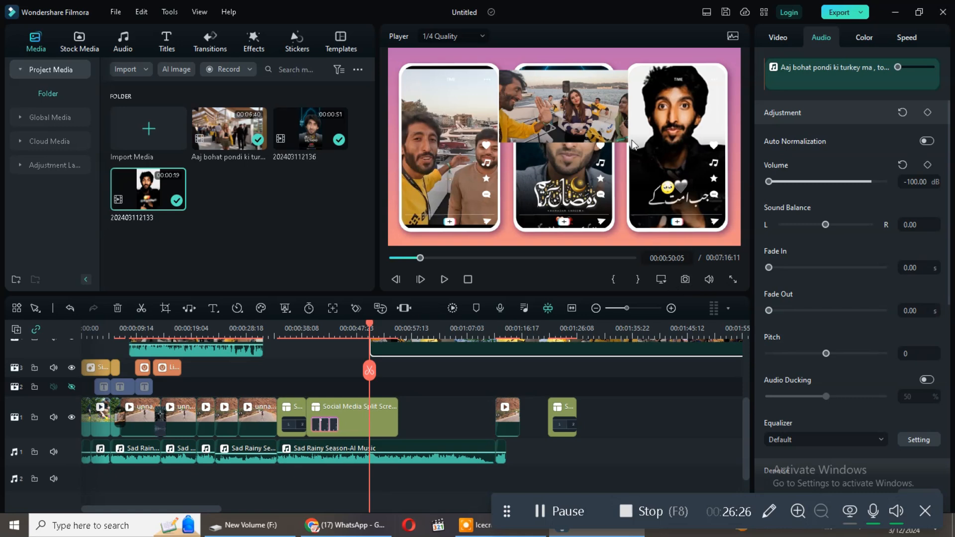
{"action": "left_click", "coordinate": [732, 279]}
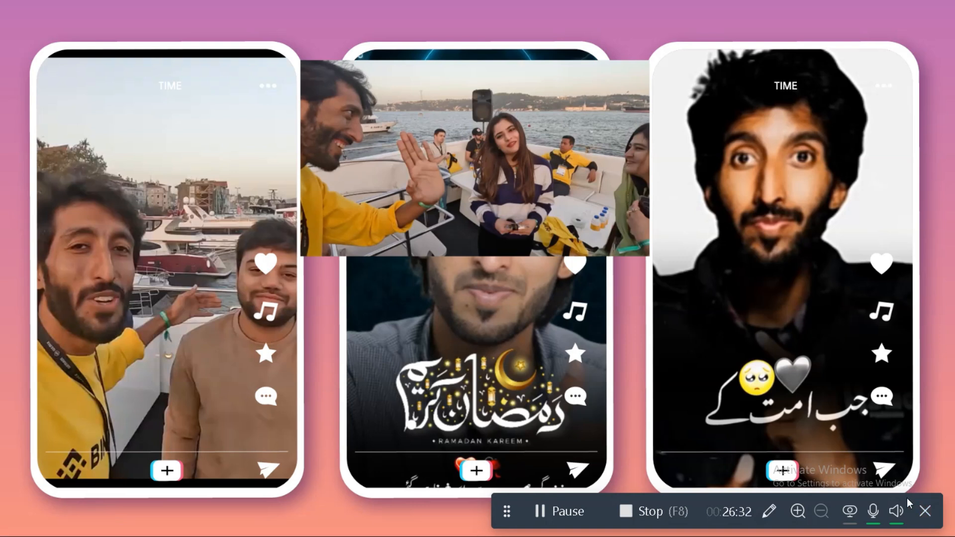
{"action": "key", "text": "Escape"}
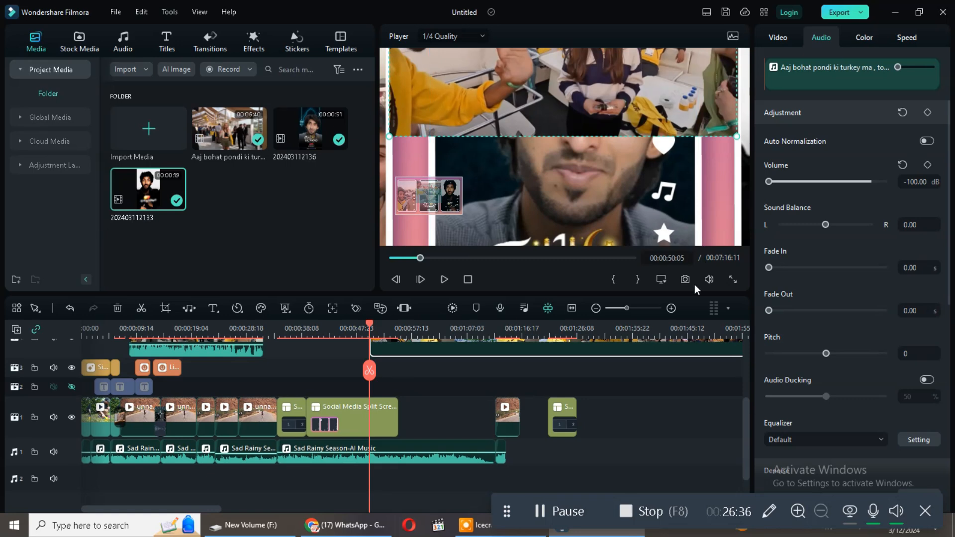
Reposition the overlay video in the preview and enlarge it to 39.66% scale
{"action": "left_click_drag", "start_coordinate": [598, 109], "coordinate": [603, 164]}
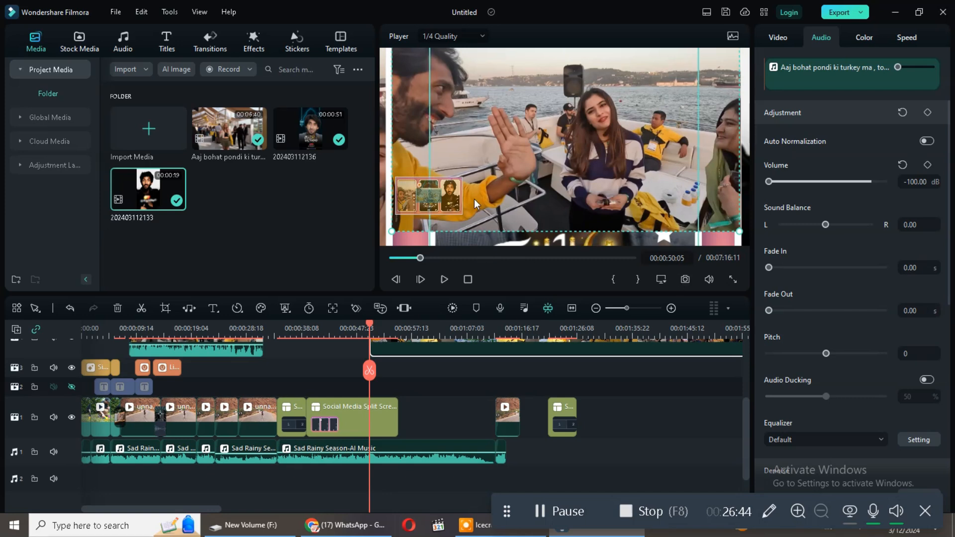
{"action": "left_click_drag", "start_coordinate": [390, 231], "coordinate": [391, 249]}
{"action": "left_click_drag", "start_coordinate": [534, 192], "coordinate": [418, 159]}
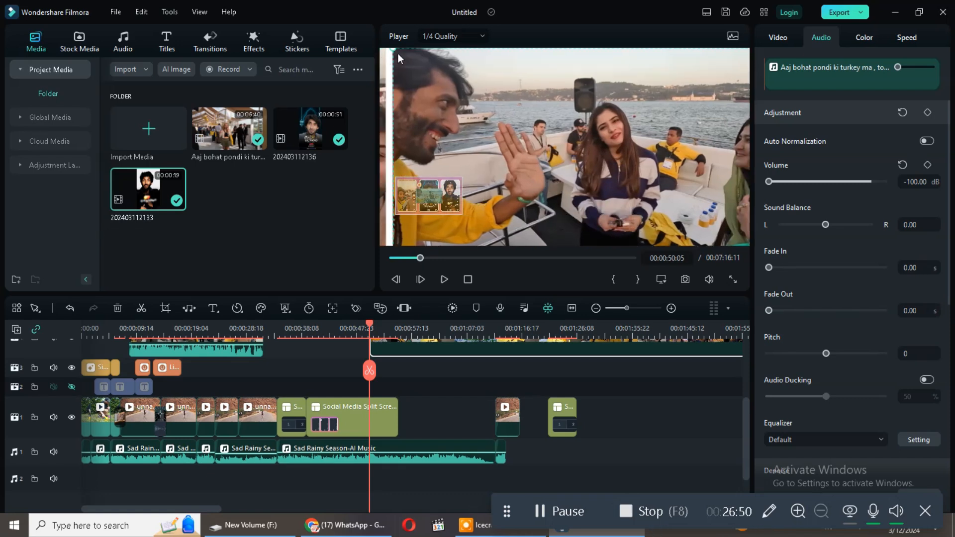
{"action": "left_click_drag", "start_coordinate": [394, 50], "coordinate": [374, 49]}
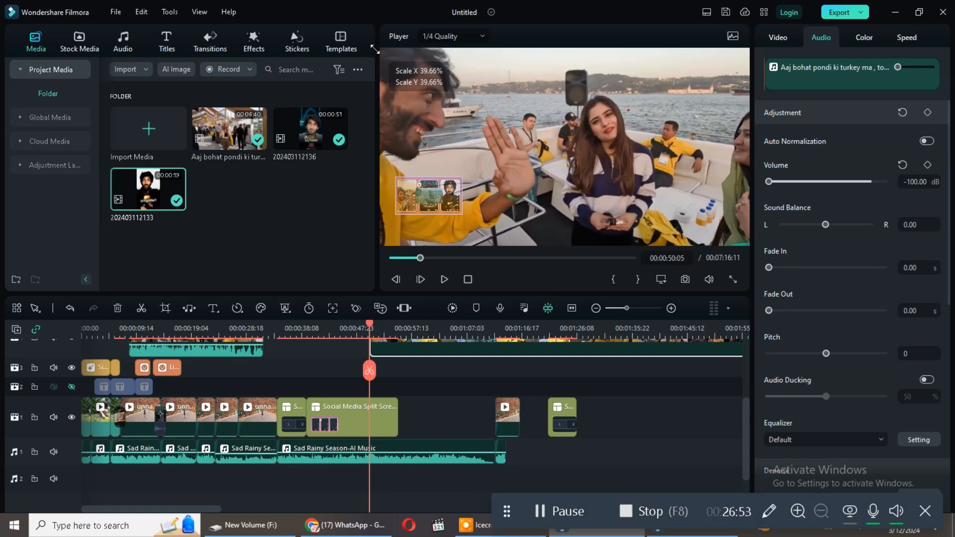
Examine the snapshot format and save-folder options for the current frame, leaving without taking a snapshot
{"action": "left_click", "coordinate": [685, 279]}
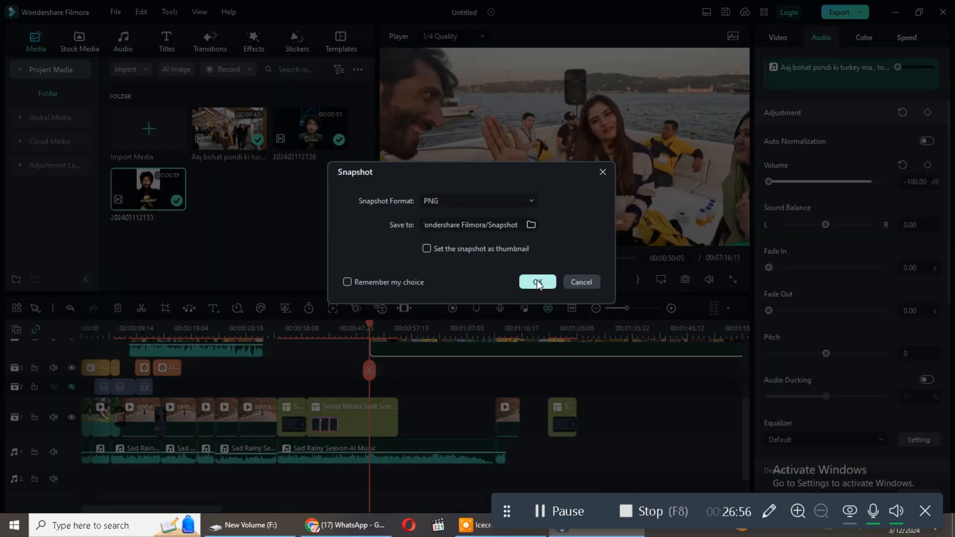
{"action": "left_click", "coordinate": [531, 225]}
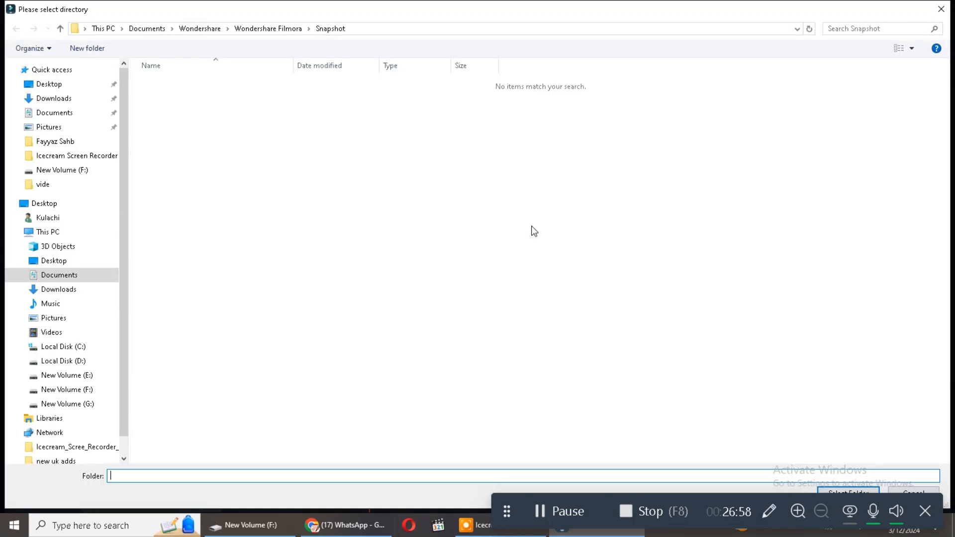
{"action": "left_click", "coordinate": [583, 285]}
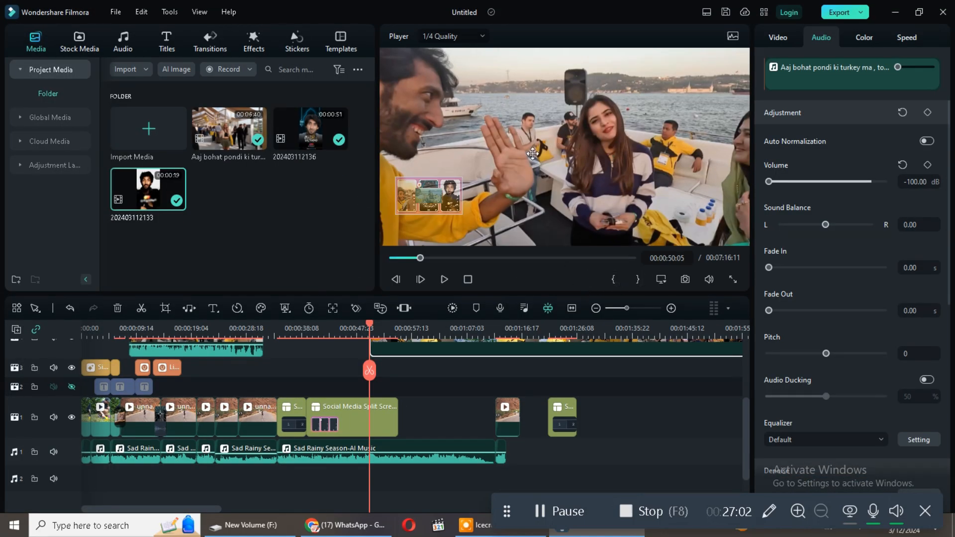
Step the playhead back five frames and forward seven frames to 00:00:50:07
{"action": "left_click", "coordinate": [396, 280]}
{"action": "left_click", "coordinate": [396, 279]}
{"action": "left_click", "coordinate": [396, 279]}
{"action": "left_click", "coordinate": [395, 280]}
{"action": "left_click", "coordinate": [396, 279]}
{"action": "left_click", "coordinate": [420, 281]}
{"action": "left_click", "coordinate": [421, 281]}
{"action": "left_click", "coordinate": [421, 281]}
{"action": "left_click", "coordinate": [420, 281]}
{"action": "left_click", "coordinate": [420, 281]}
{"action": "left_click", "coordinate": [420, 281]}
{"action": "left_click", "coordinate": [420, 281]}
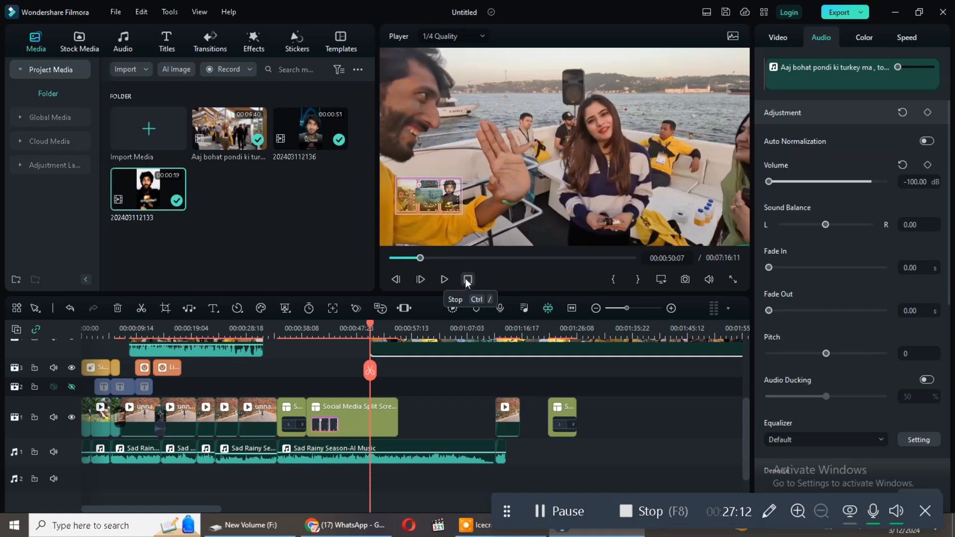
Show the audio meter beside the timeline and play the project from 00:00:50:07 to check its sound levels
{"action": "left_click", "coordinate": [727, 309]}
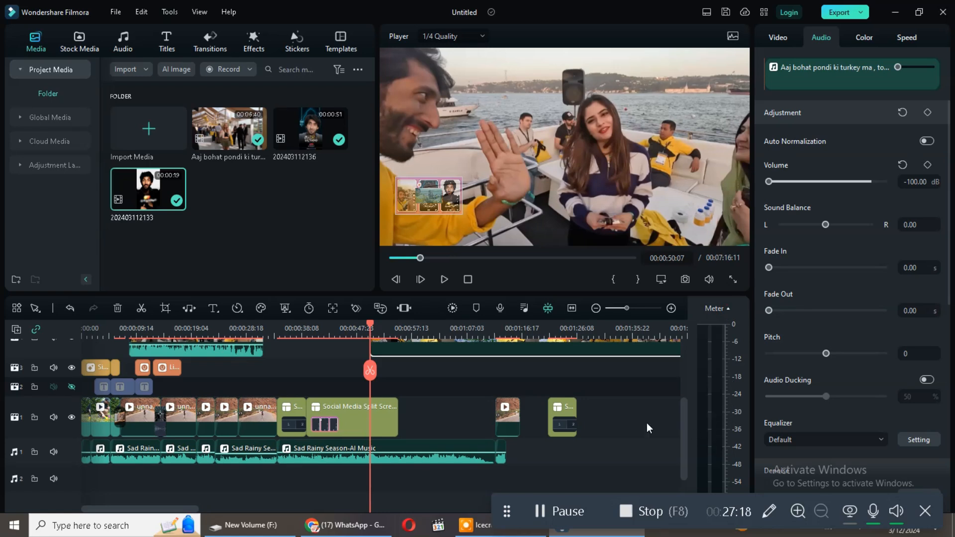
{"action": "left_click", "coordinate": [444, 278]}
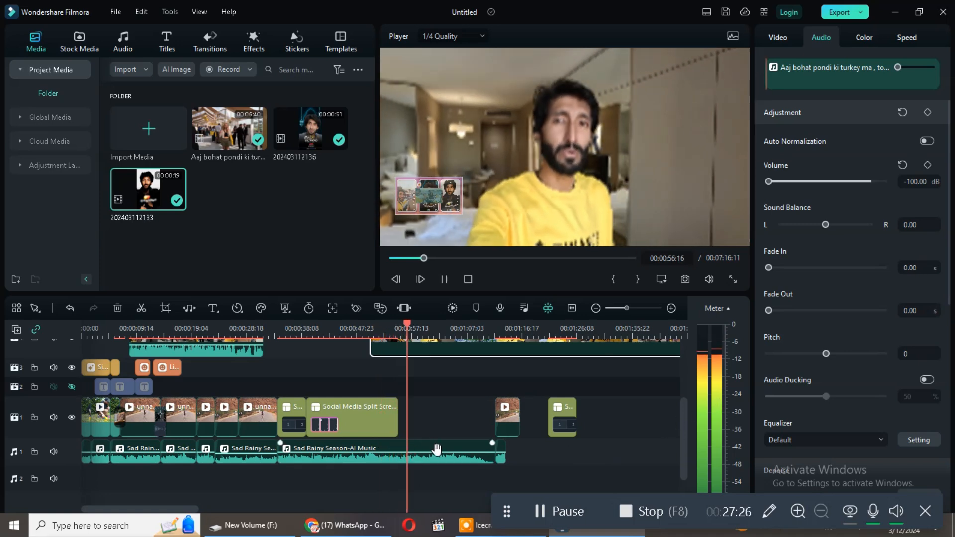
{"action": "scroll", "coordinate": [442, 393], "scroll_direction": "up", "scroll_amount": 3}
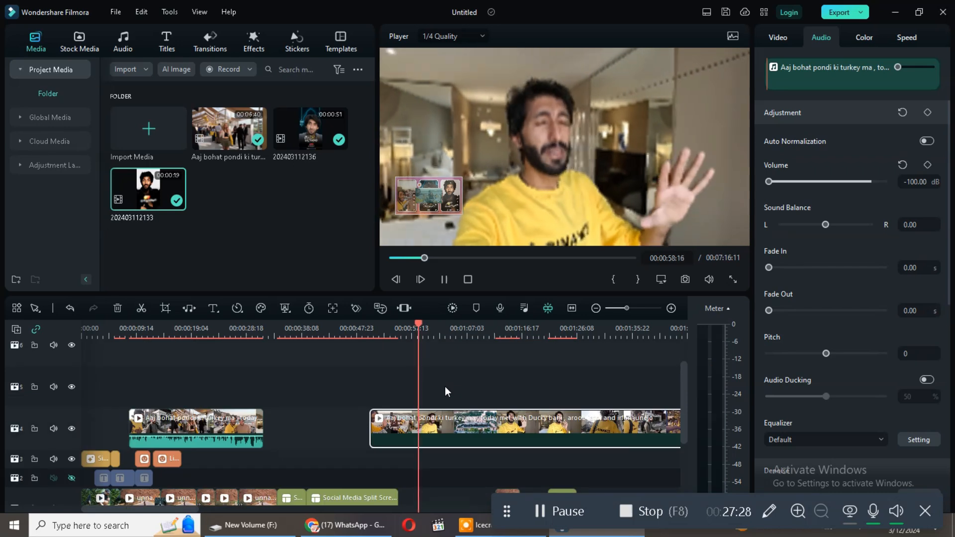
{"action": "scroll", "coordinate": [446, 398], "scroll_direction": "down", "scroll_amount": 5}
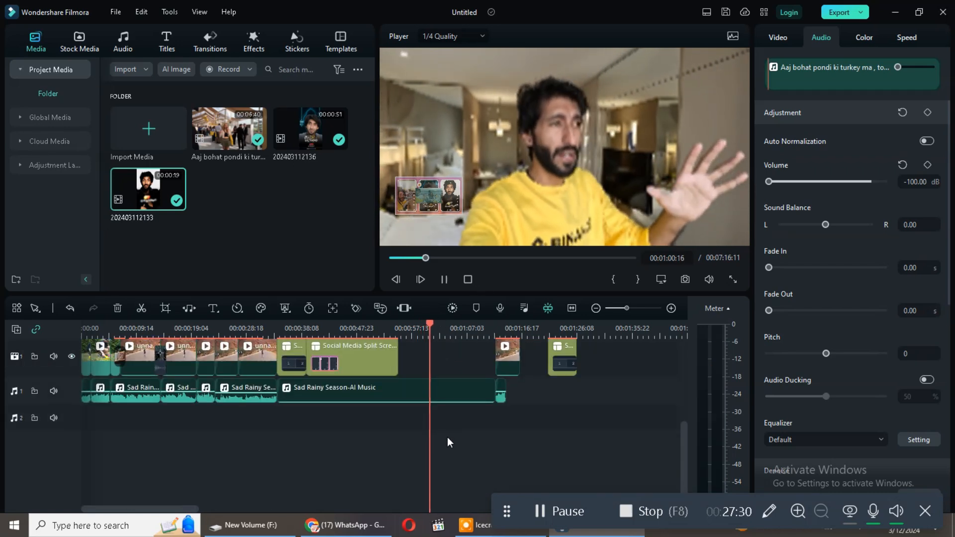
Select the long Sad Rainy Season-AI Music clip, pause playback at 00:01:04:08 and examine the clip's adjustment and denoise settings
{"action": "left_click", "coordinate": [463, 393]}
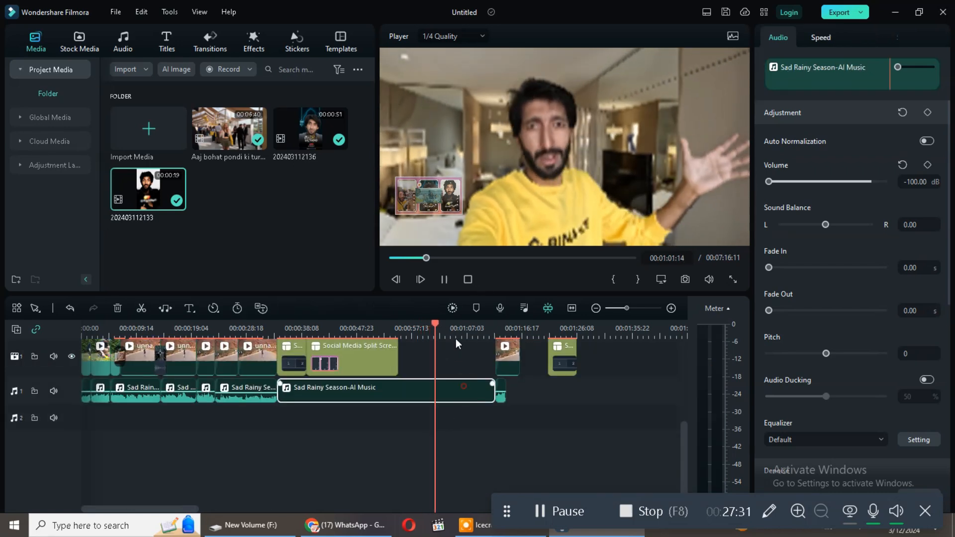
{"action": "left_click", "coordinate": [444, 279]}
{"action": "left_click", "coordinate": [443, 280]}
{"action": "left_click", "coordinate": [443, 280]}
{"action": "scroll", "coordinate": [483, 400], "scroll_direction": "up", "scroll_amount": 5}
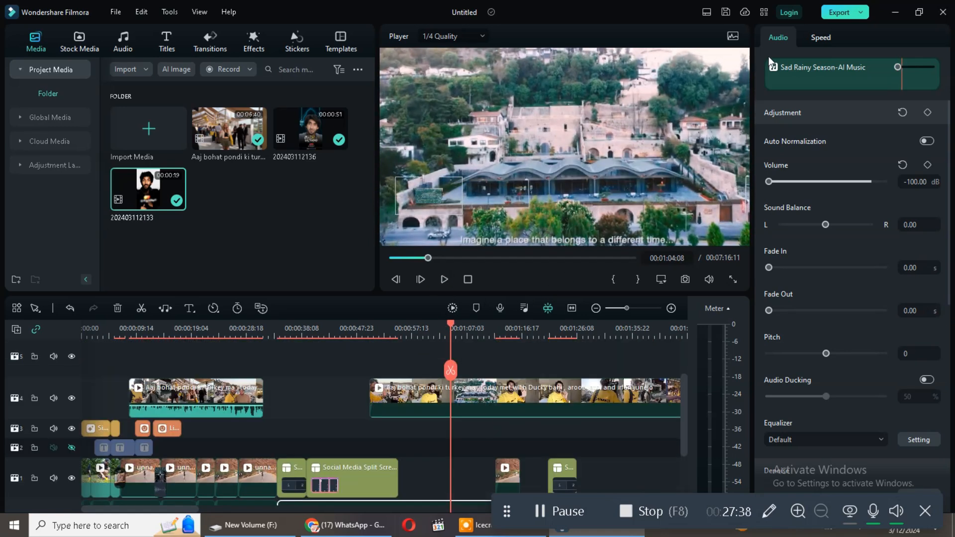
{"action": "scroll", "coordinate": [851, 327], "scroll_direction": "down", "scroll_amount": 5}
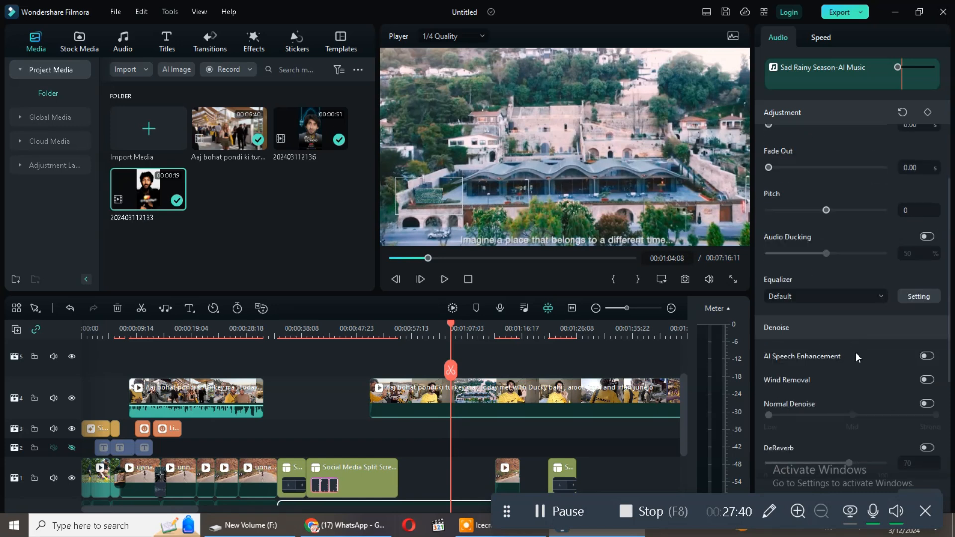
Open the local export settings, check the output name and choose a frame rate of 23.97 fps
{"action": "left_click", "coordinate": [839, 12]}
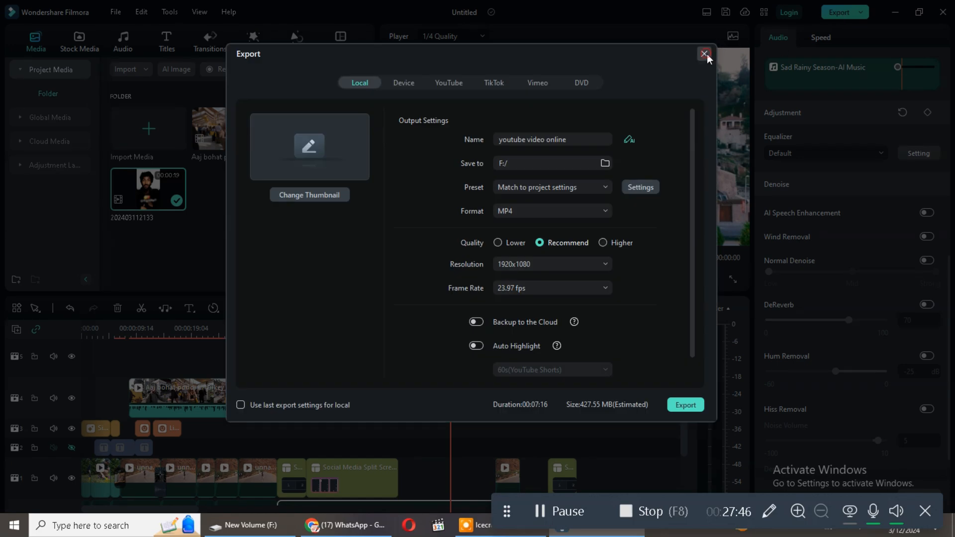
{"action": "left_click", "coordinate": [704, 53]}
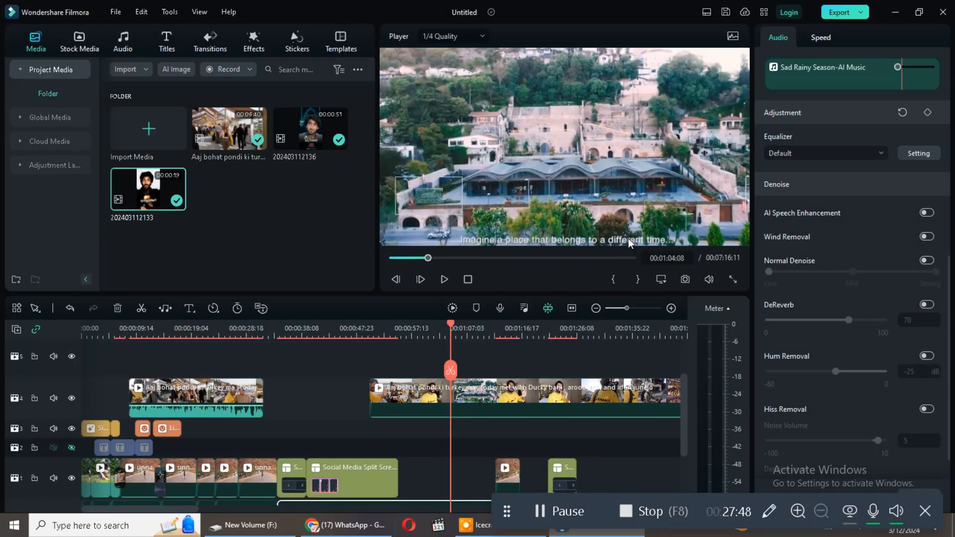
{"action": "left_click", "coordinate": [851, 13]}
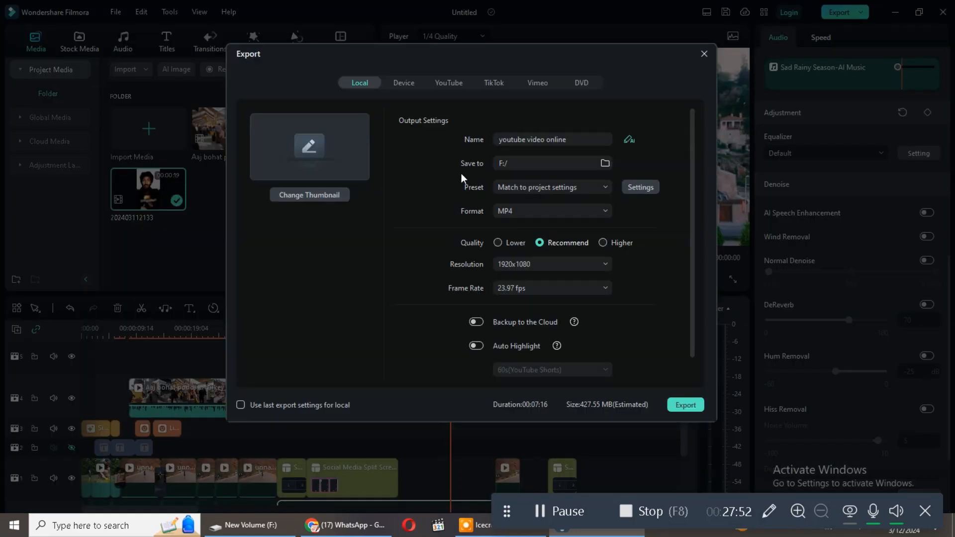
{"action": "left_click_drag", "start_coordinate": [545, 140], "coordinate": [498, 140]}
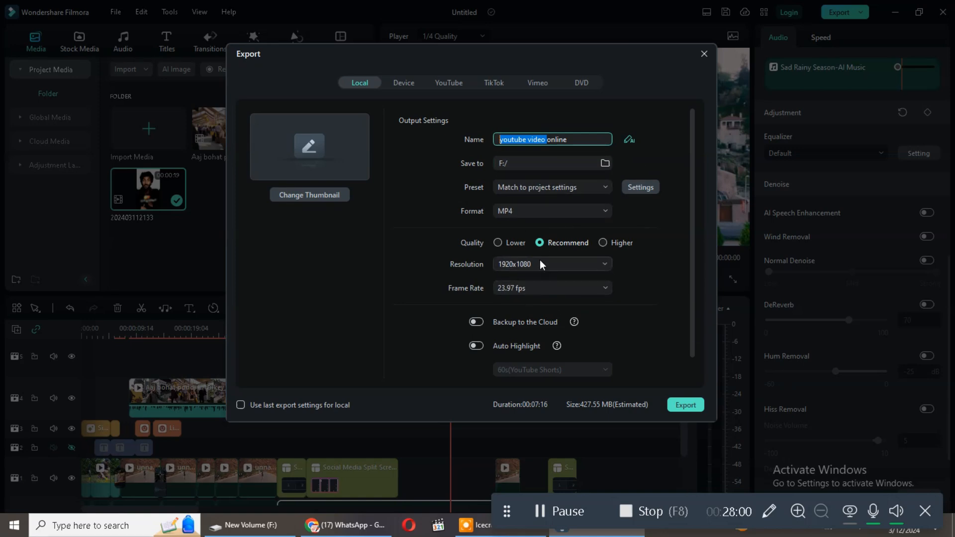
{"action": "left_click", "coordinate": [521, 287]}
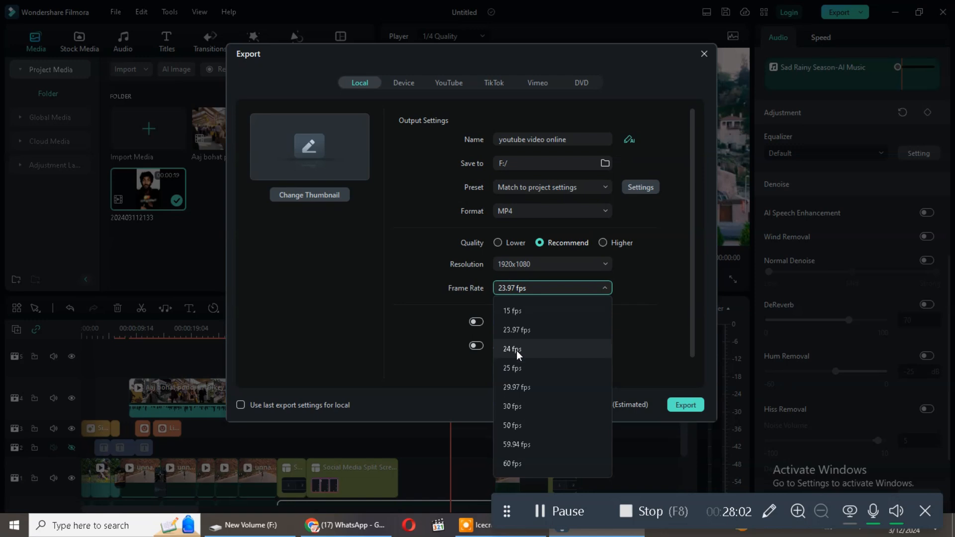
{"action": "left_click", "coordinate": [527, 330]}
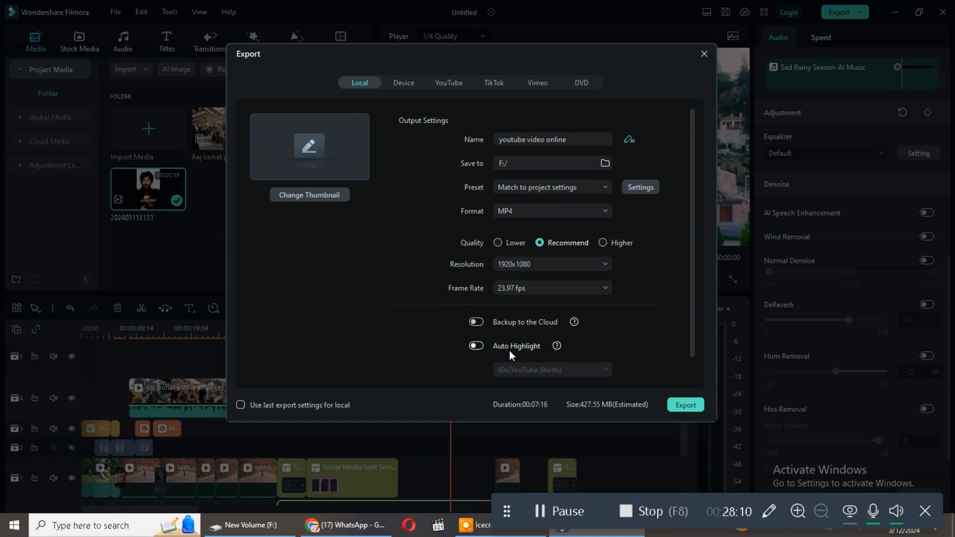
Examine the Auto Highlight length options for the export, leaving Auto Highlight turned off
{"action": "left_click", "coordinate": [478, 347]}
{"action": "left_click", "coordinate": [478, 347]}
{"action": "left_click", "coordinate": [477, 347]}
{"action": "left_click", "coordinate": [558, 370]}
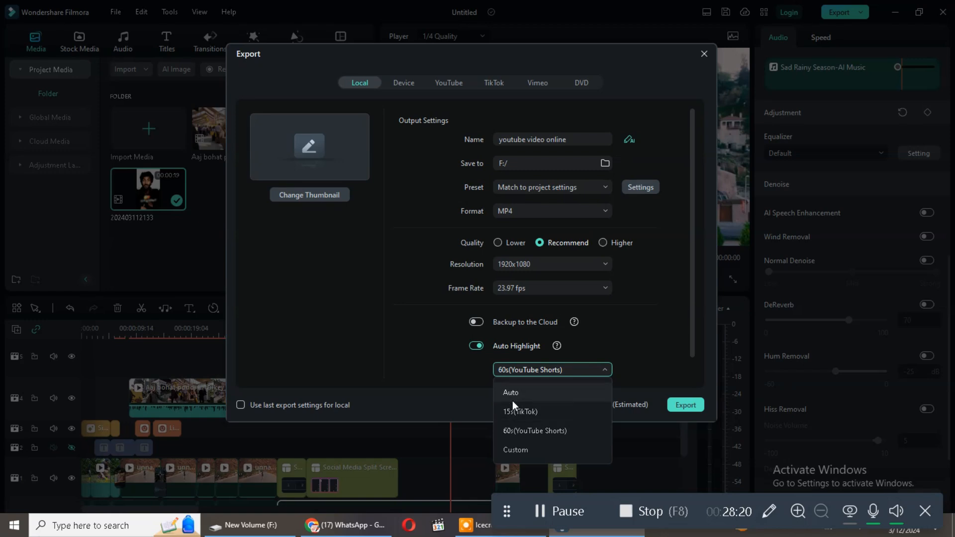
{"action": "left_click", "coordinate": [474, 348]}
{"action": "left_click", "coordinate": [475, 346]}
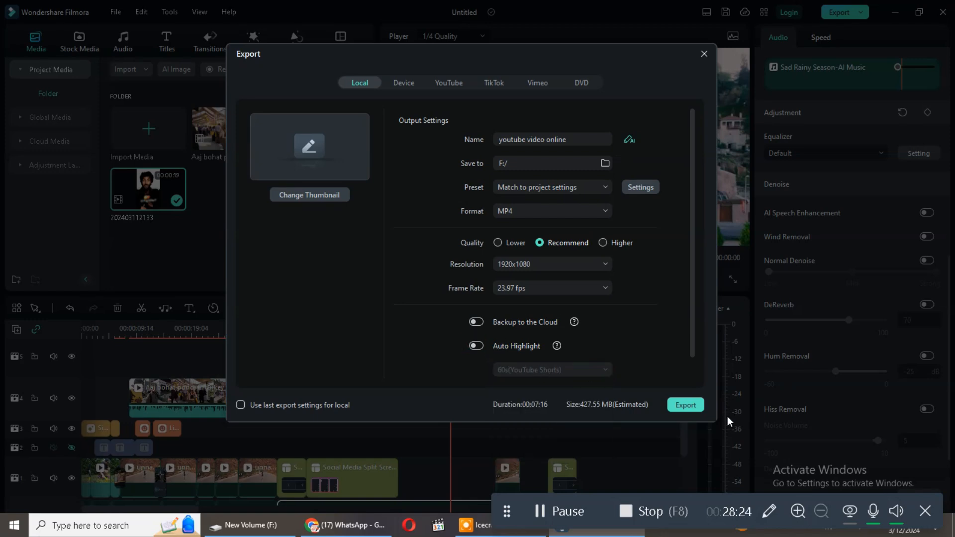
Start exporting the project to F:/ as an MP4 named youtube video online at 1920x1080, recommended quality
{"action": "left_click", "coordinate": [687, 405]}
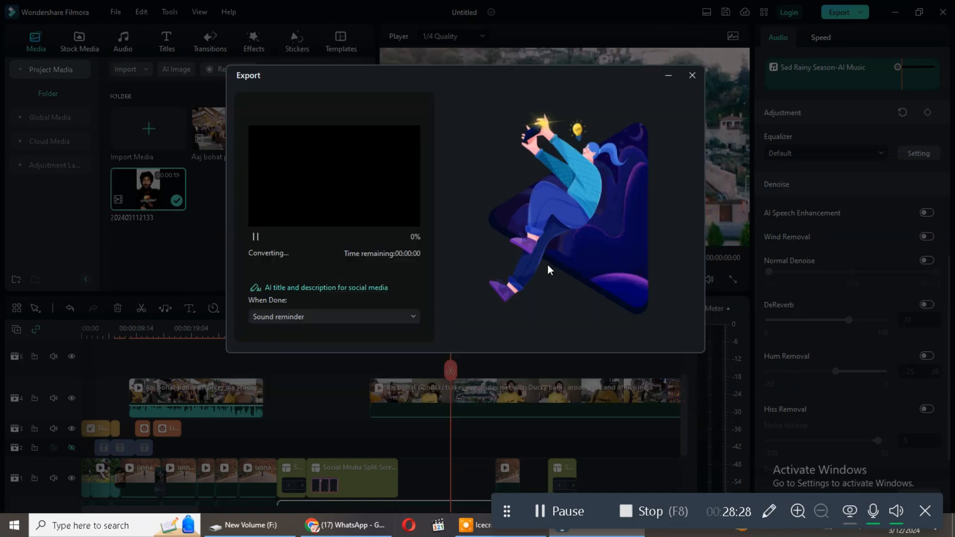
{"action": "left_click", "coordinate": [699, 73]}
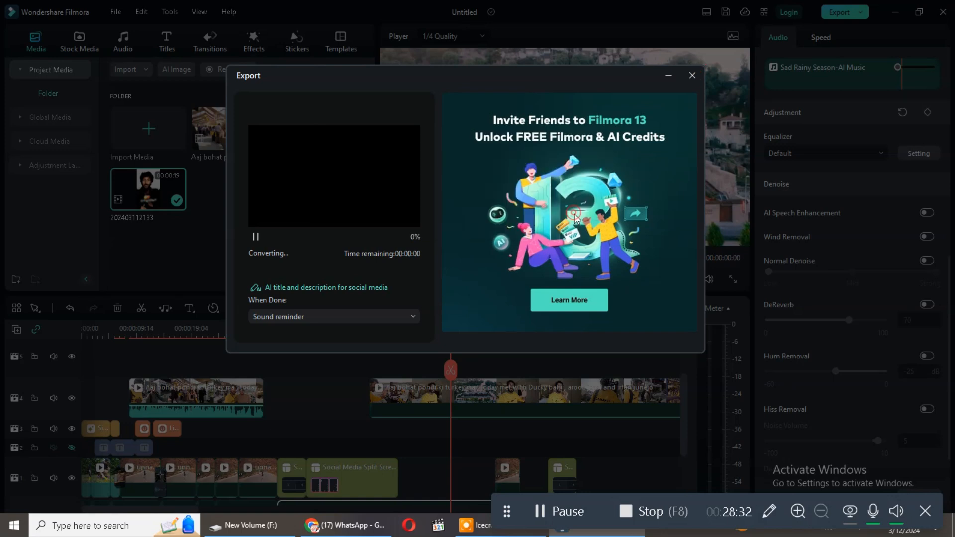
{"action": "left_click", "coordinate": [570, 215]}
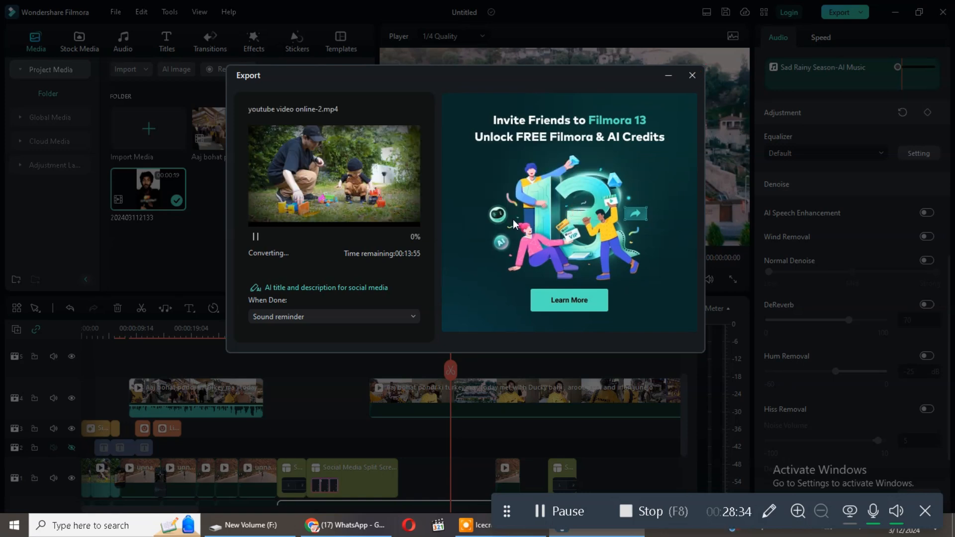